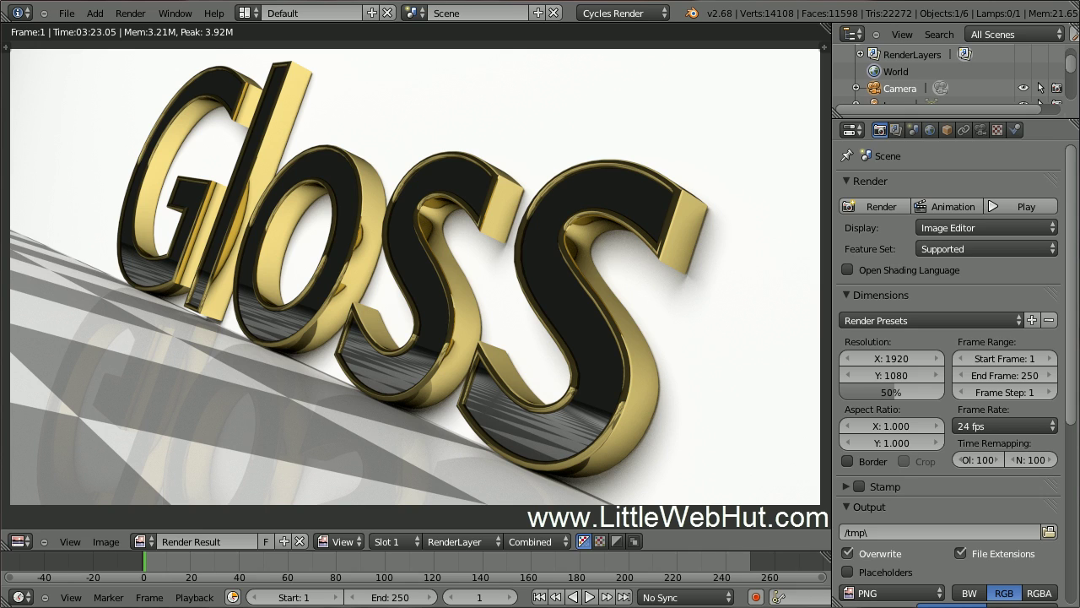
# Reload the default start-up scene as a new file
pyautogui.click(66, 13)
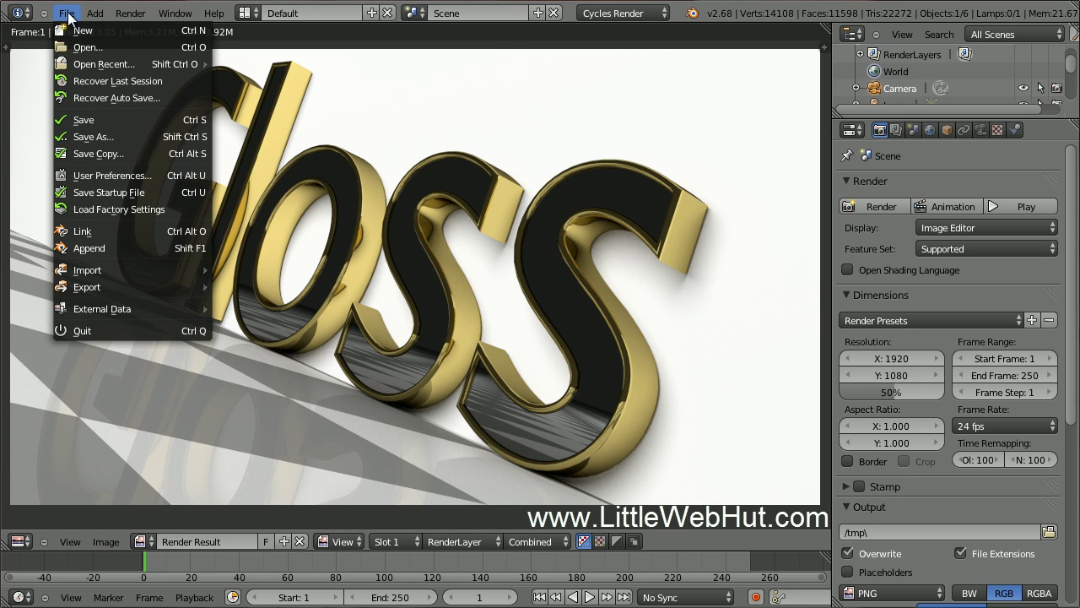
pyautogui.click(111, 31)
pyautogui.click(110, 36)
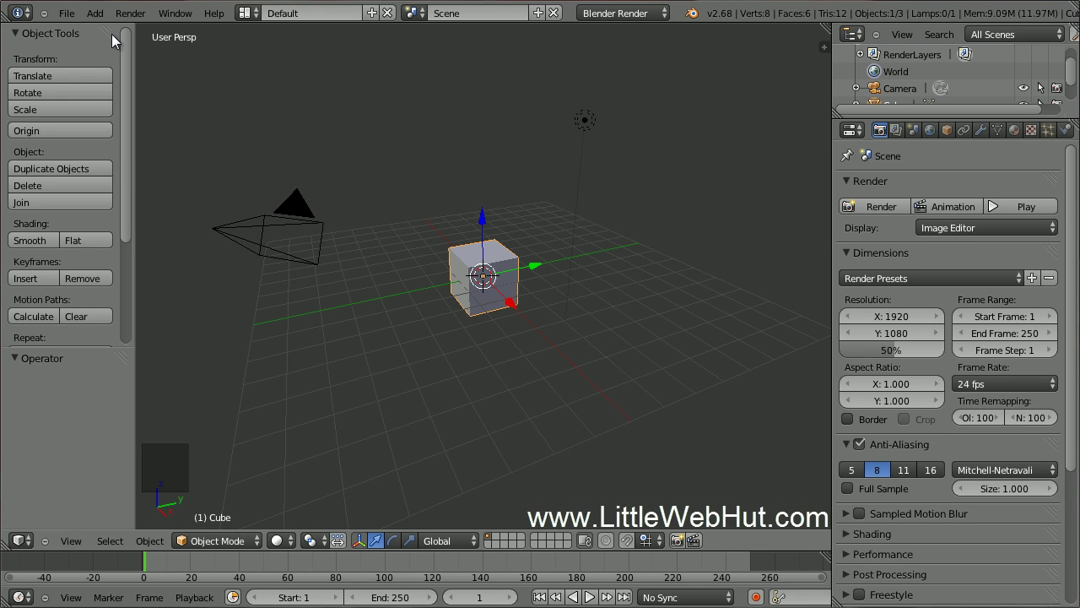
# Delete the default cube and bring up the Add menu
pyautogui.press('x')
pyautogui.click(374, 319)
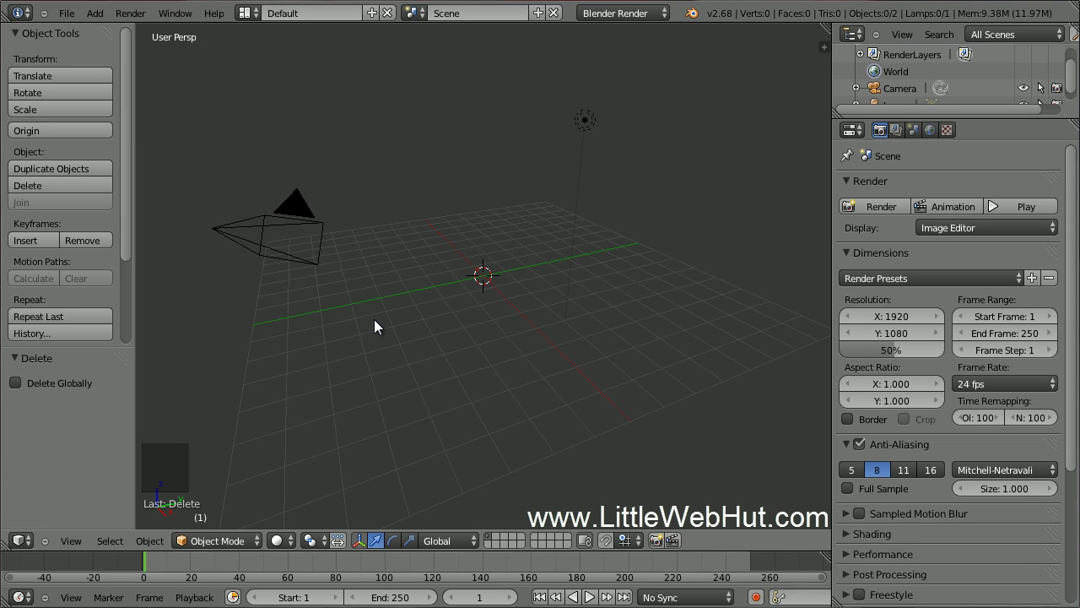
pyautogui.hotkey('shift', 'a')
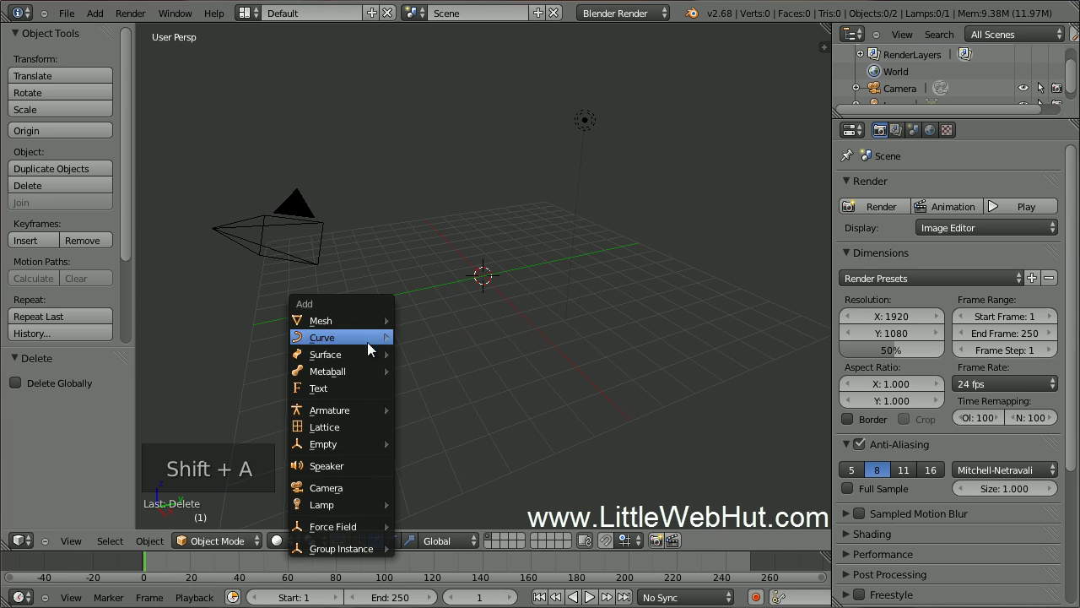
# Add a text object and rotate it 90° about X so it stands upright
pyautogui.click(360, 390)
pyautogui.scroll(11, 361, 389)
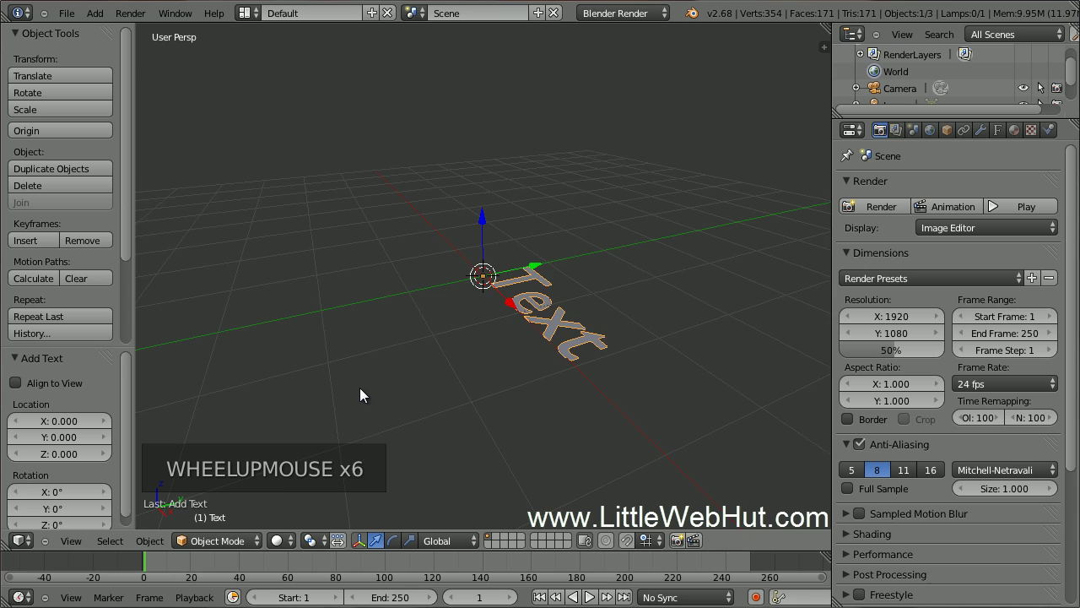
pyautogui.scroll(1, 360, 389)
pyautogui.moveTo(333, 396); pyautogui.dragTo(286, 404, button='middle')
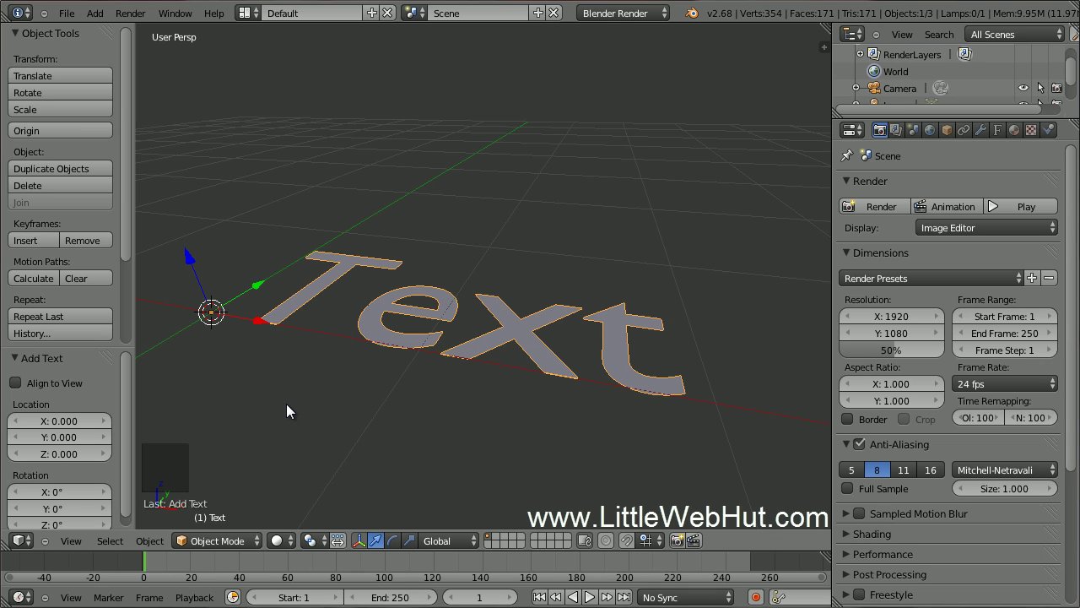
pyautogui.press('r')
pyautogui.write('x')
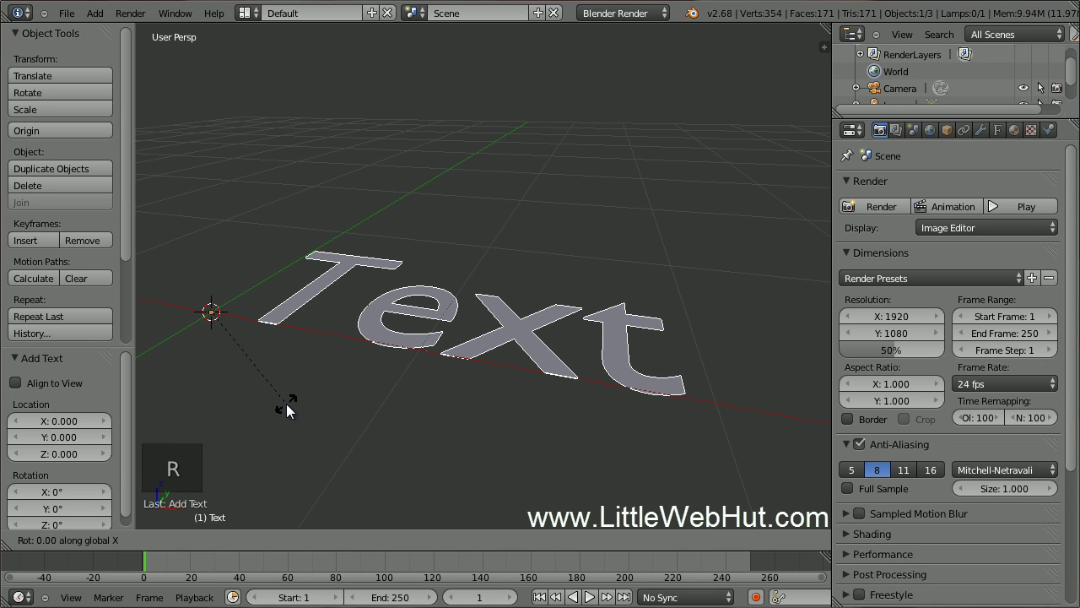
pyautogui.write('90')
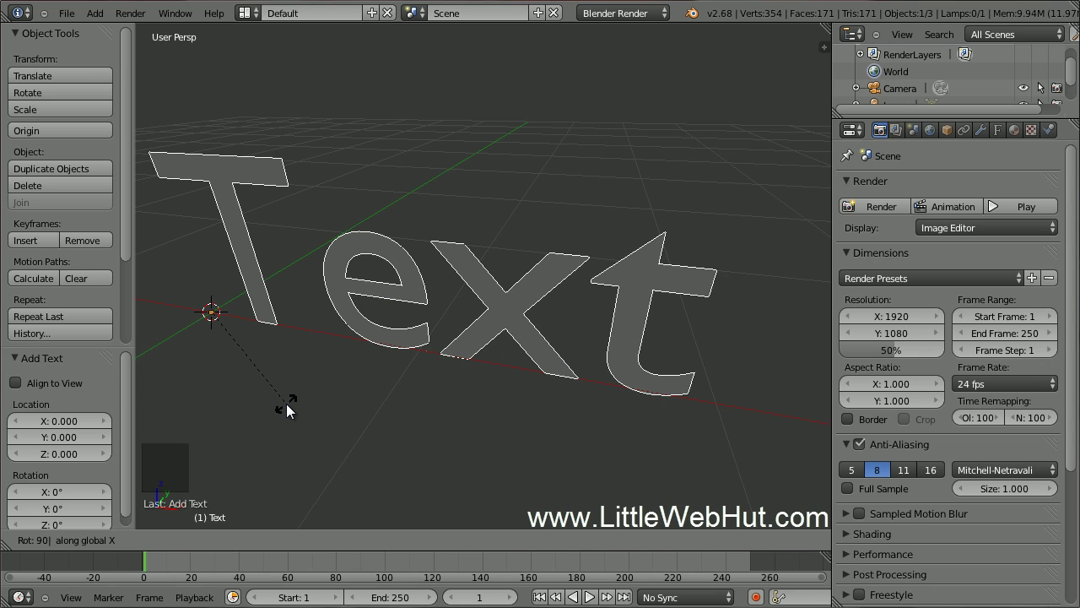
pyautogui.press('Return')
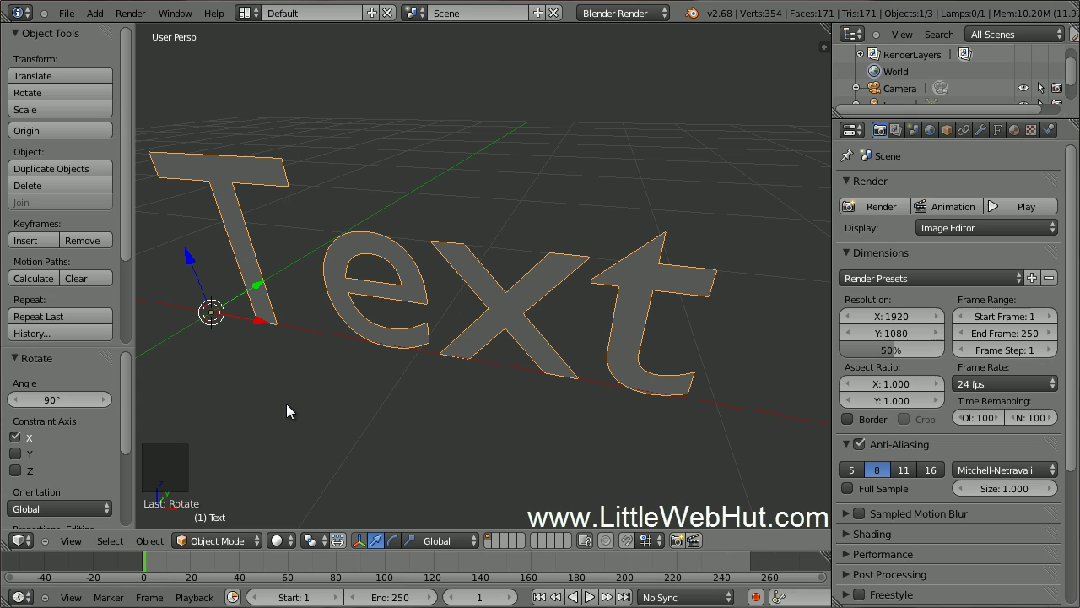
# Change the text's wording from 'Text' to 'Gloss'
pyautogui.press('Tab')
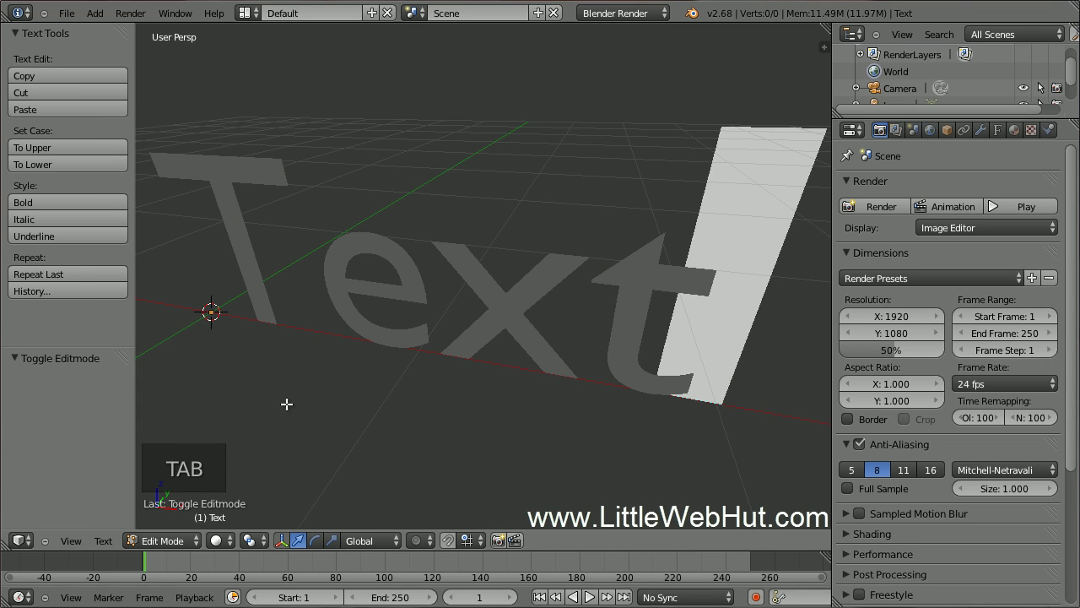
pyautogui.press('BackSpace')
pyautogui.press('BackSpace')
pyautogui.press('BackSpace')
pyautogui.press('BackSpace')
pyautogui.press('BackSpace')
pyautogui.press('BackSpace')
pyautogui.press('BackSpace')
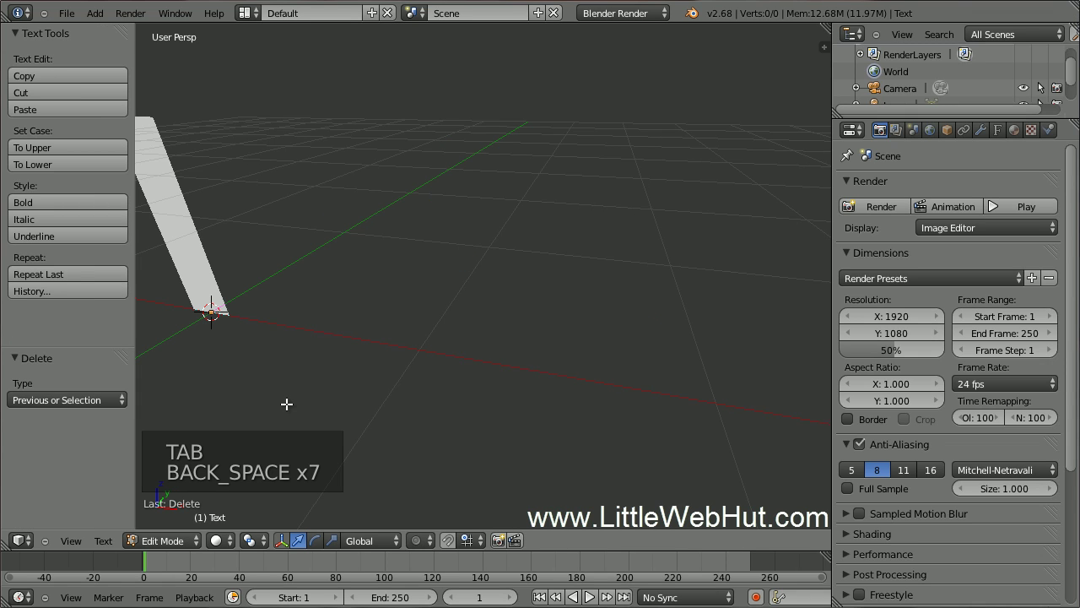
pyautogui.write('Gloss')
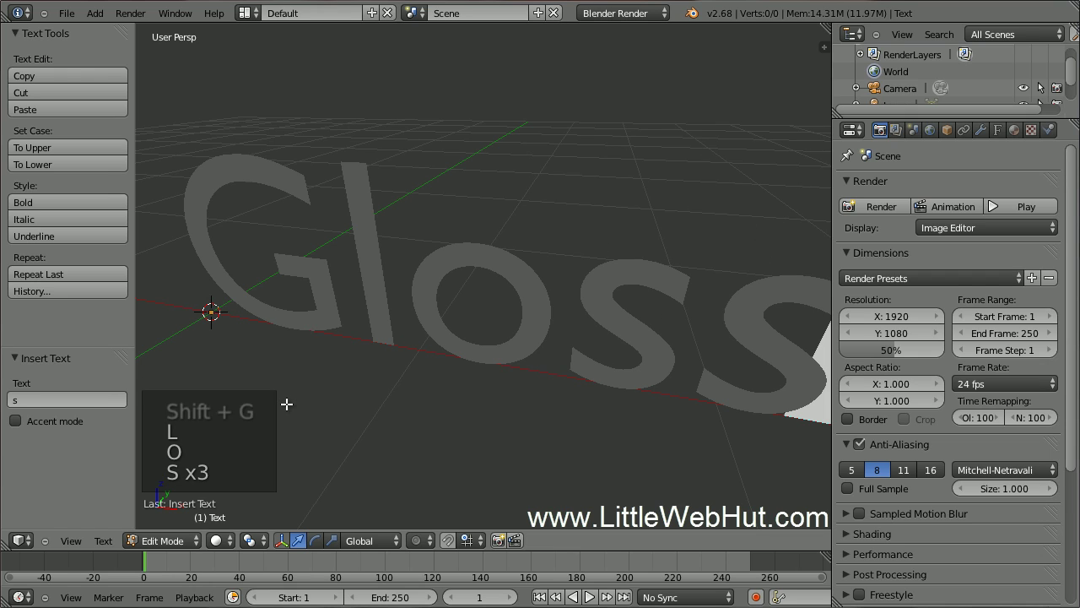
pyautogui.press('Tab')
pyautogui.press('Tab')
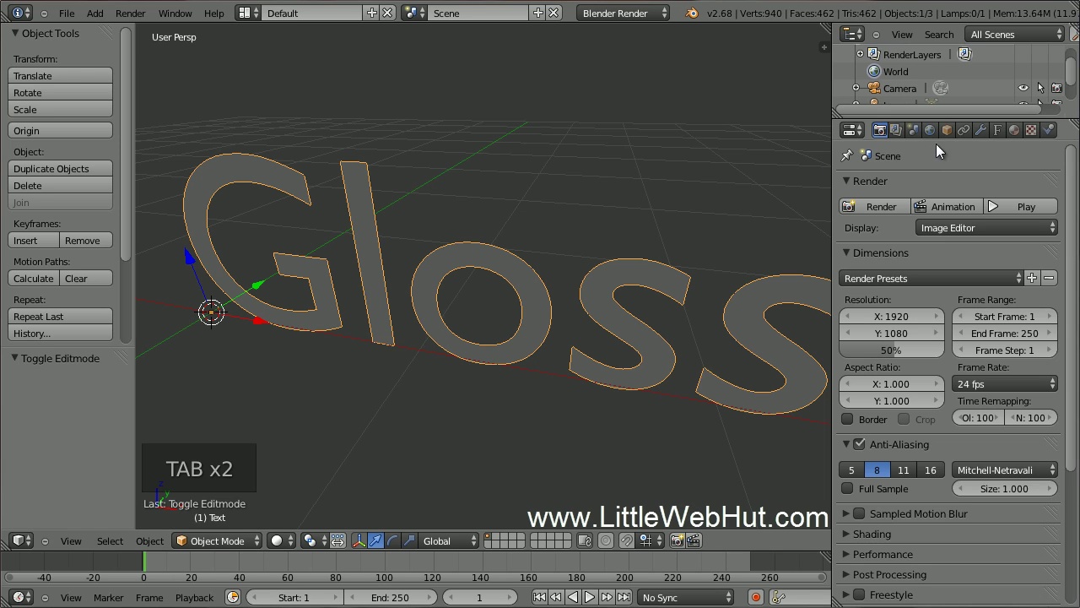
# Give the Gloss text an extrude of 0.03 and set its fill to None
pyautogui.click(998, 130)
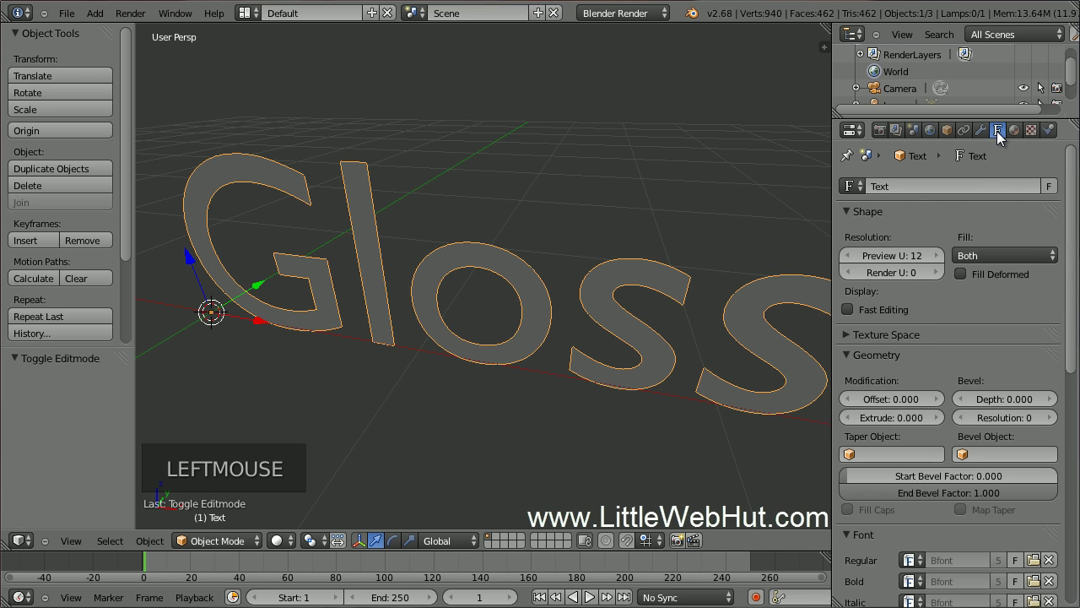
pyautogui.doubleClick(907, 415)
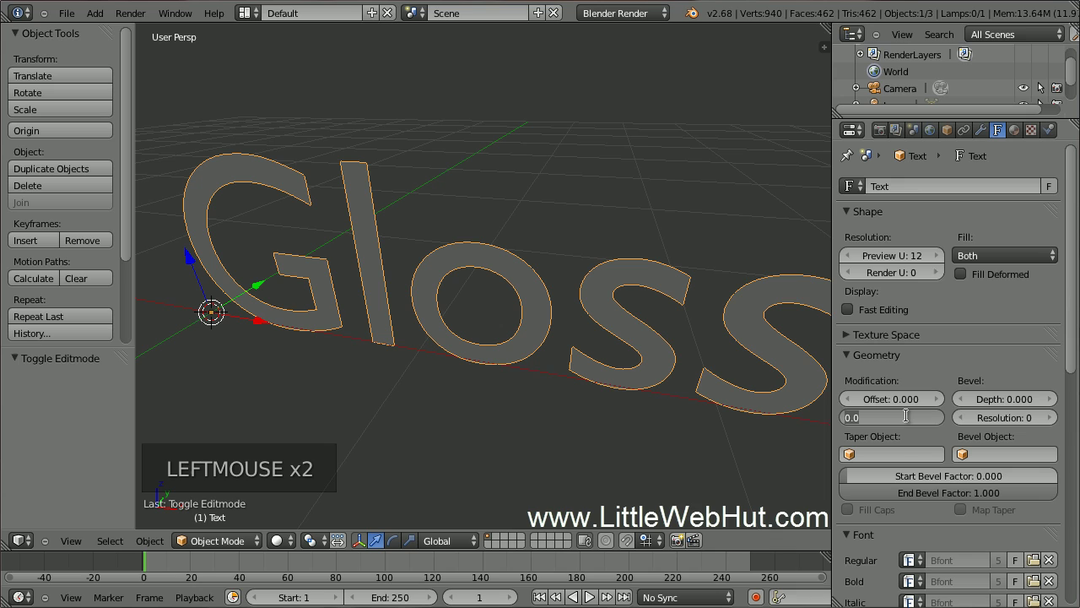
pyautogui.write('0.03')
pyautogui.press('Return')
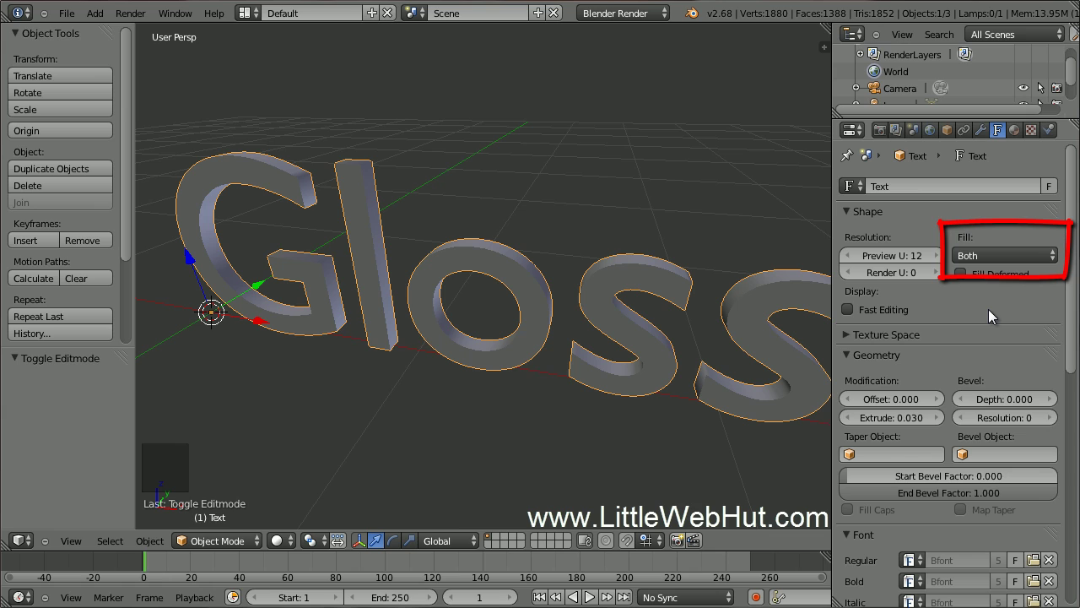
pyautogui.click(1003, 256)
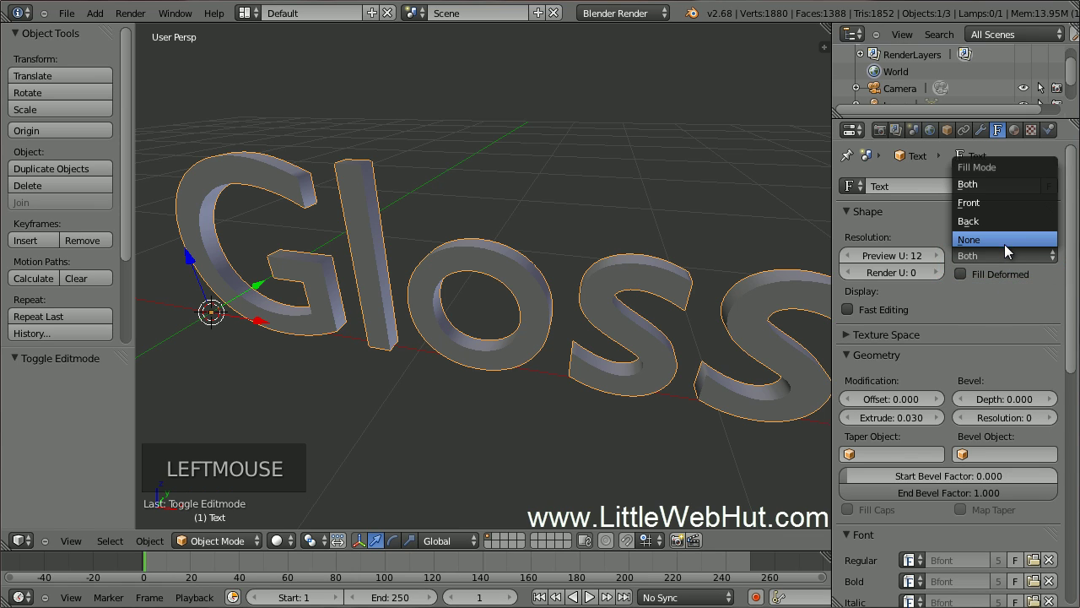
pyautogui.click(1005, 239)
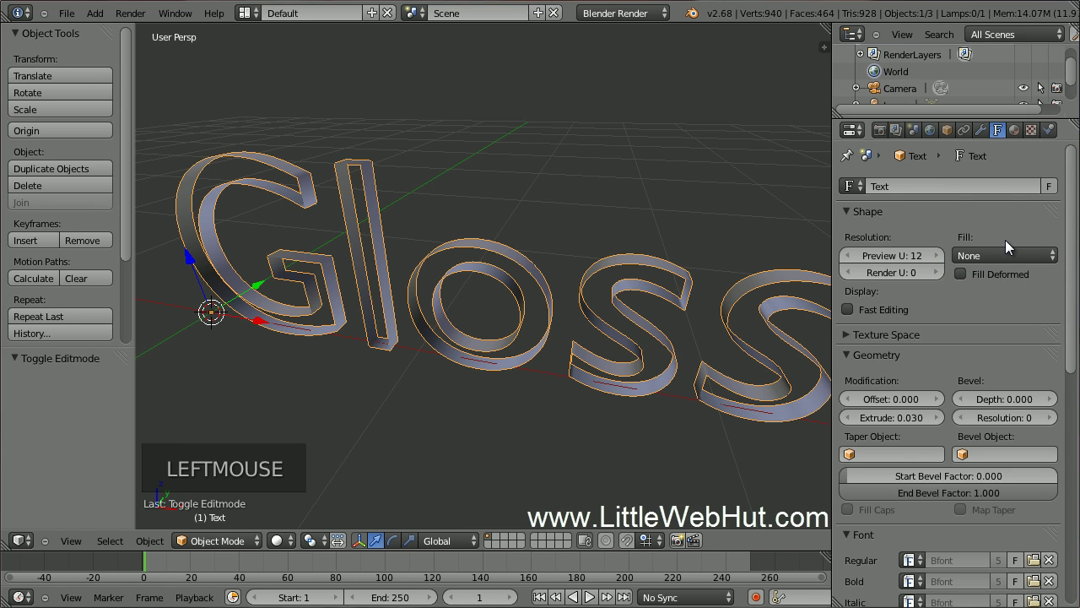
# Set the text's bevel depth to 0.007 and bevel resolution to 4
pyautogui.moveTo(717, 436); pyautogui.dragTo(661, 429, button='middle')
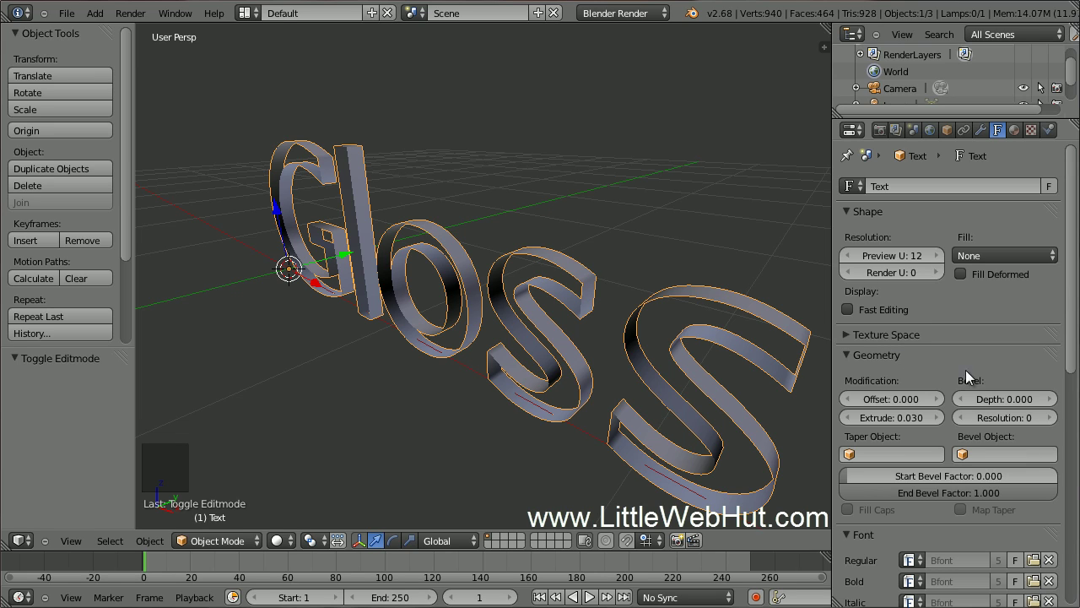
pyautogui.click(1016, 400)
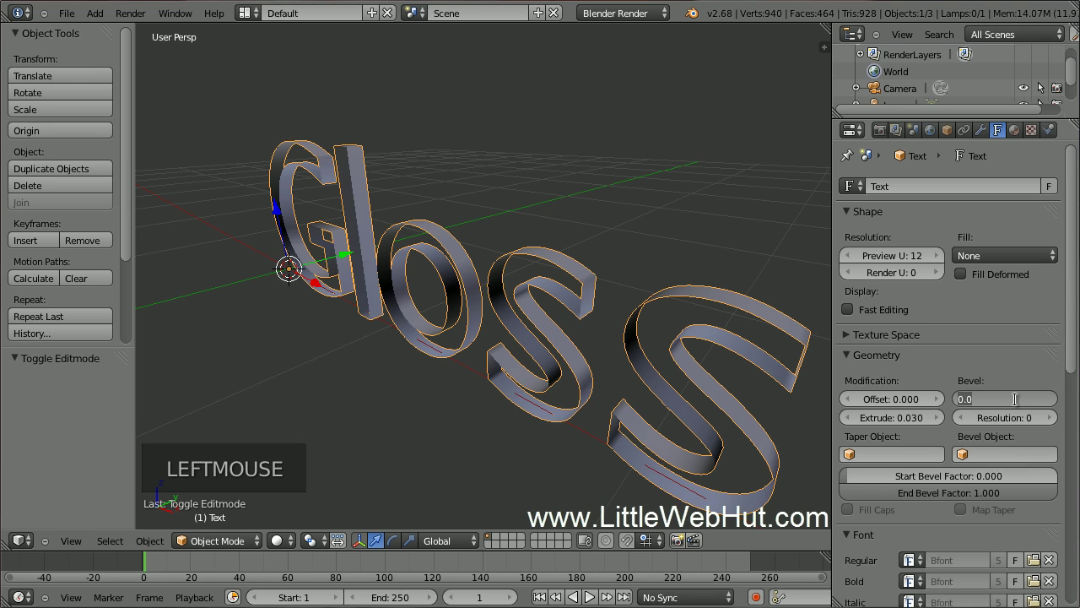
pyautogui.write('07')
pyautogui.press('Return')
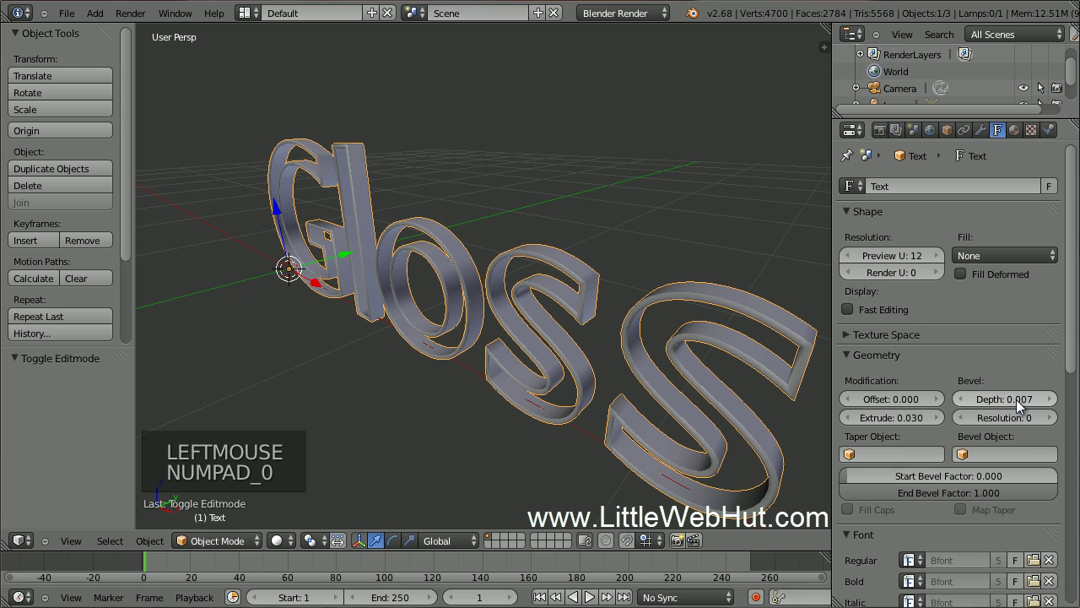
pyautogui.click(1009, 416)
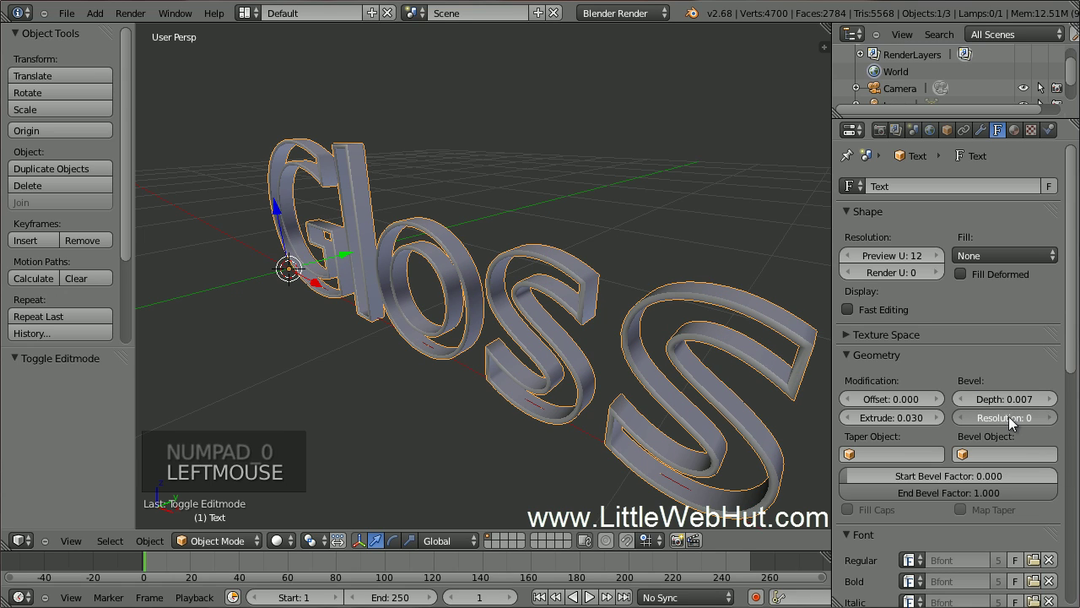
pyautogui.write('4')
pyautogui.press('Return')
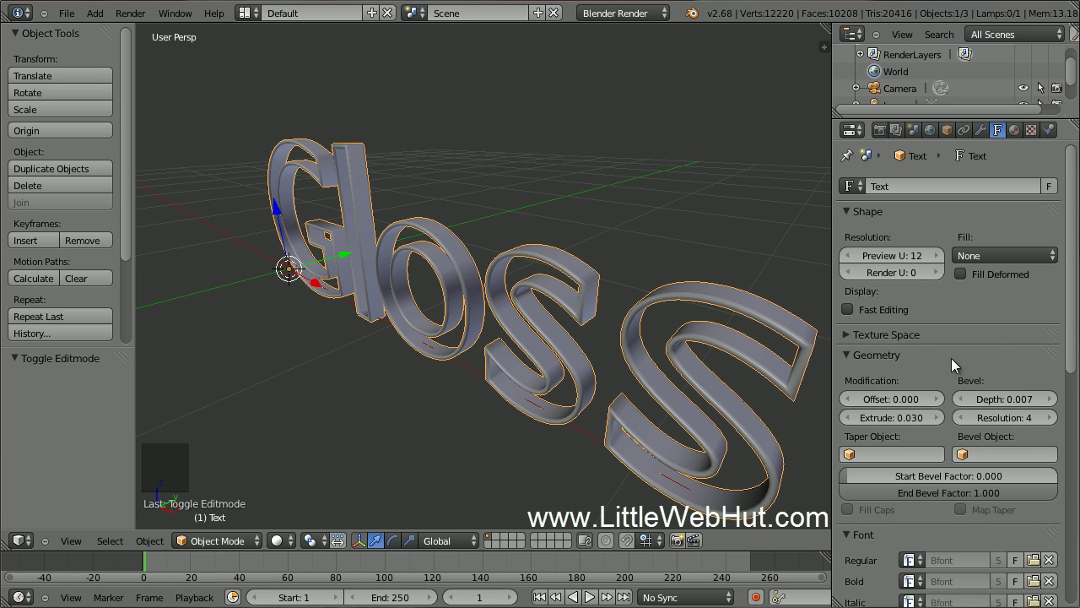
# Duplicate the Gloss text in place and set the copy's fill to Both
pyautogui.hotkey('shift', 'd')
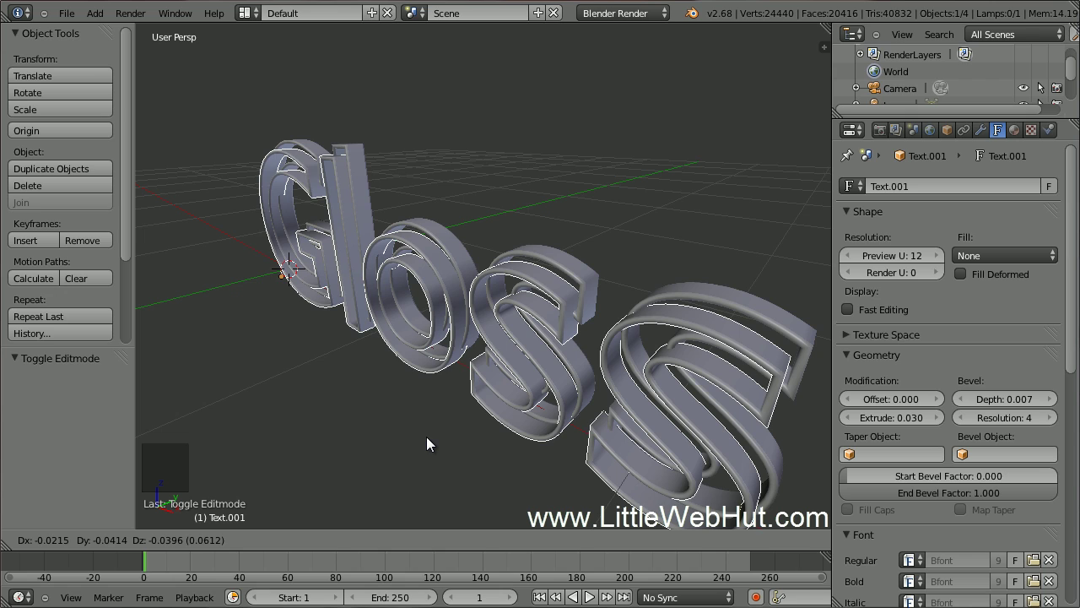
pyautogui.press('Escape')
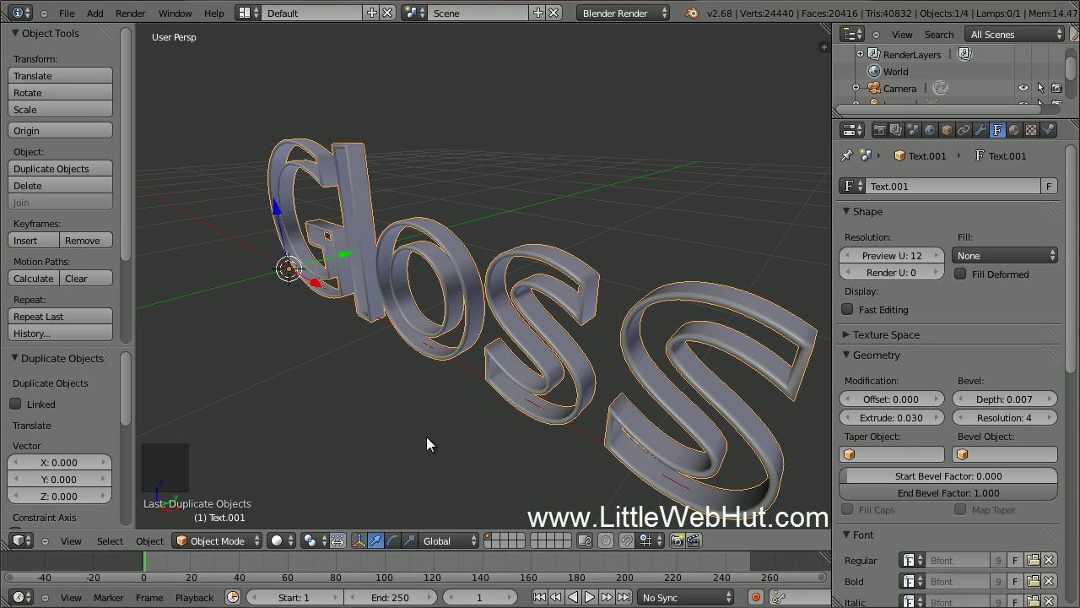
pyautogui.click(987, 253)
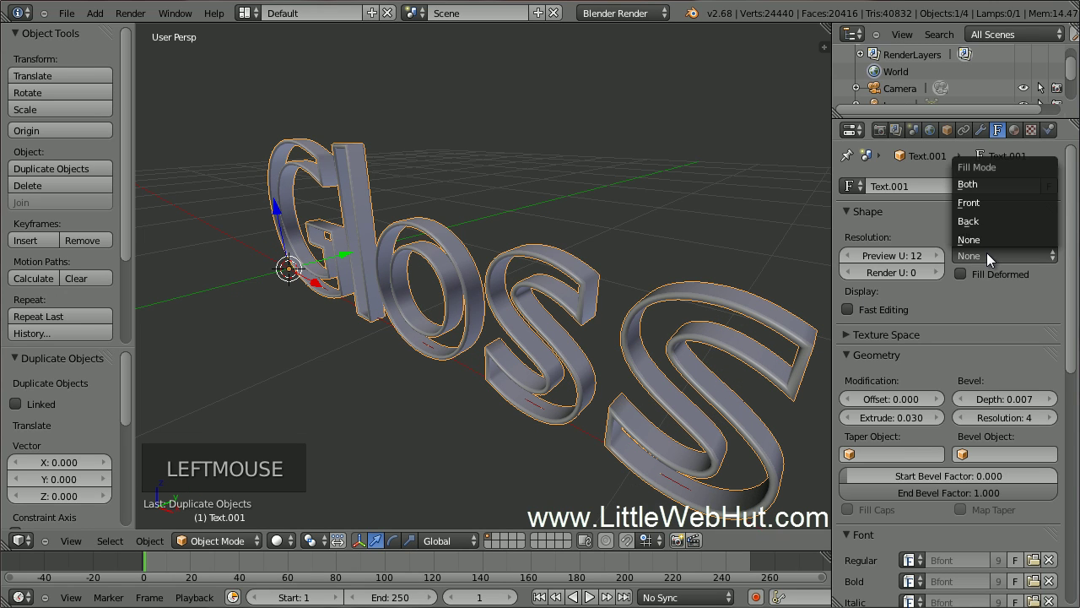
pyautogui.click(999, 183)
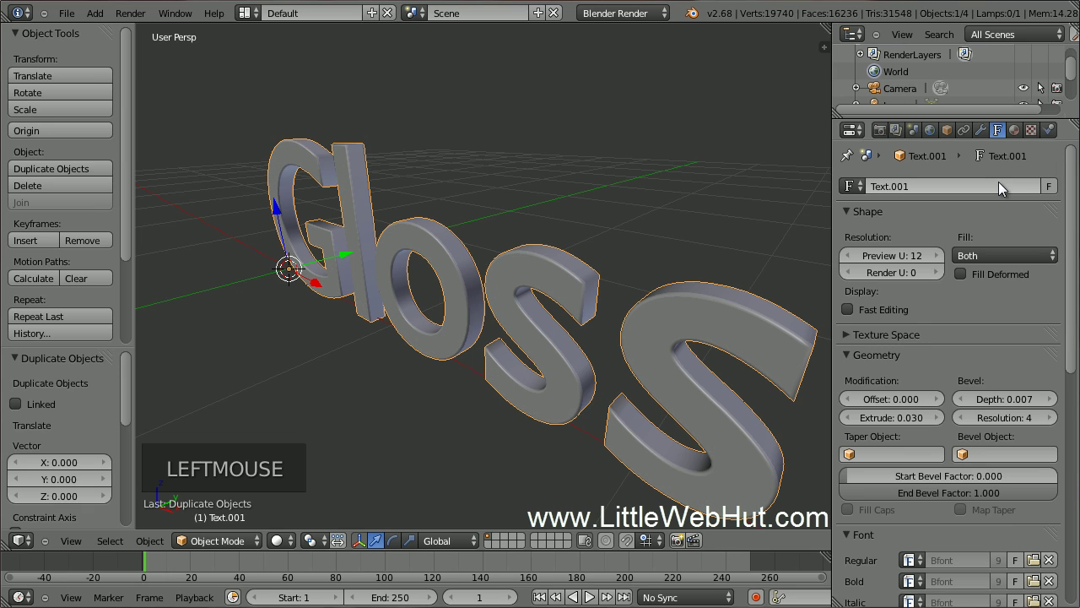
# Set the copy's bevel depth and bevel resolution both to 0
pyautogui.click(1002, 397)
pyautogui.write('0')
pyautogui.press('Return')
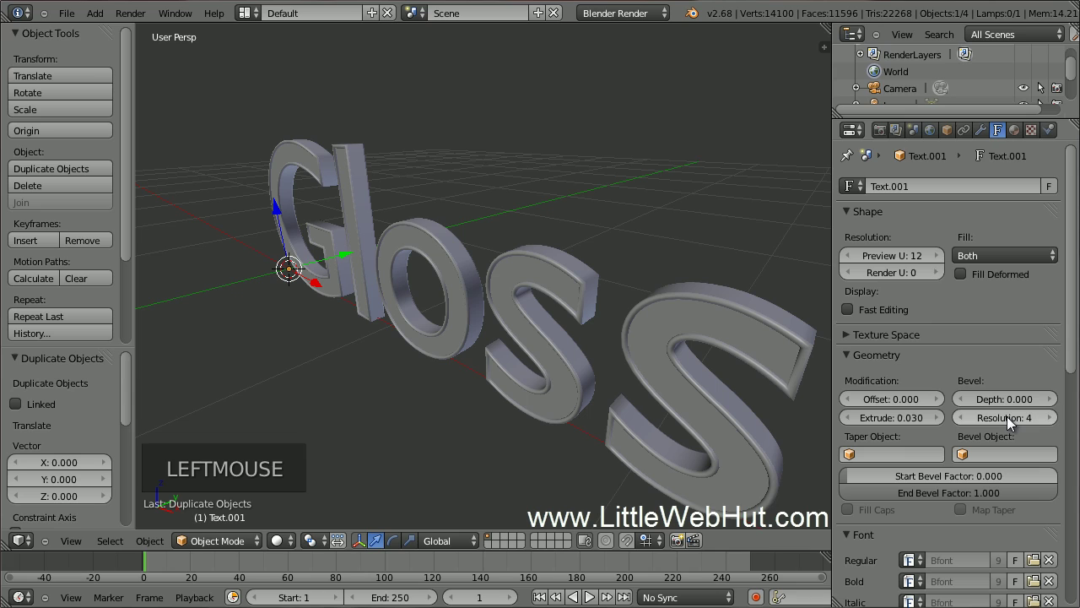
pyautogui.doubleClick(1007, 416)
pyautogui.write('0')
pyautogui.press('Return')
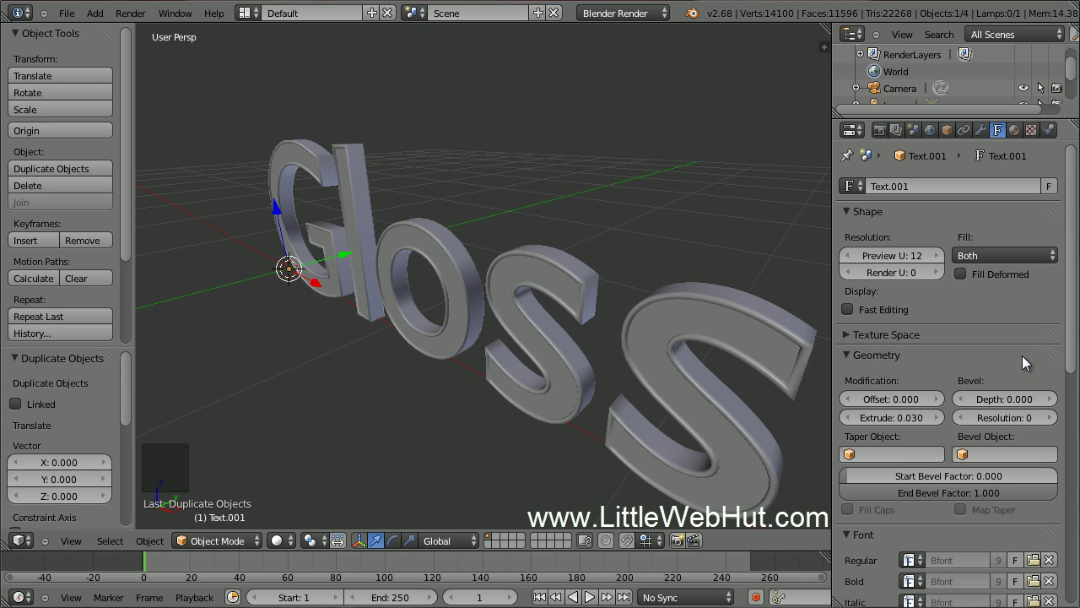
# Create a new material for Text.001 and switch the render engine to Cycles
pyautogui.click(1014, 130)
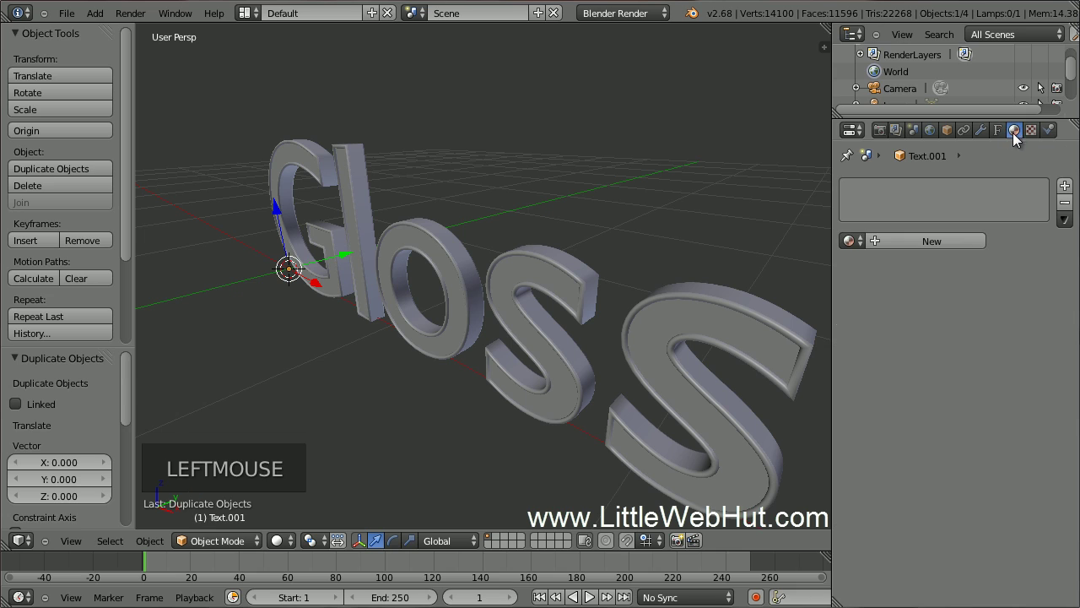
pyautogui.click(907, 240)
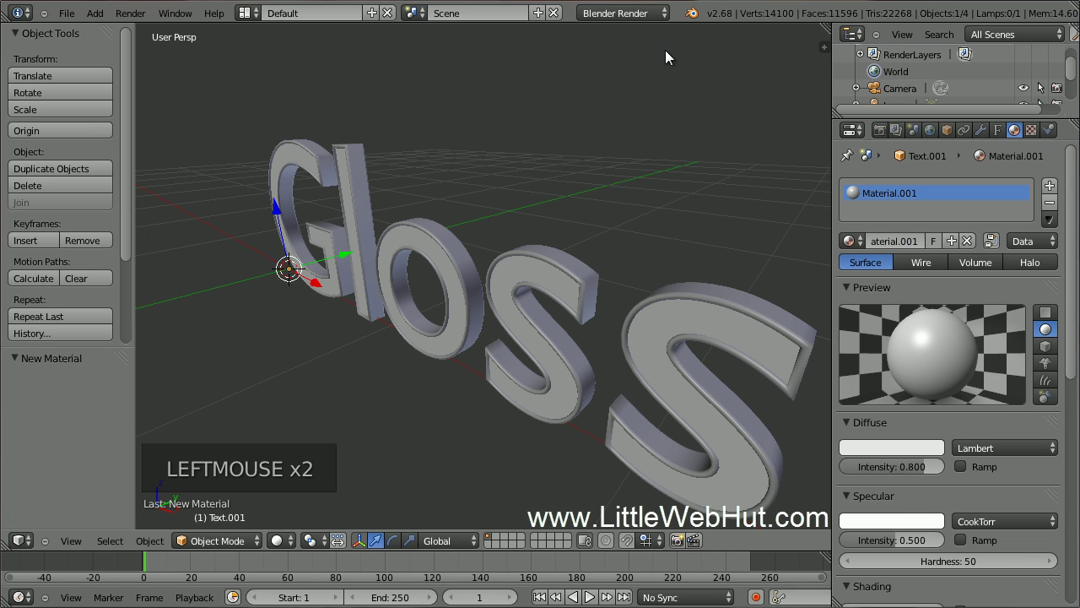
pyautogui.click(644, 14)
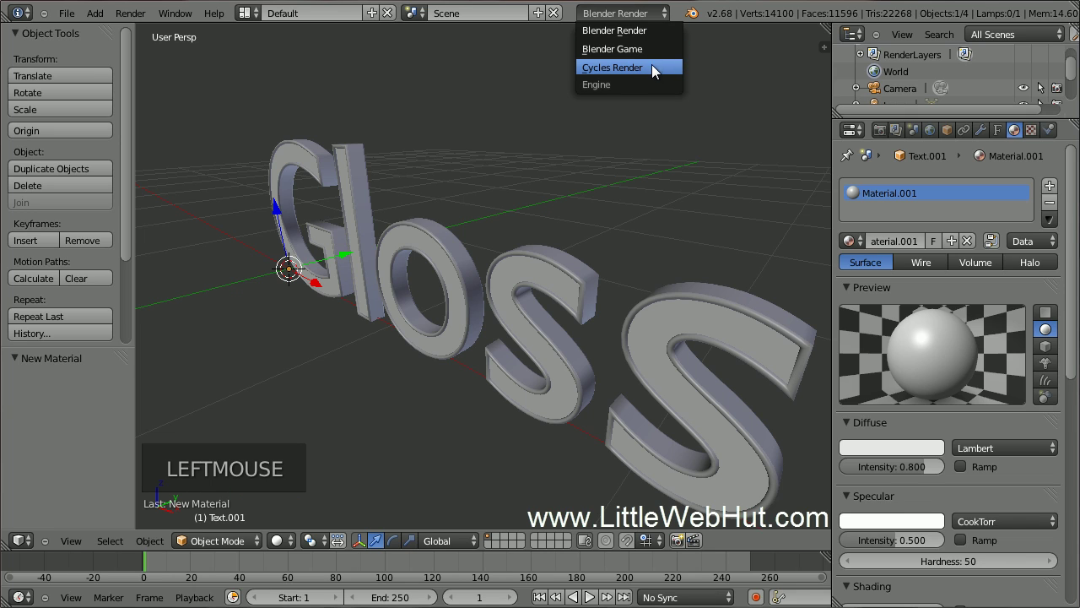
pyautogui.click(653, 67)
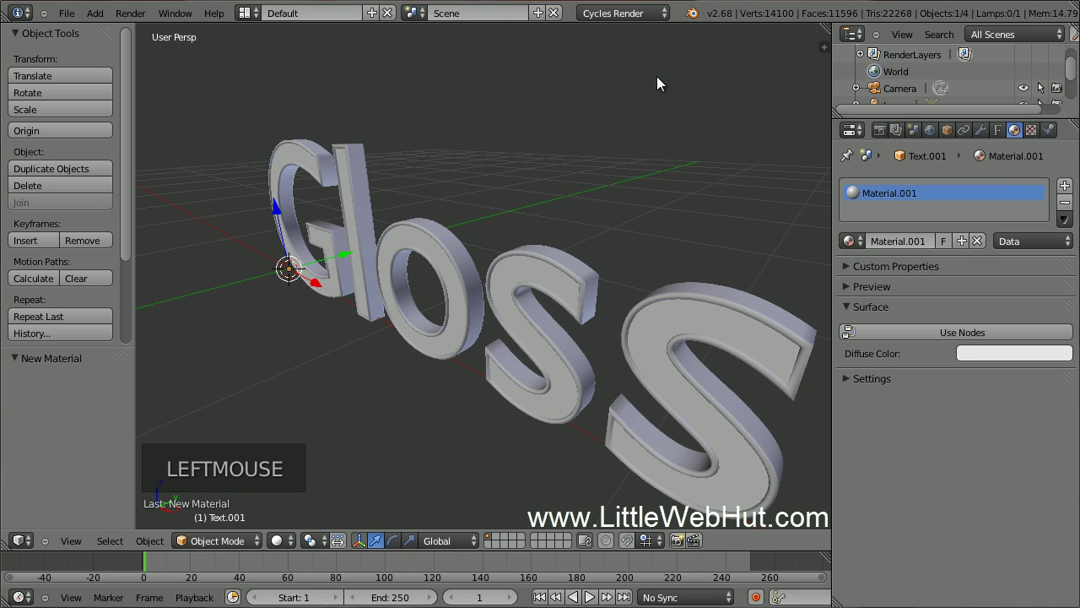
# Make Material.001 a node-based Glossy BSDF with its colour darkened to 0.214 grey
pyautogui.click(903, 331)
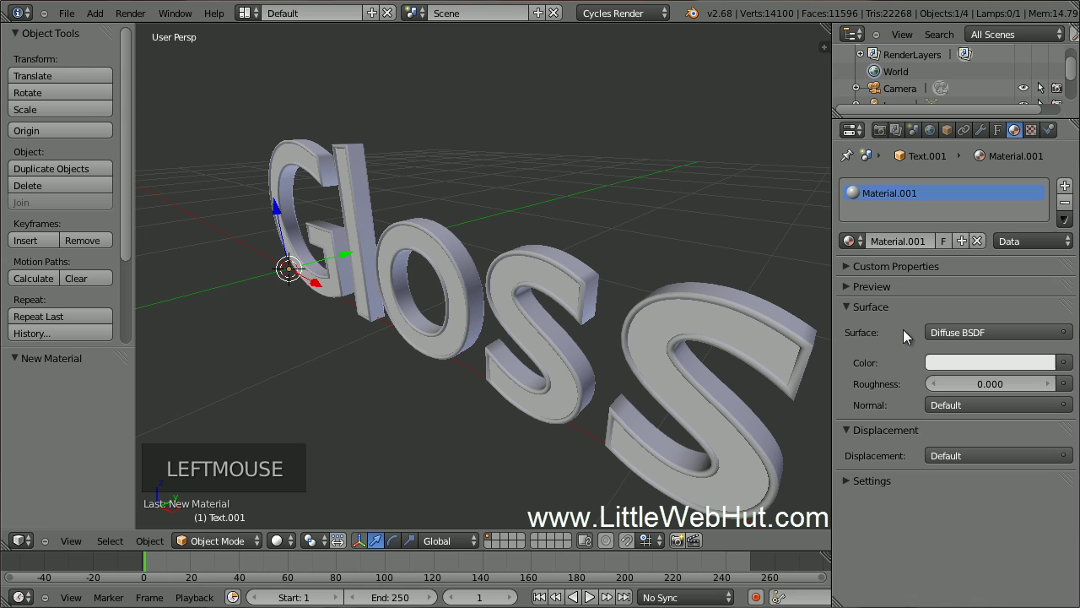
pyautogui.click(993, 332)
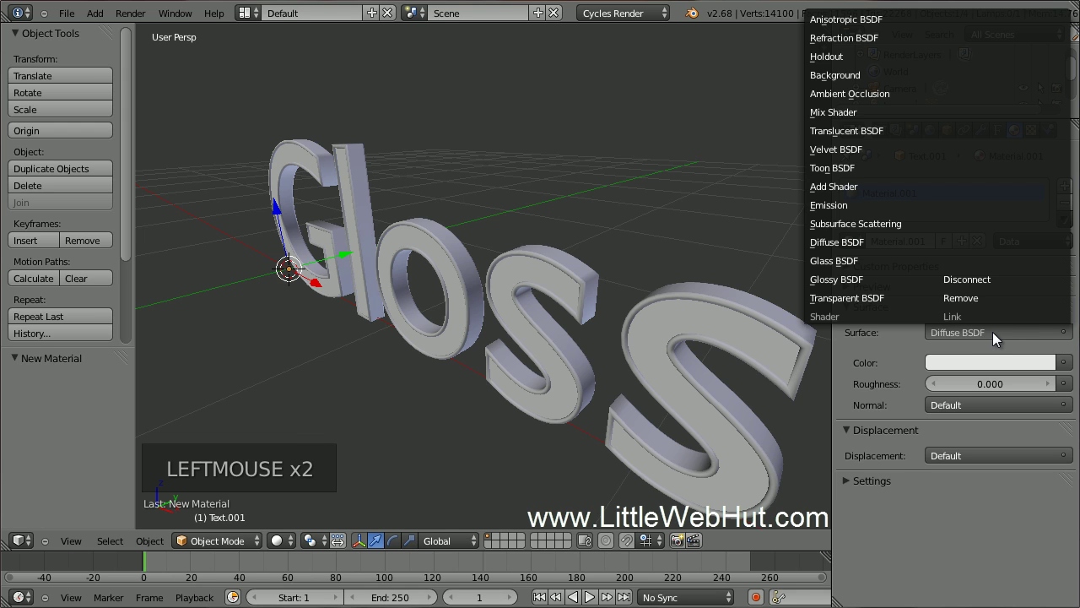
pyautogui.click(910, 278)
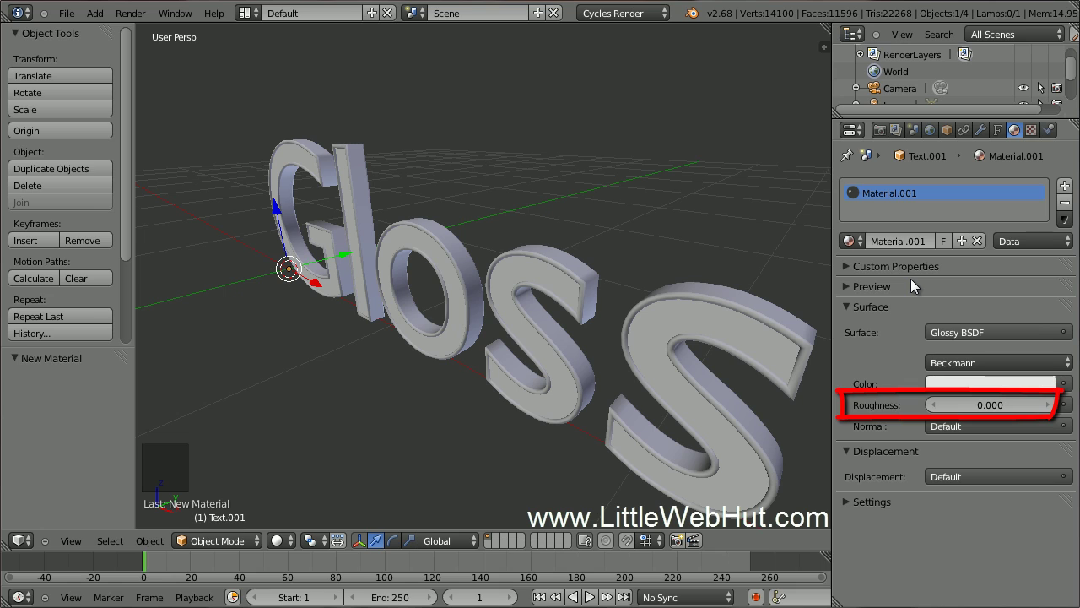
pyautogui.click(985, 380)
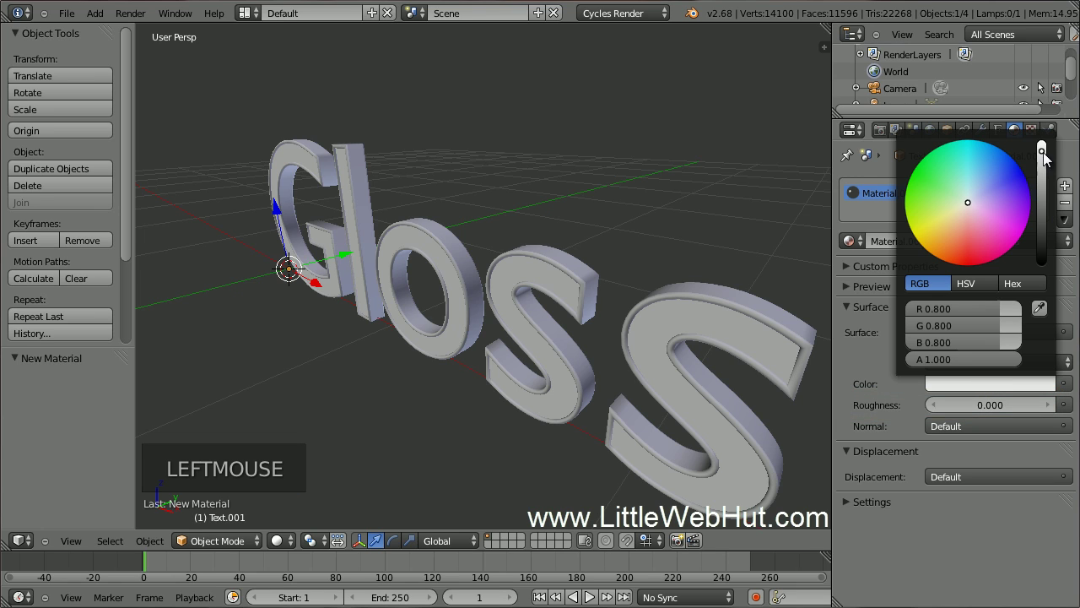
pyautogui.moveTo(1044, 155); pyautogui.dragTo(1045, 204)
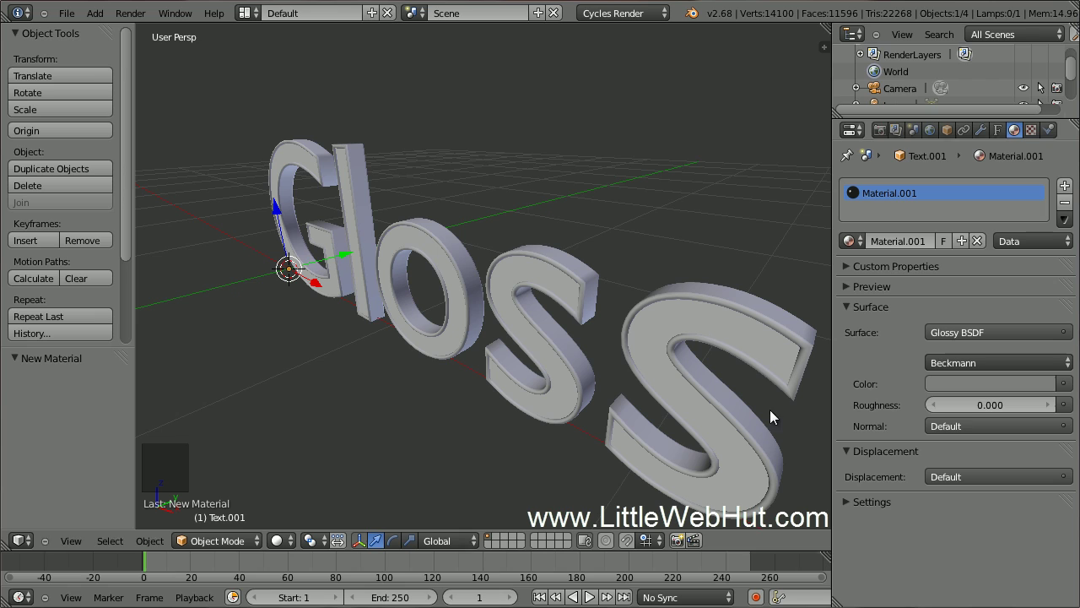
# Give the outline Text object a new Anisotropic BSDF material, Material.002
pyautogui.rightClick(453, 243)
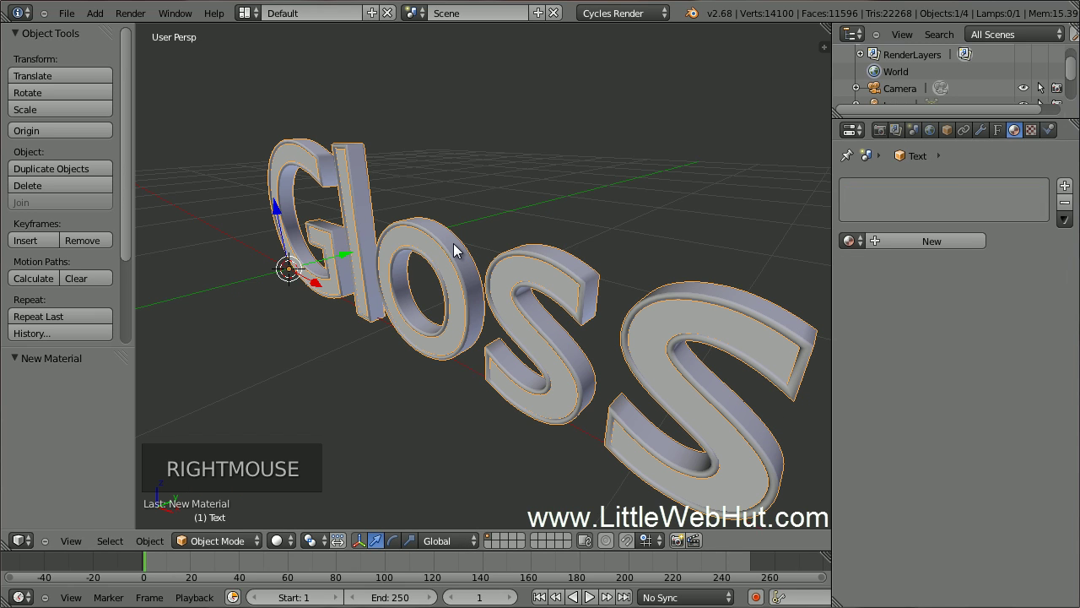
pyautogui.click(894, 241)
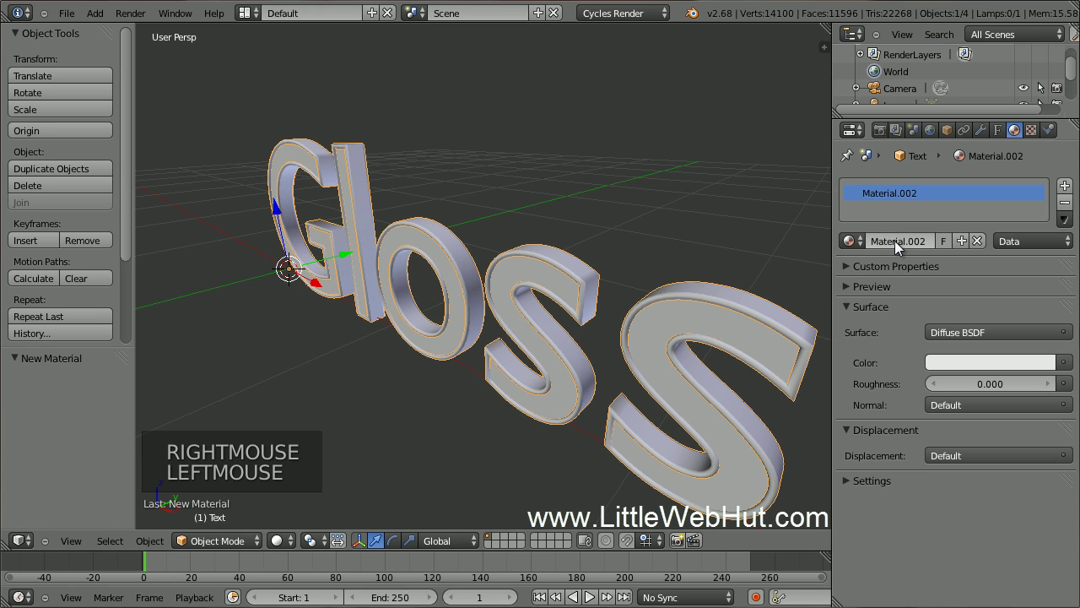
pyautogui.click(968, 335)
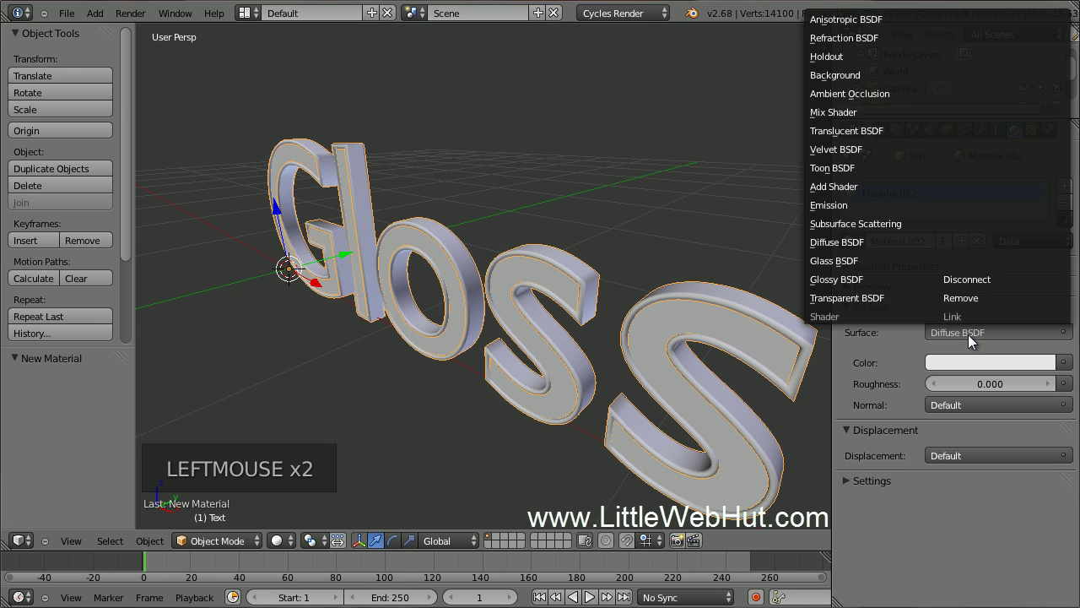
pyautogui.click(900, 19)
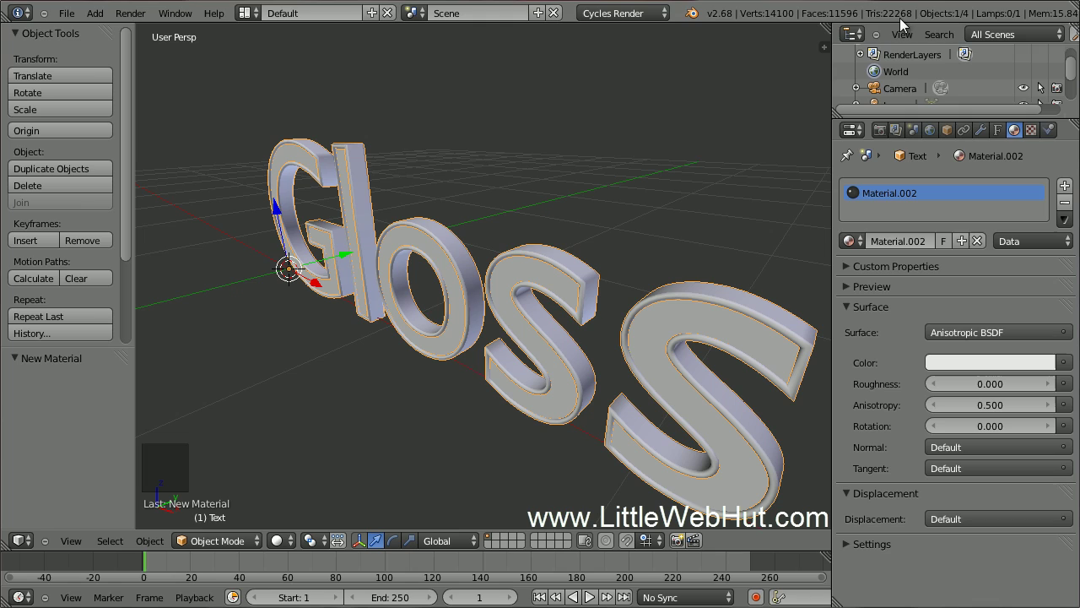
# Enter the hex colour e7d17f for the anisotropic material's colour
pyautogui.click(980, 362)
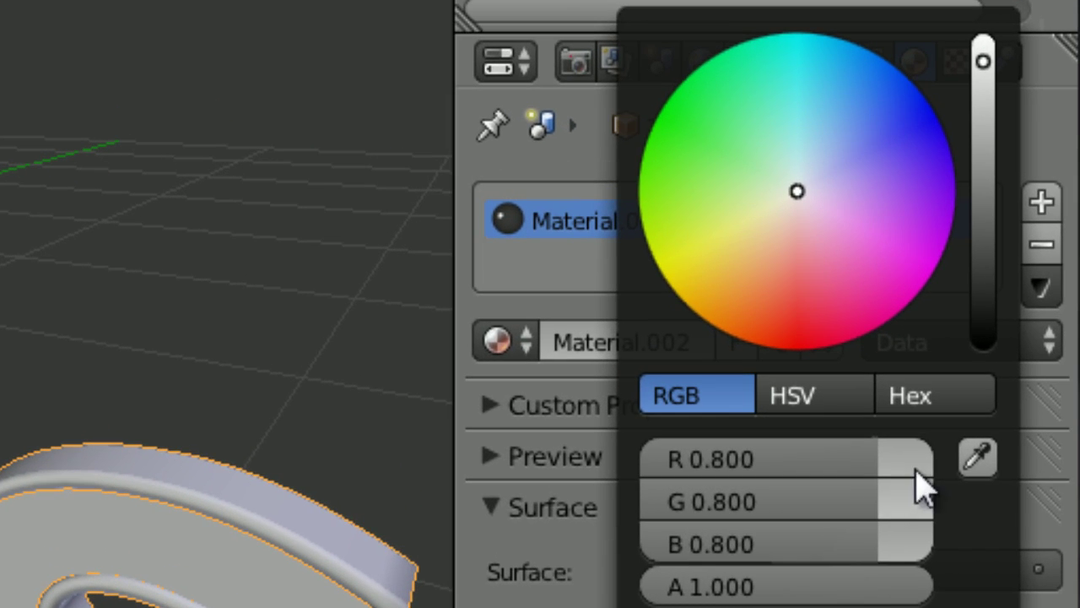
pyautogui.click(886, 403)
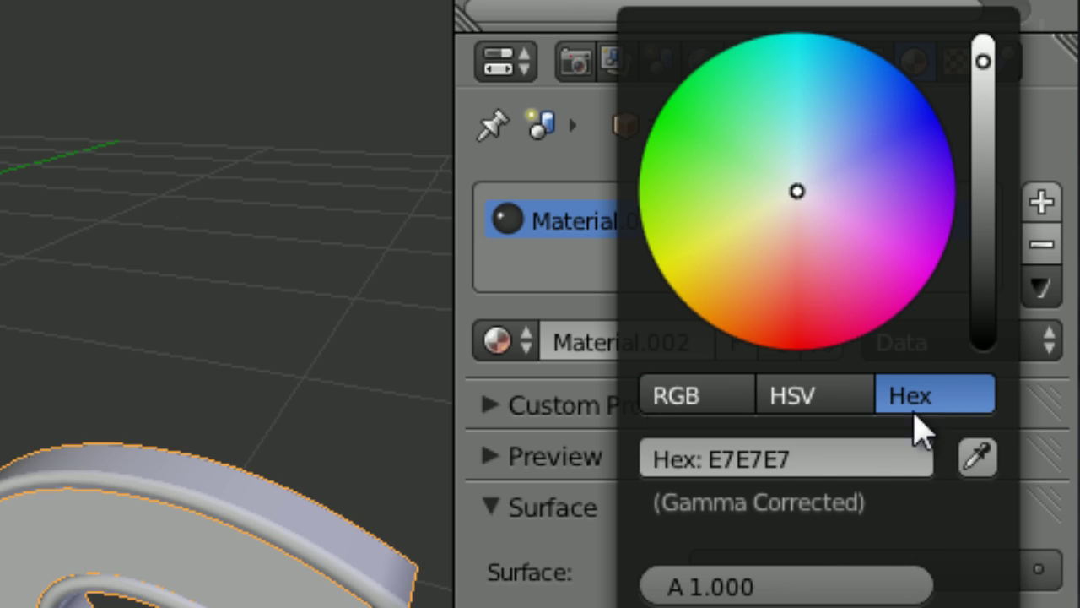
pyautogui.click(767, 458)
pyautogui.write('e')
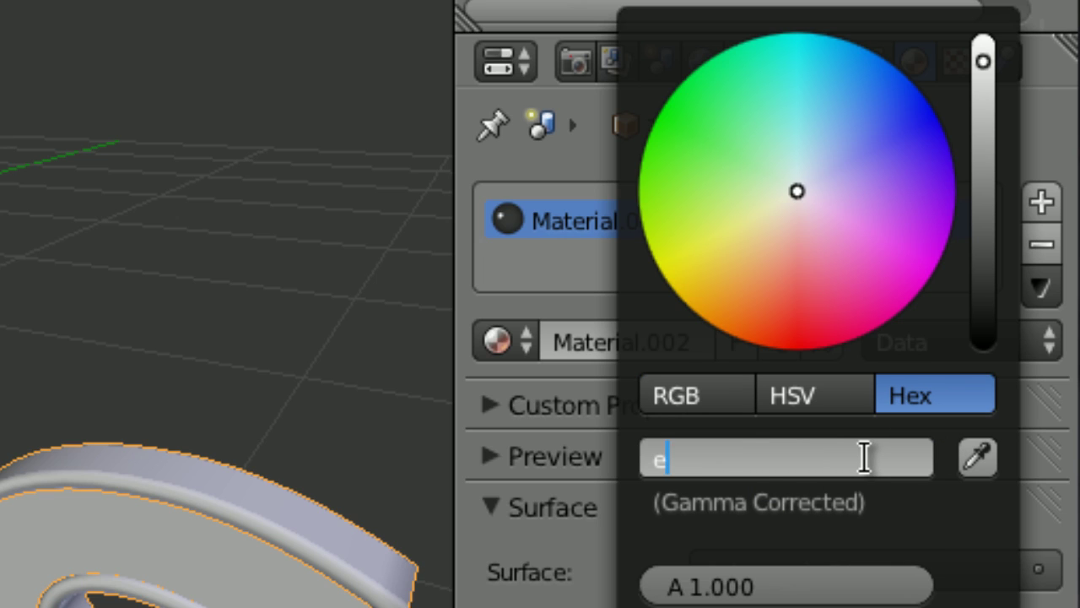
pyautogui.write('7d1')
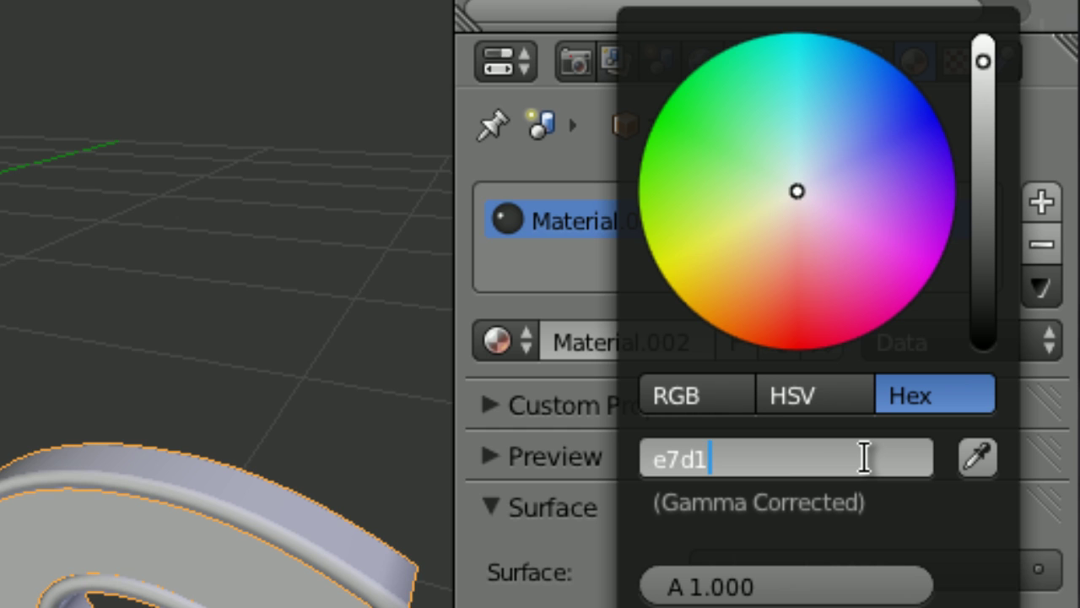
pyautogui.write('7f')
# Confirm the gold colour E7D17F and switch to a right-side orthographic view
pyautogui.press('Return')
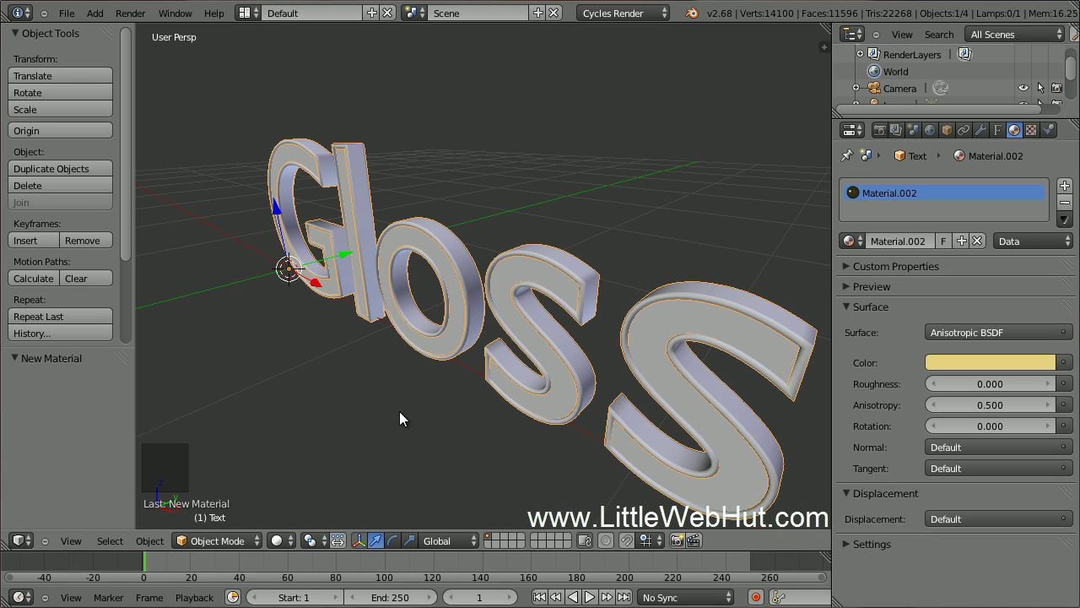
pyautogui.press('KP_5')
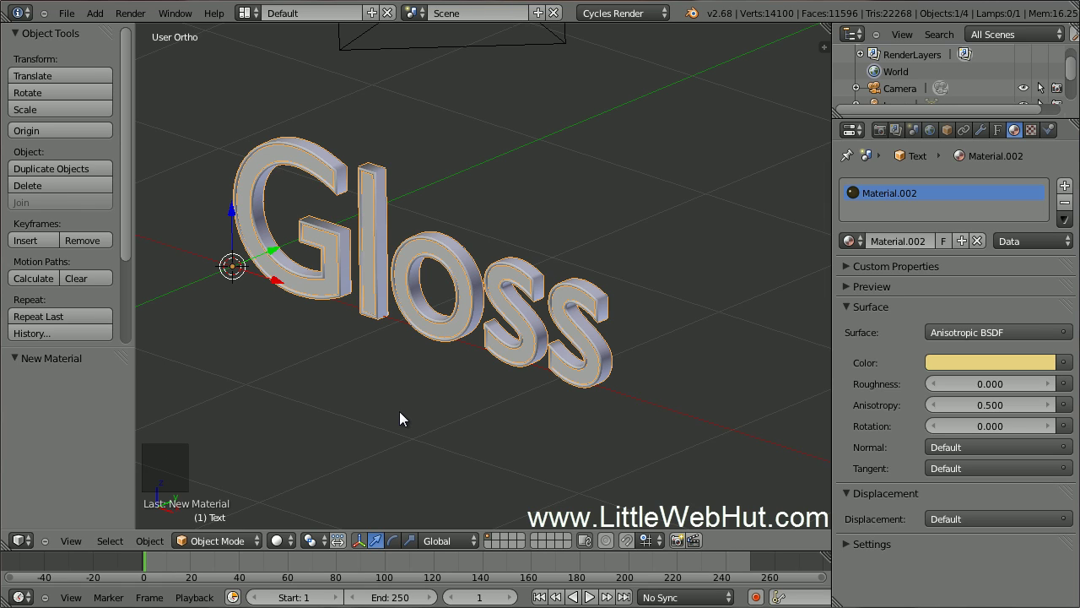
pyautogui.press('KP_3')
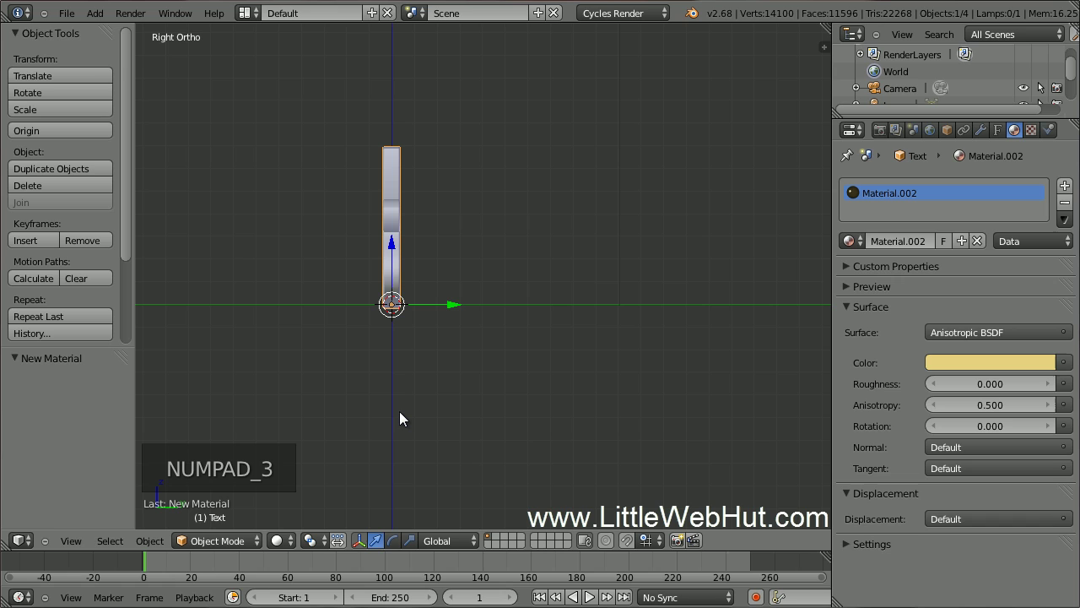
pyautogui.scroll(-6, 400, 412)
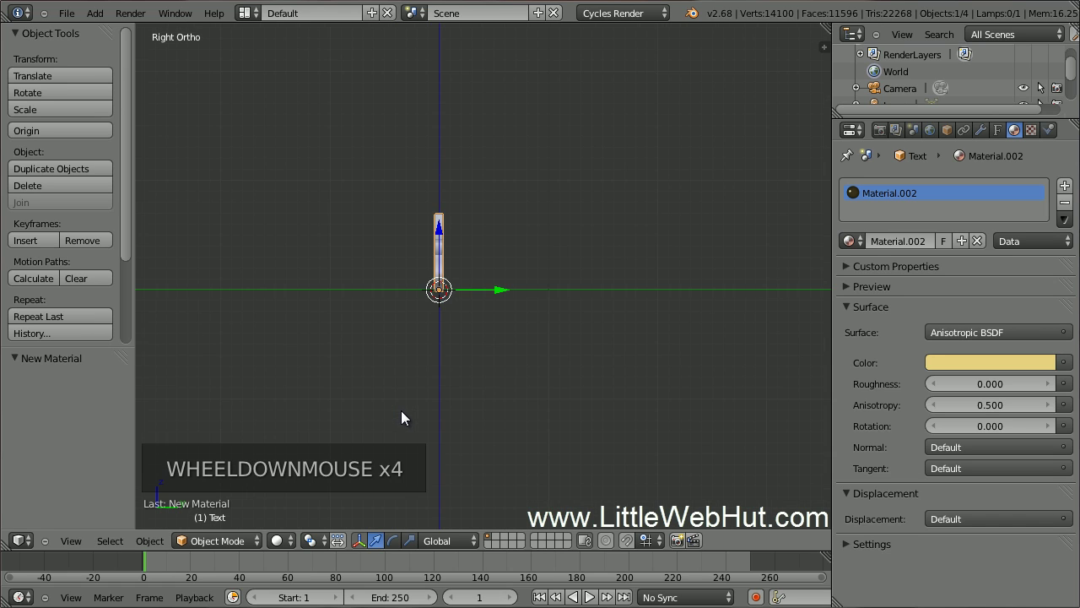
pyautogui.scroll(-5, 401, 412)
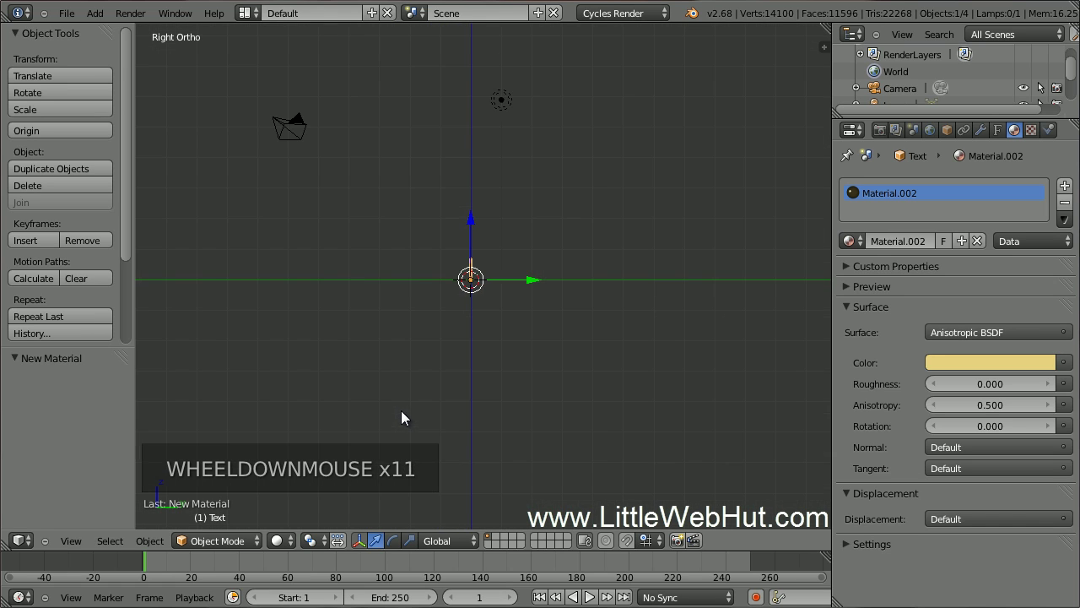
# Move the lamp along Y toward the camera, lower it on Z, and slide it above Gloss
pyautogui.rightClick(497, 107)
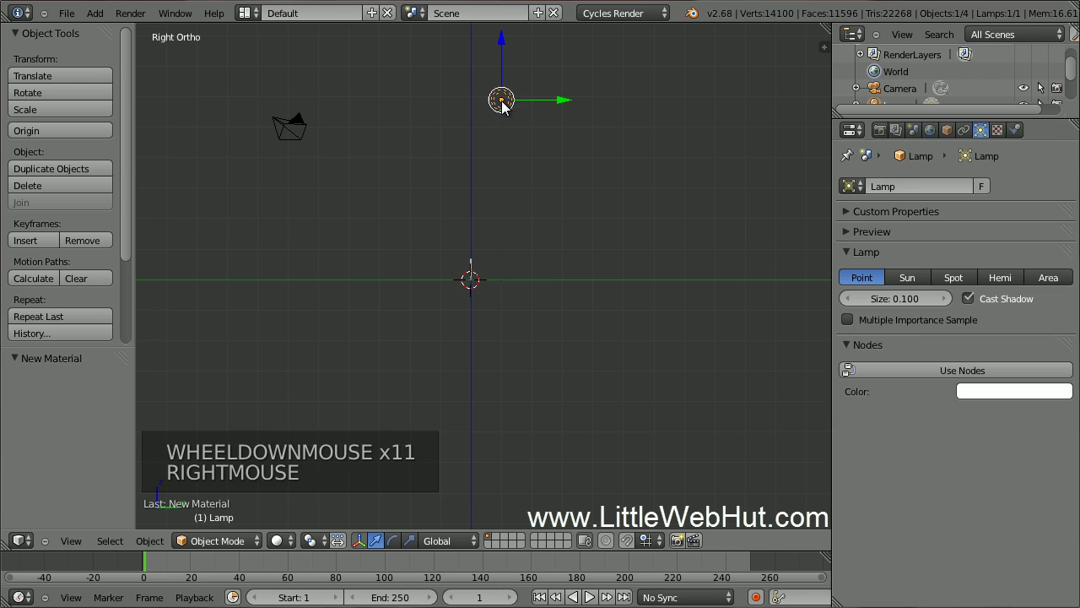
pyautogui.moveTo(562, 100); pyautogui.dragTo(518, 99)
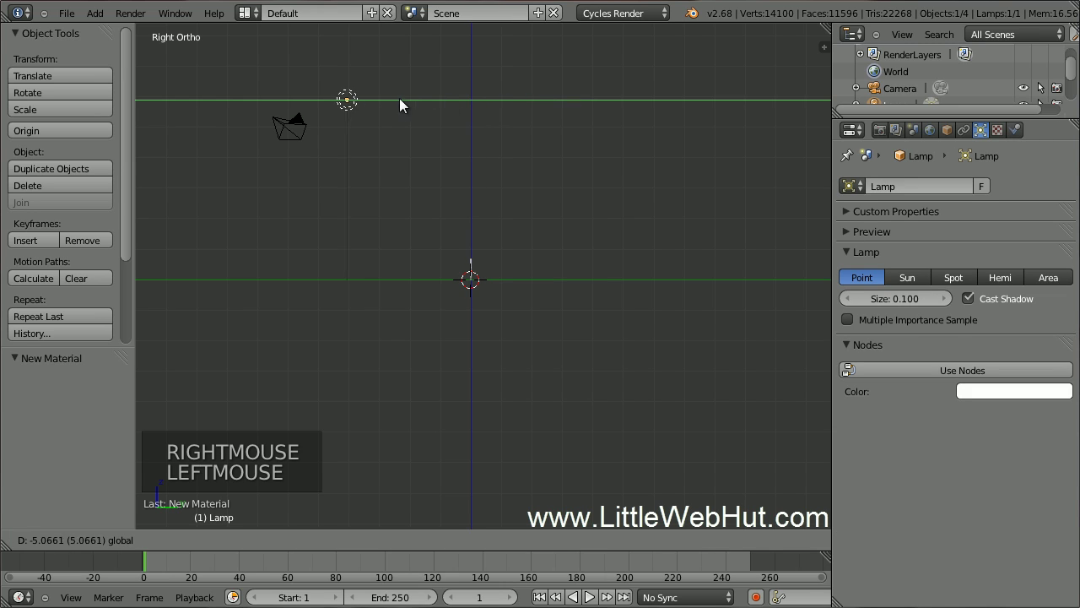
pyautogui.click(348, 100)
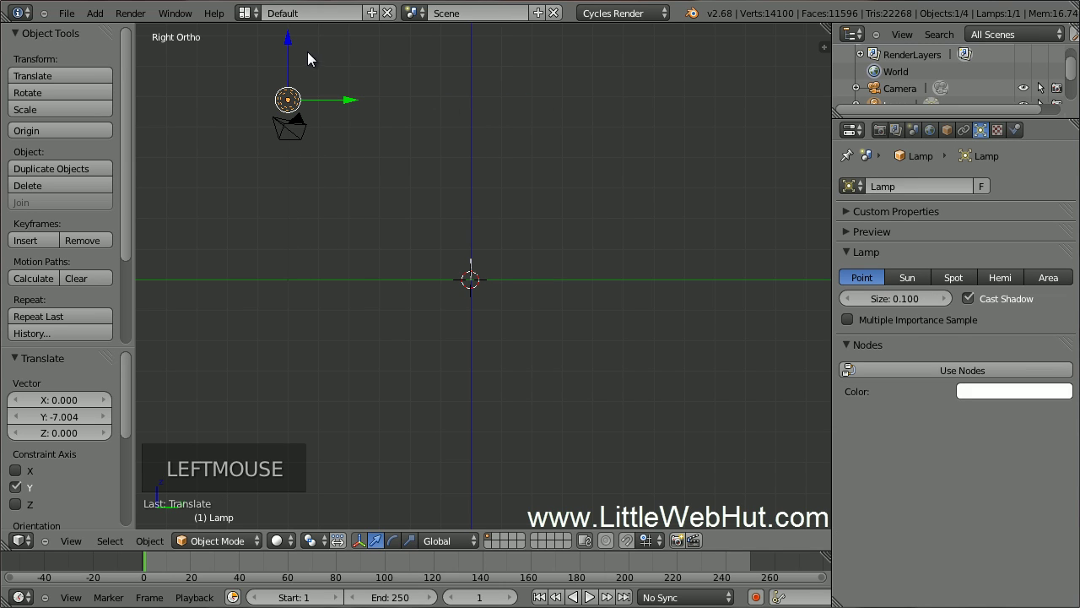
pyautogui.press('g')
pyautogui.press('z')
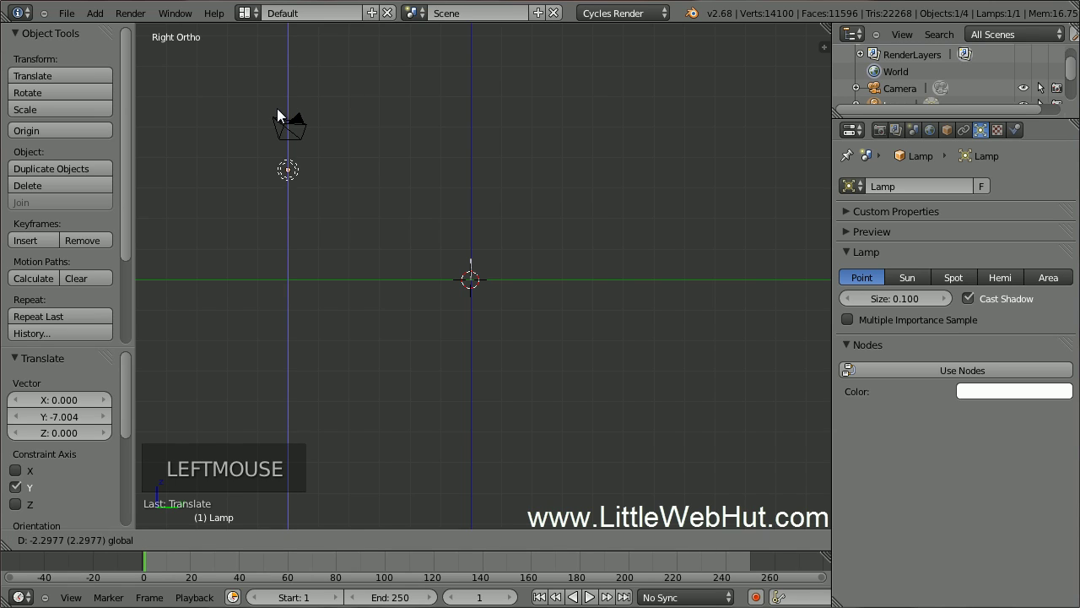
pyautogui.click(275, 126)
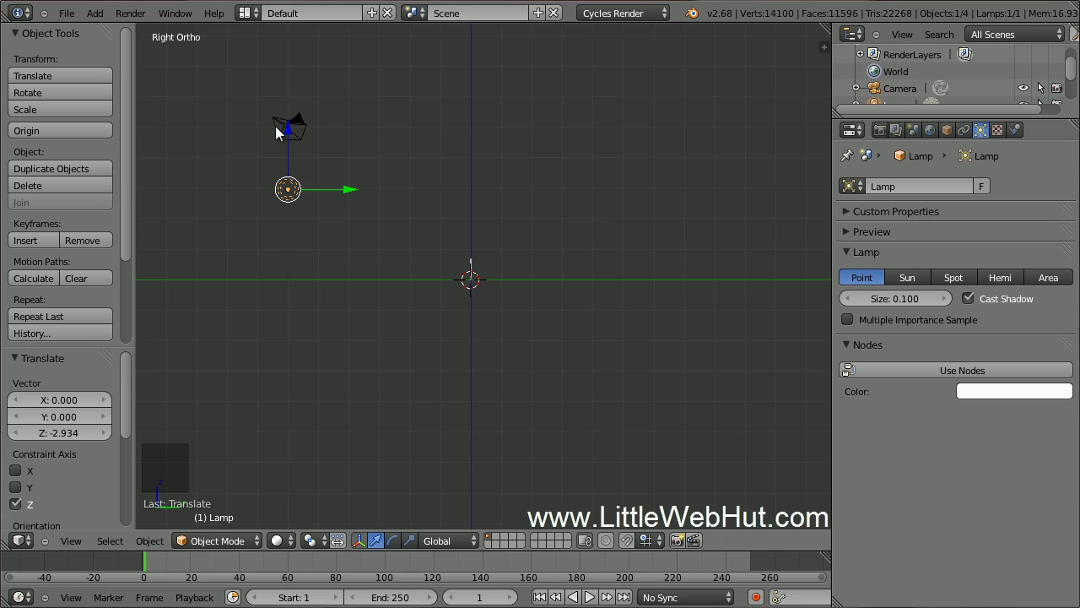
pyautogui.press('KP_1')
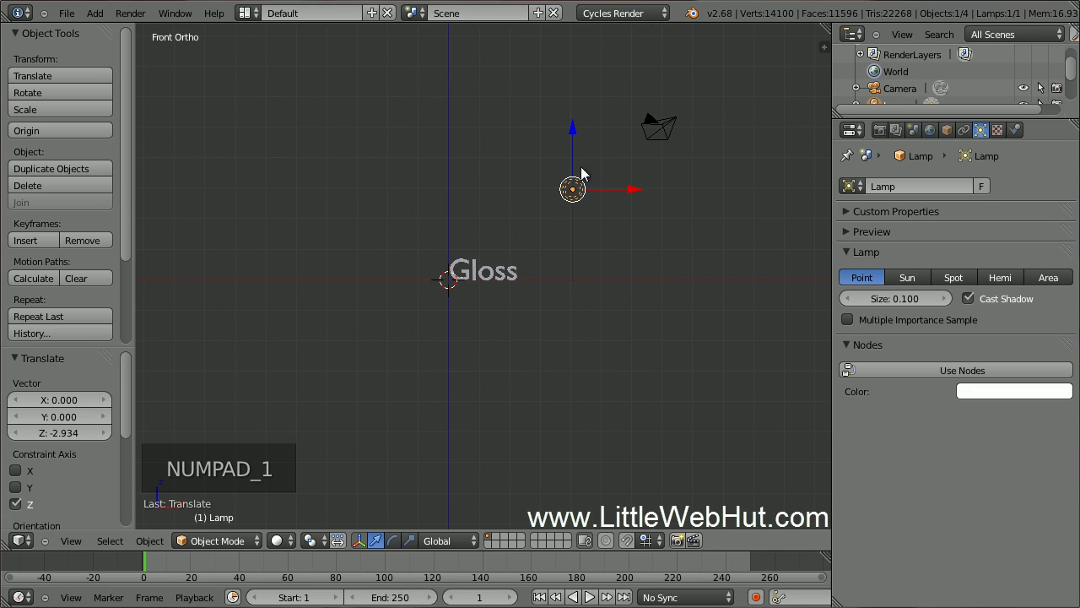
pyautogui.moveTo(634, 189); pyautogui.dragTo(547, 202)
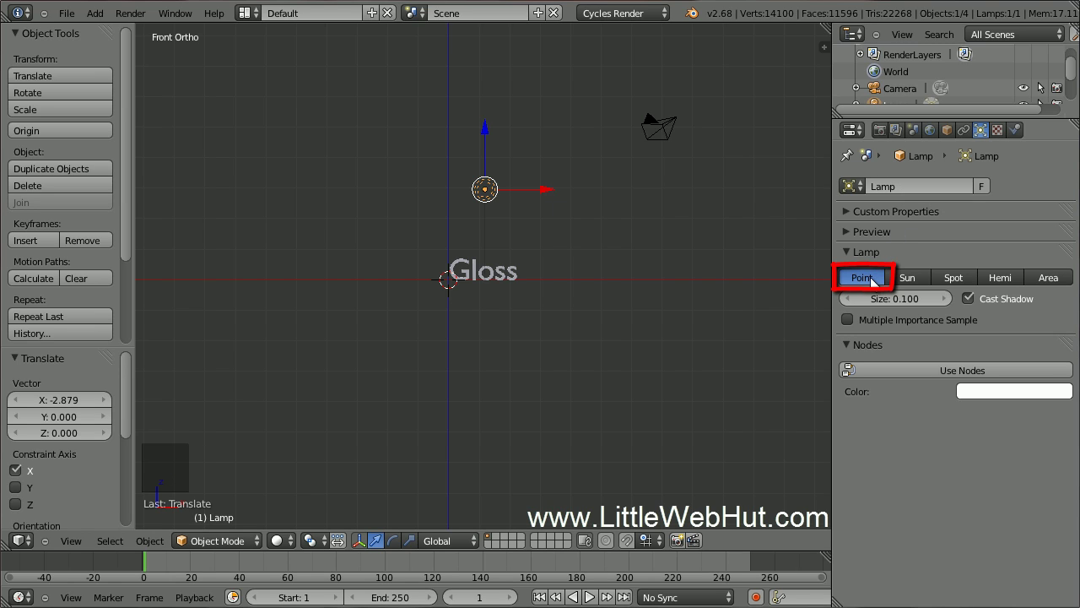
# Set the lamp size to 3 and, with nodes enabled, its emission strength to 3000
pyautogui.click(896, 302)
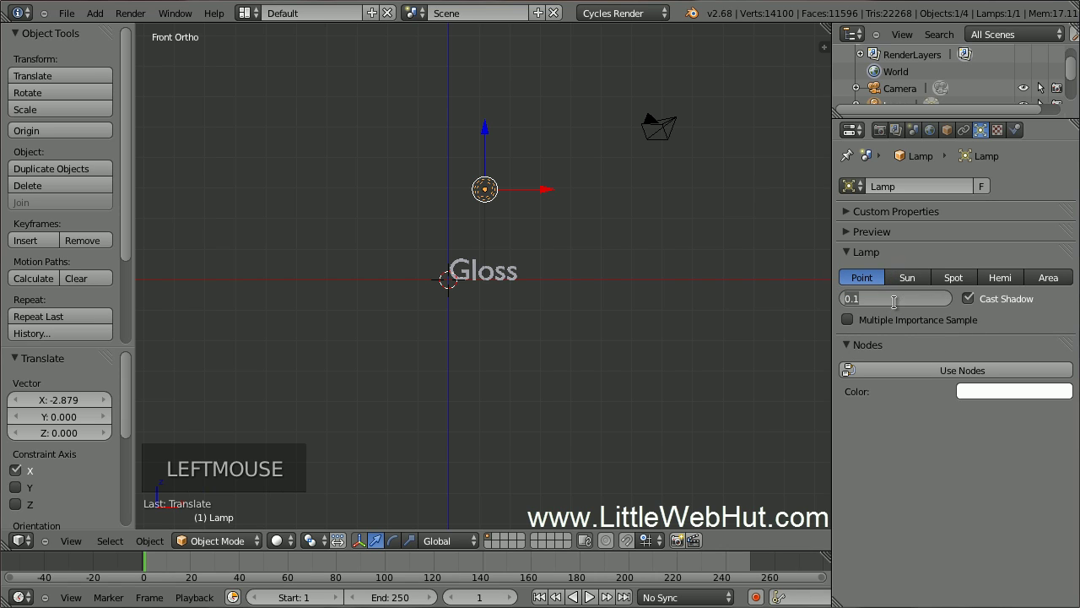
pyautogui.write('3')
pyautogui.press('Return')
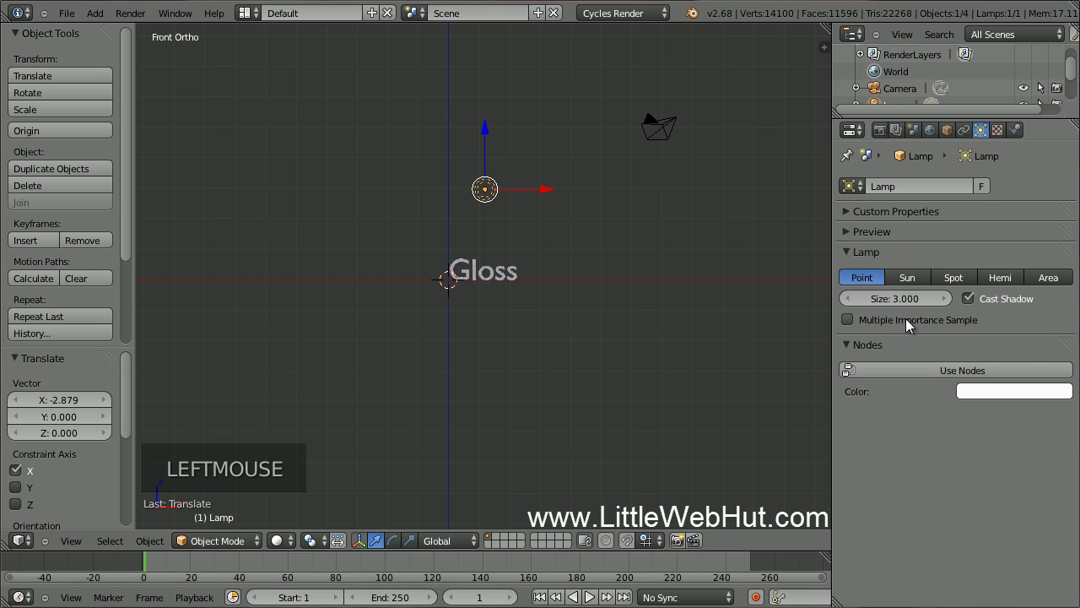
pyautogui.click(949, 368)
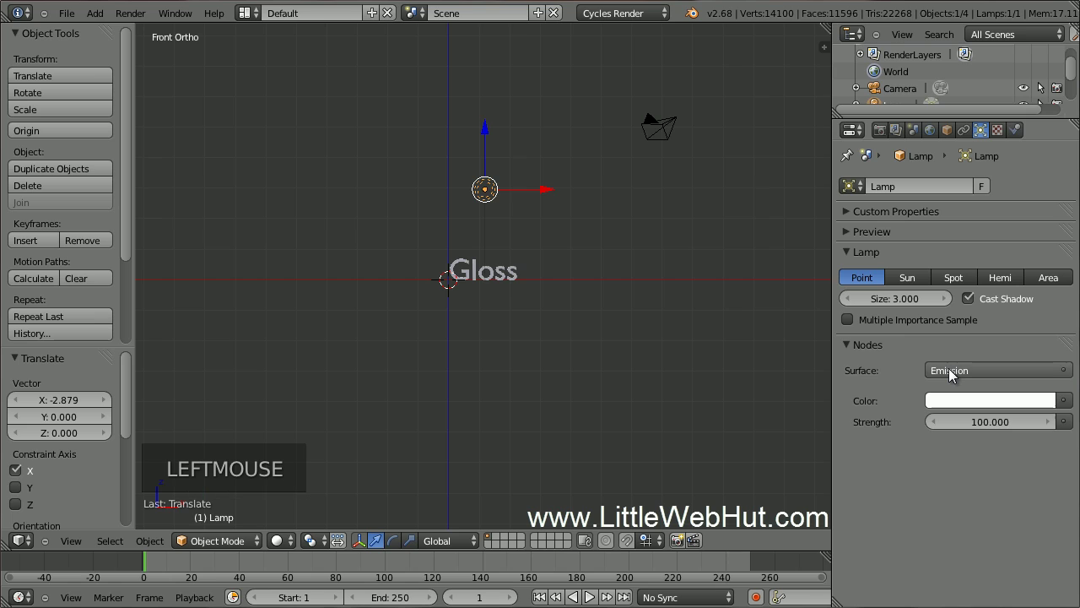
pyautogui.click(982, 421)
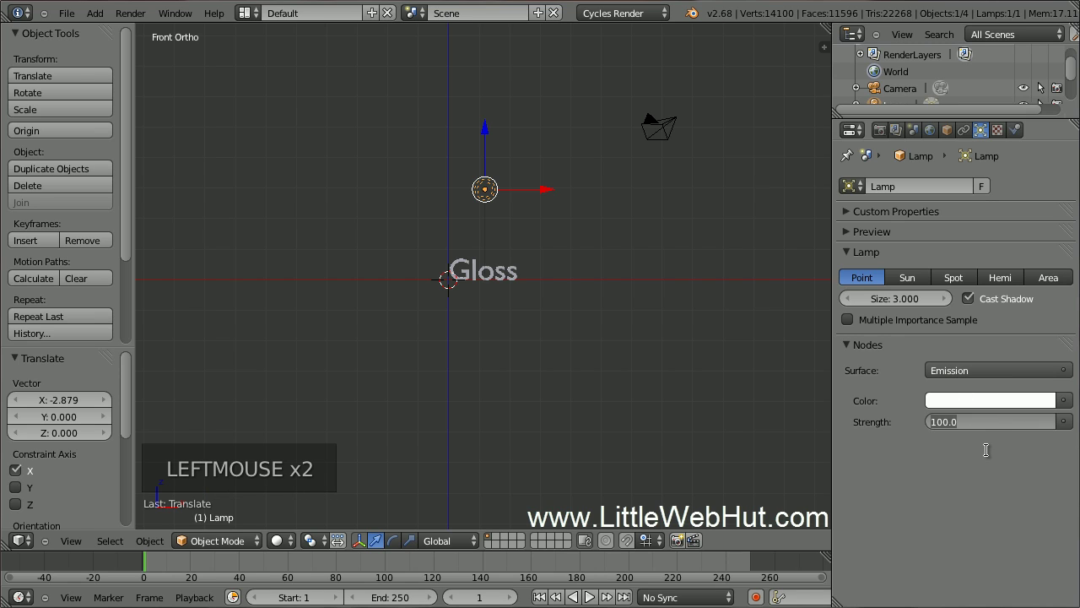
pyautogui.write('300')
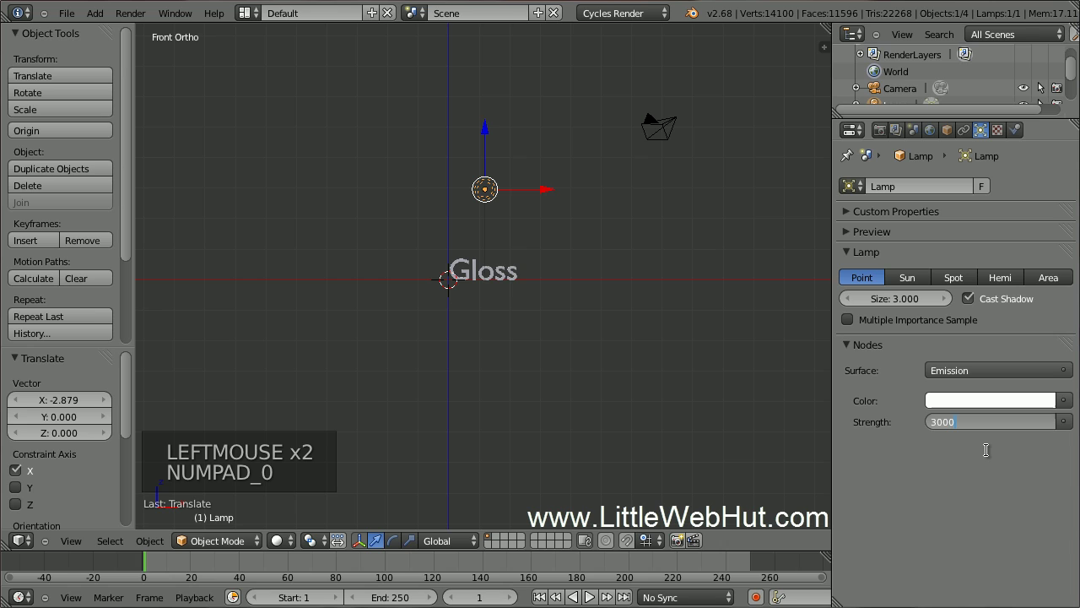
pyautogui.press('Return')
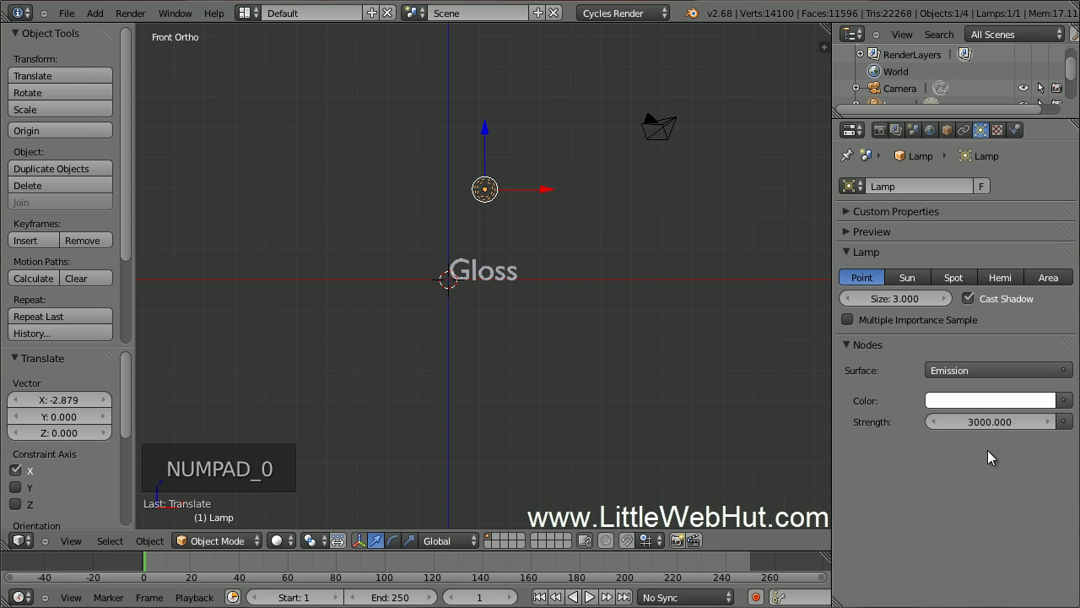
# Add a plane and rotate it 90° about X to stand upright
pyautogui.scroll(5, 562, 325)
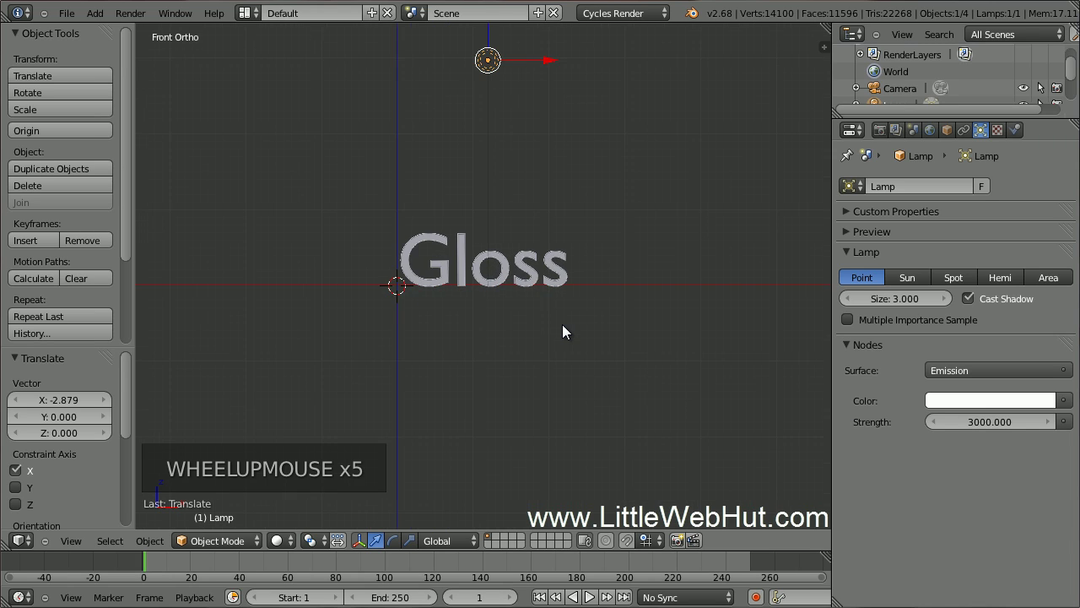
pyautogui.scroll(6, 563, 325)
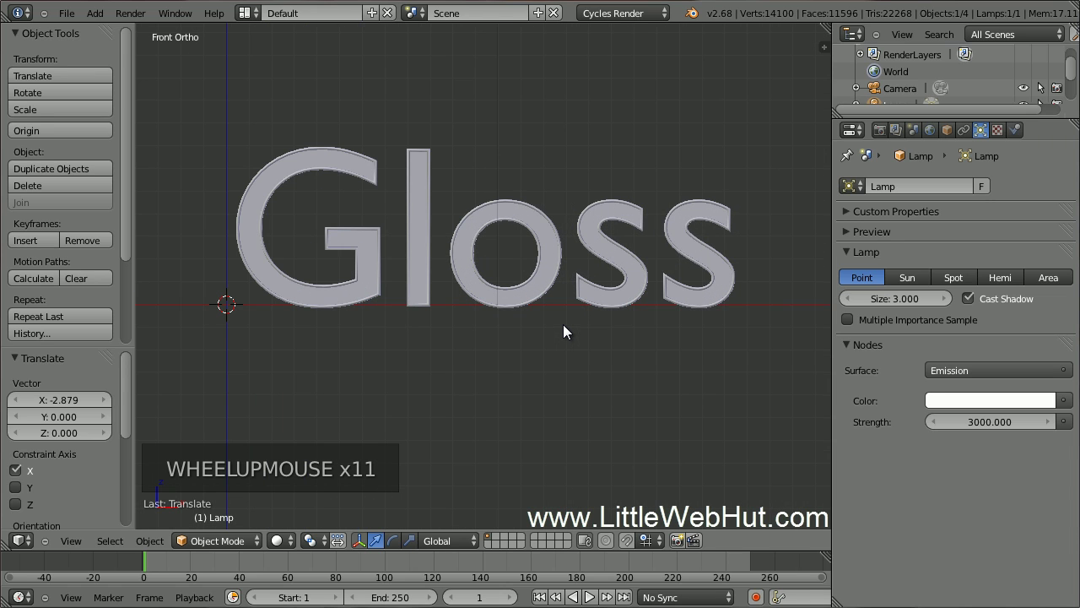
pyautogui.hotkey('shift', 'a')
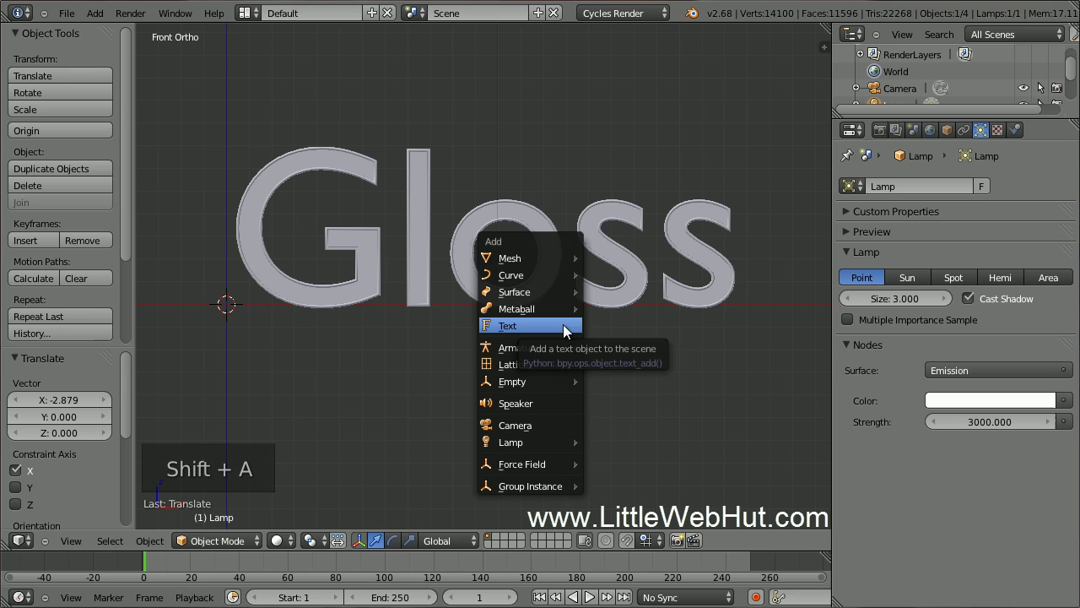
pyautogui.moveTo(546, 259)
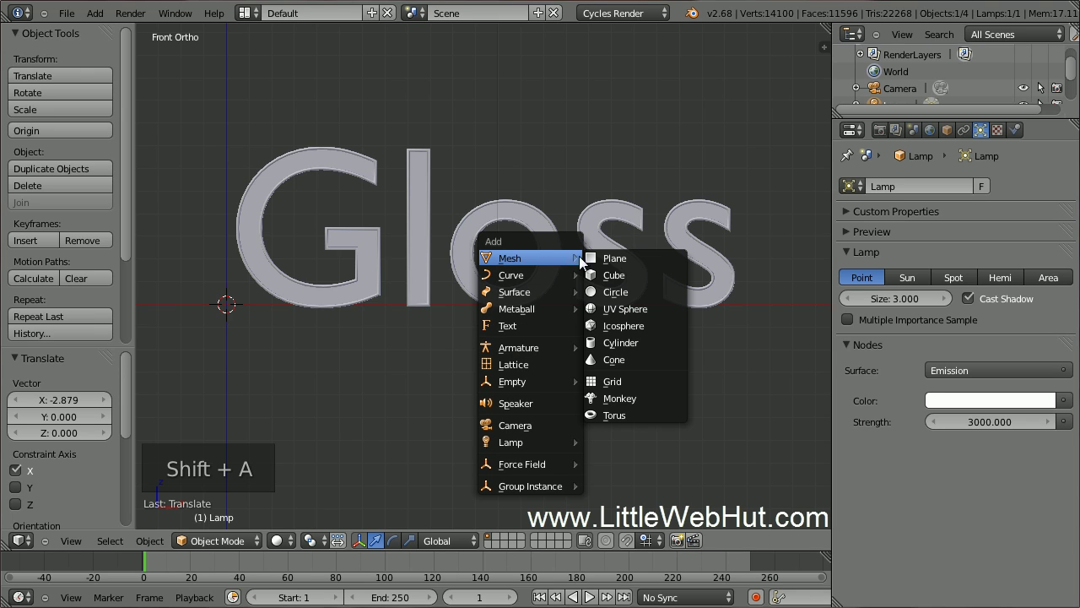
pyautogui.click(644, 256)
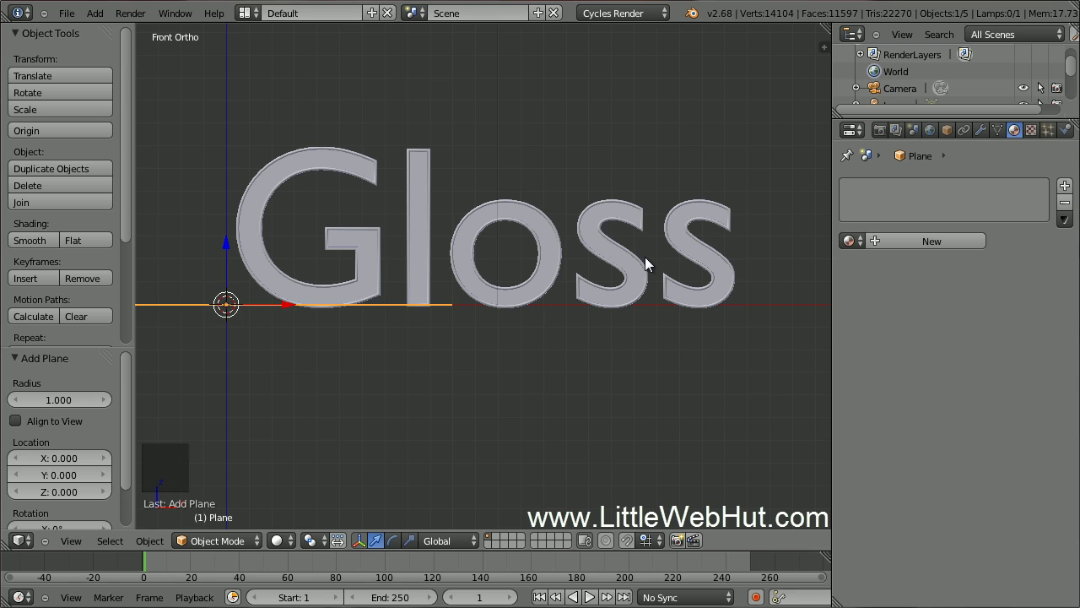
pyautogui.press('r')
pyautogui.write('x')
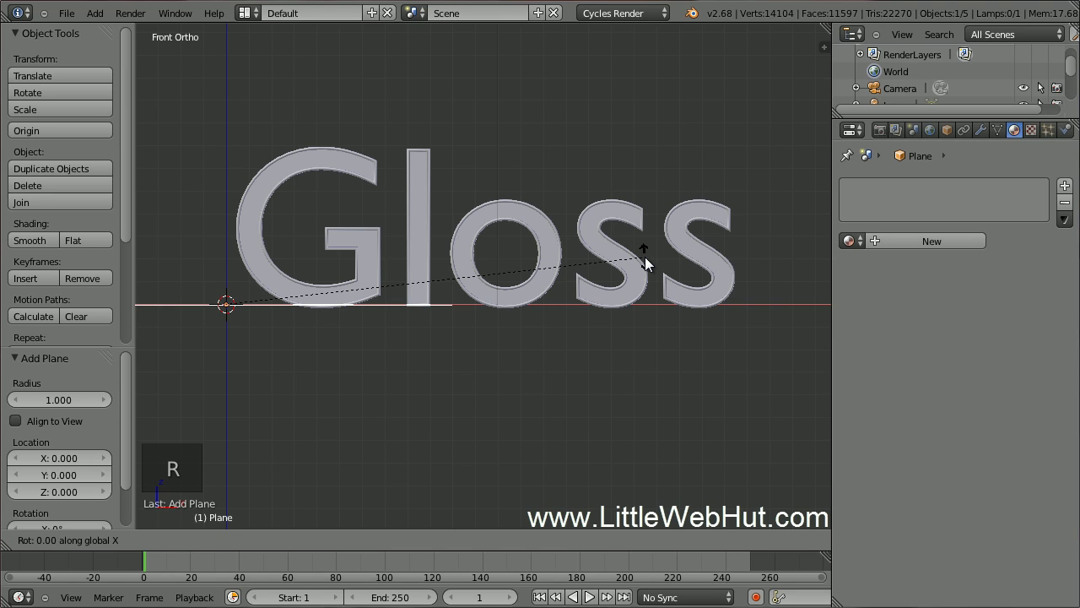
pyautogui.write('90')
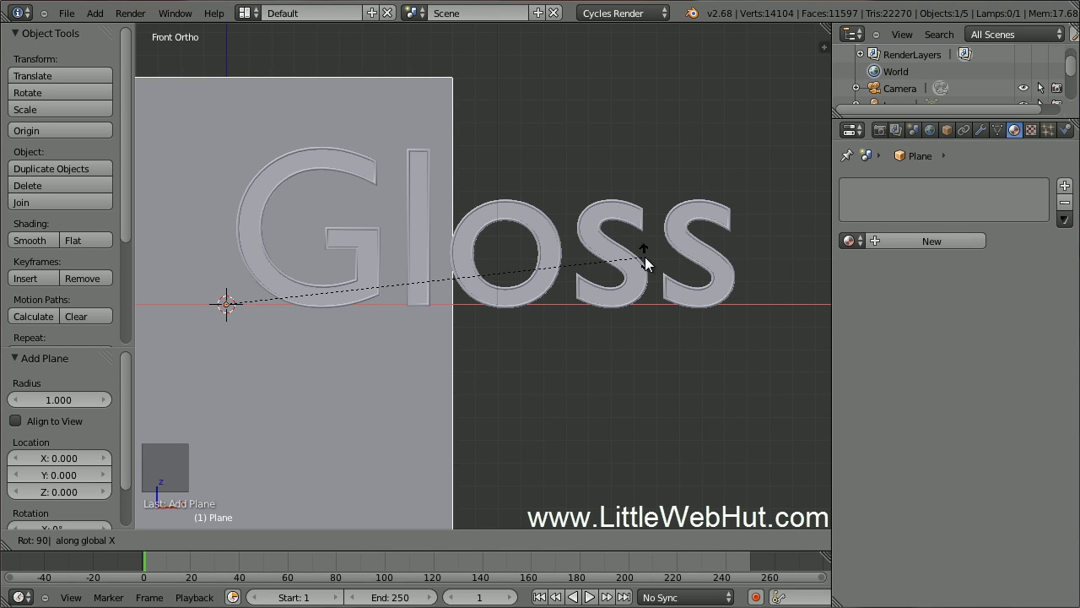
pyautogui.press('Return')
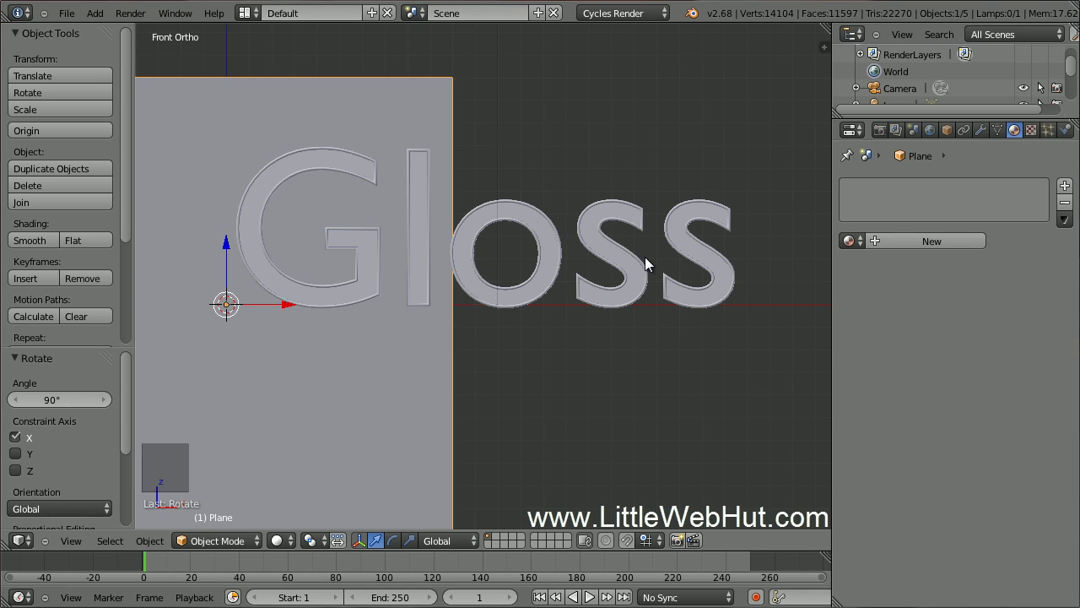
# Move the plane 0.037 behind the Gloss text and scale it up 100 times
pyautogui.press('KP_3')
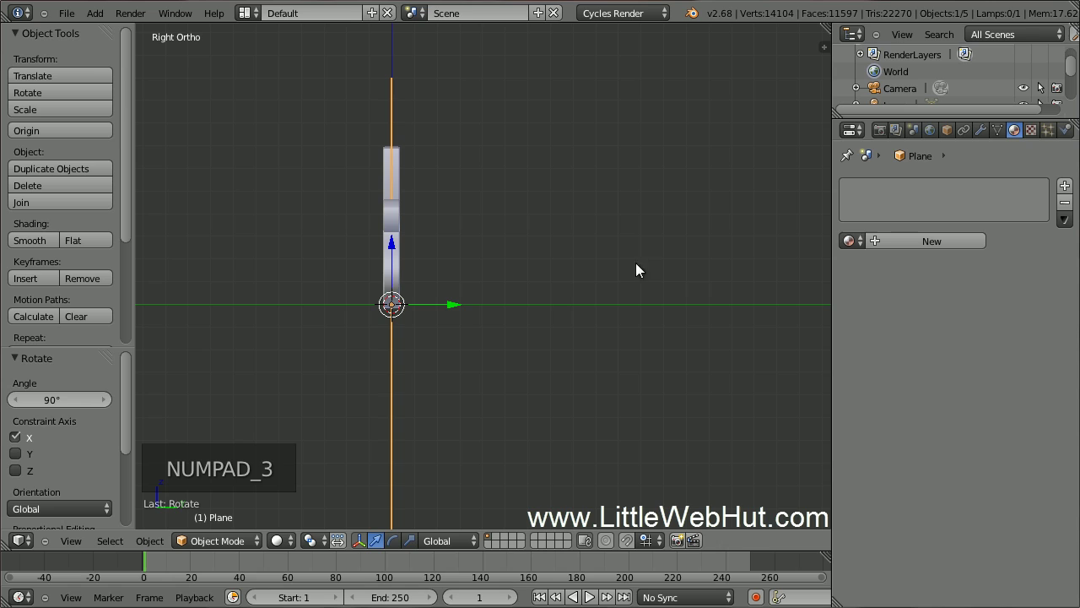
pyautogui.moveTo(455, 301); pyautogui.dragTo(461, 303)
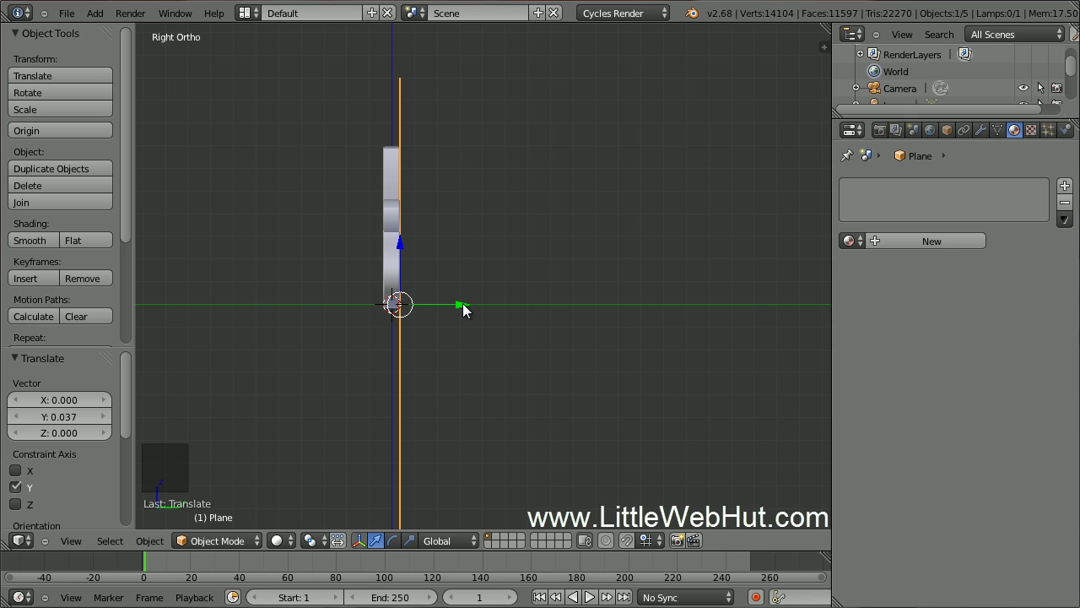
pyautogui.moveTo(459, 311); pyautogui.dragTo(548, 343, button='middle')
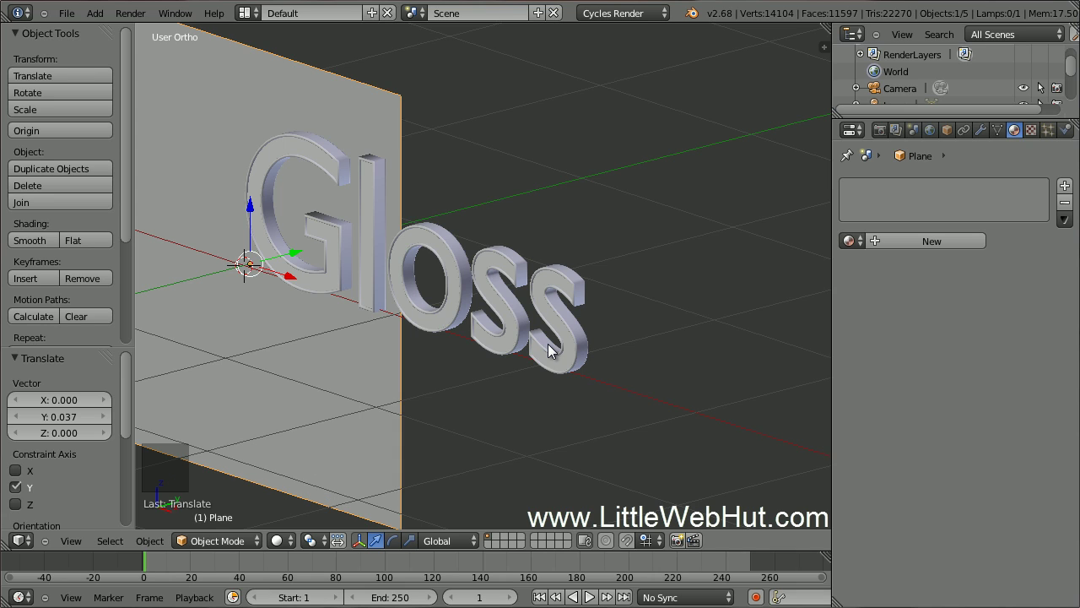
pyautogui.write('s')
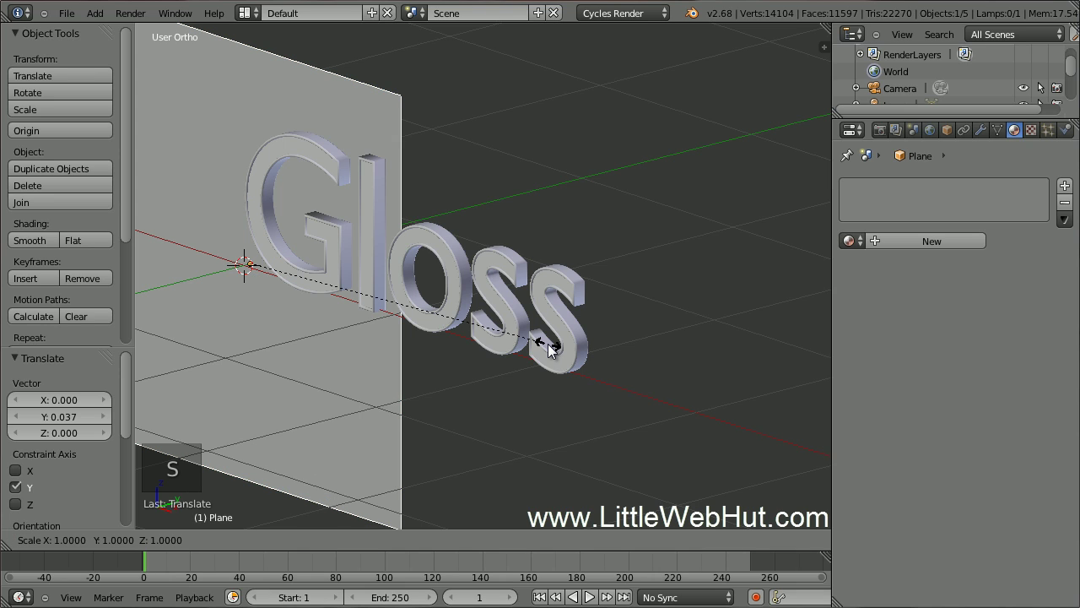
pyautogui.write('100')
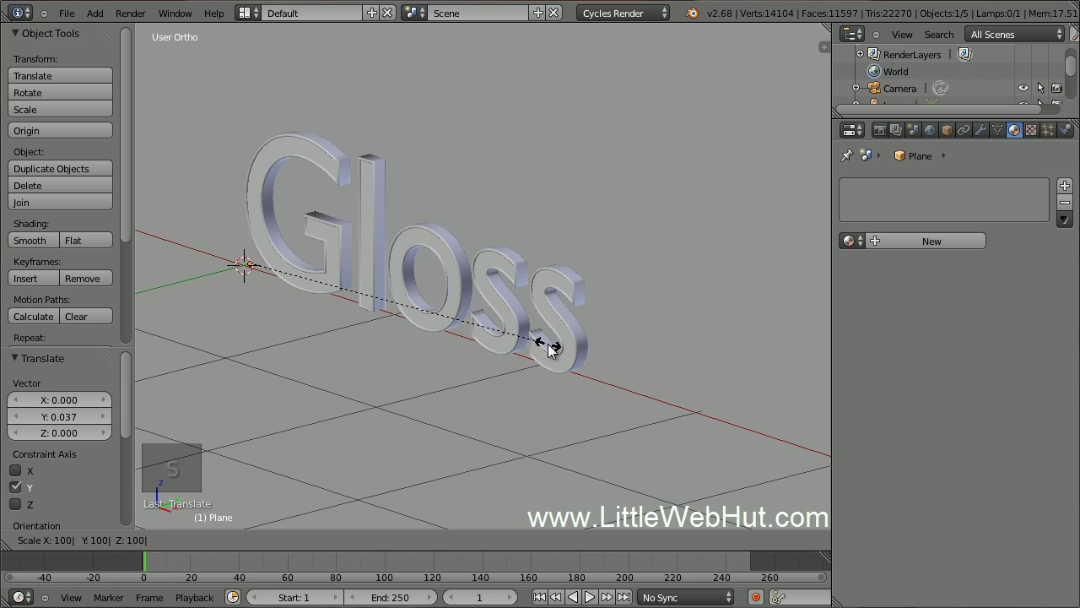
pyautogui.press('Return')
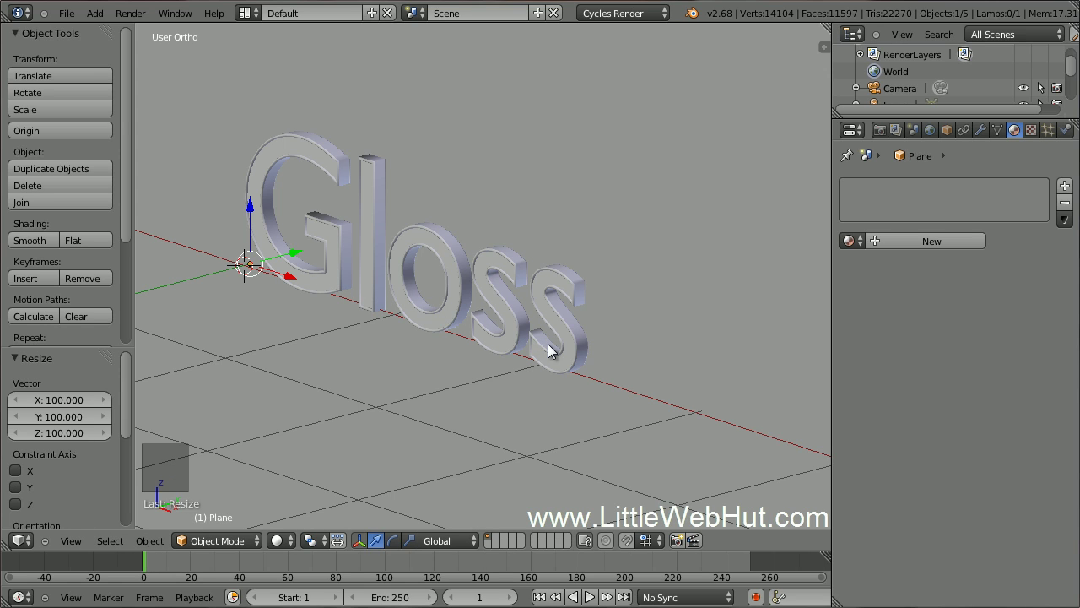
# Add a second plane, Plane.001, and lower it 0.019 beneath the Gloss text
pyautogui.hotkey('shift', 'a')
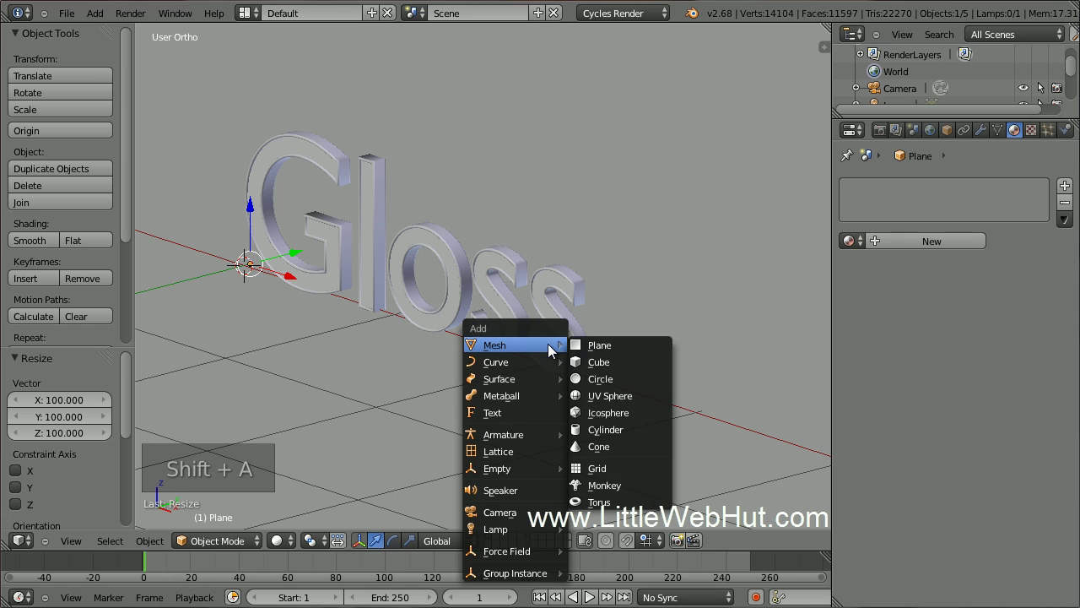
pyautogui.click(644, 345)
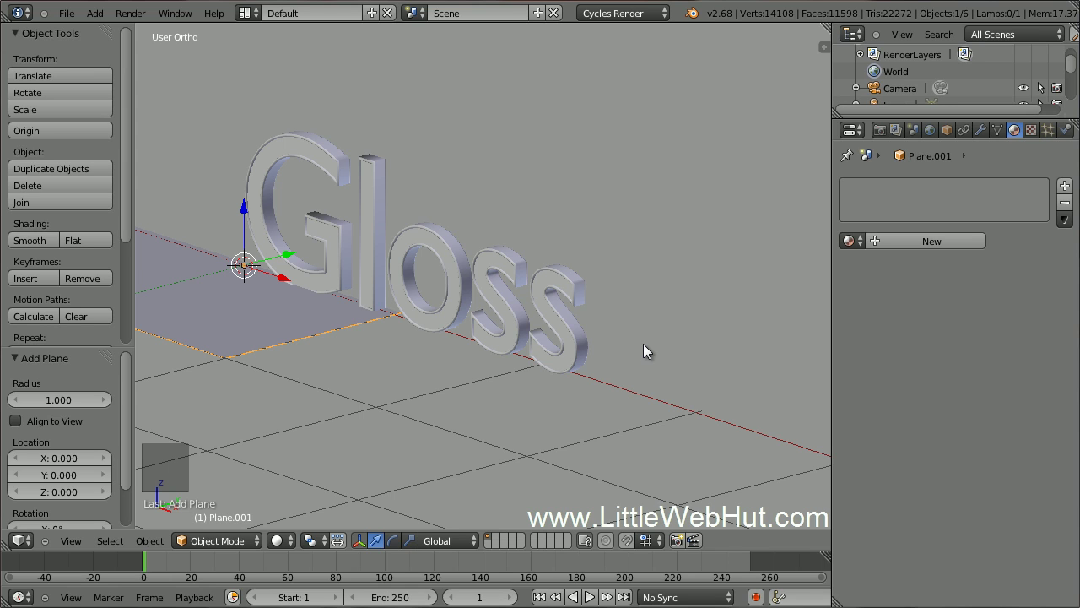
pyautogui.press('KP_1')
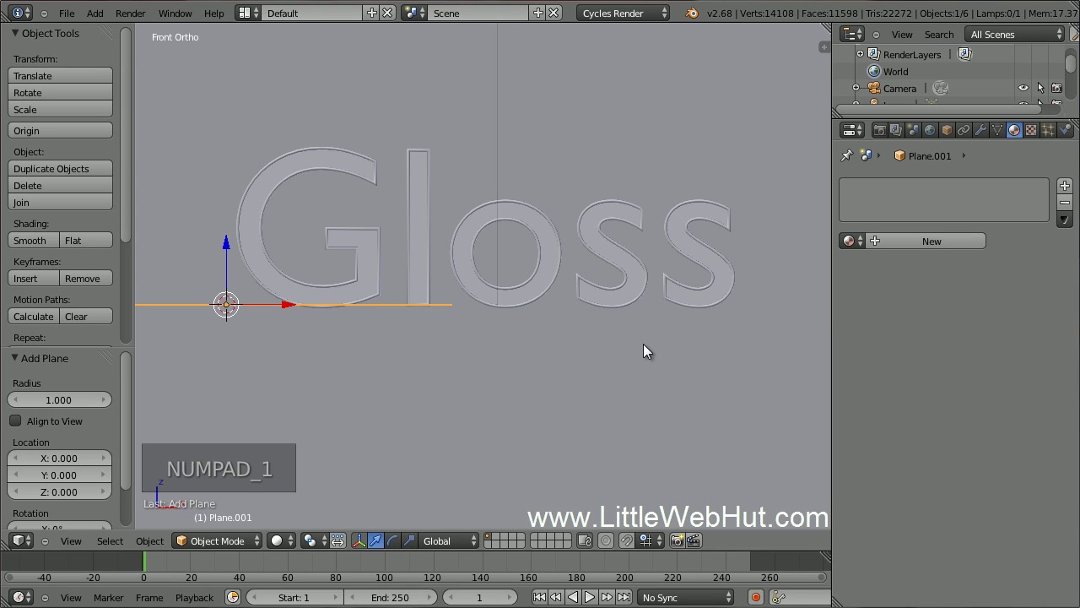
pyautogui.moveTo(226, 242); pyautogui.dragTo(226, 244)
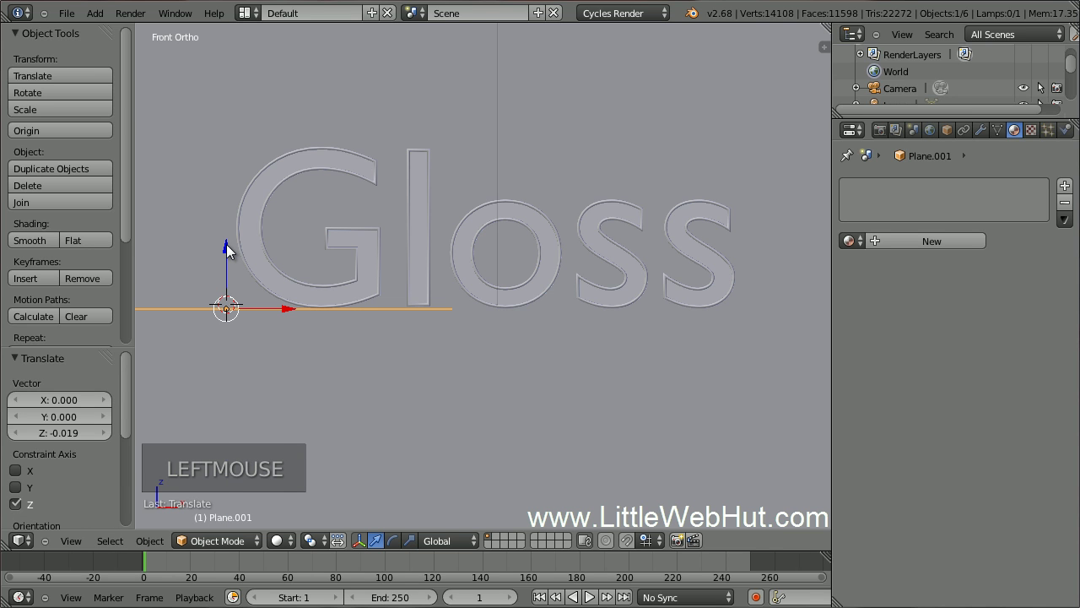
# Scale the floor plane up 100 times
pyautogui.moveTo(530, 348); pyautogui.dragTo(422, 373, button='middle')
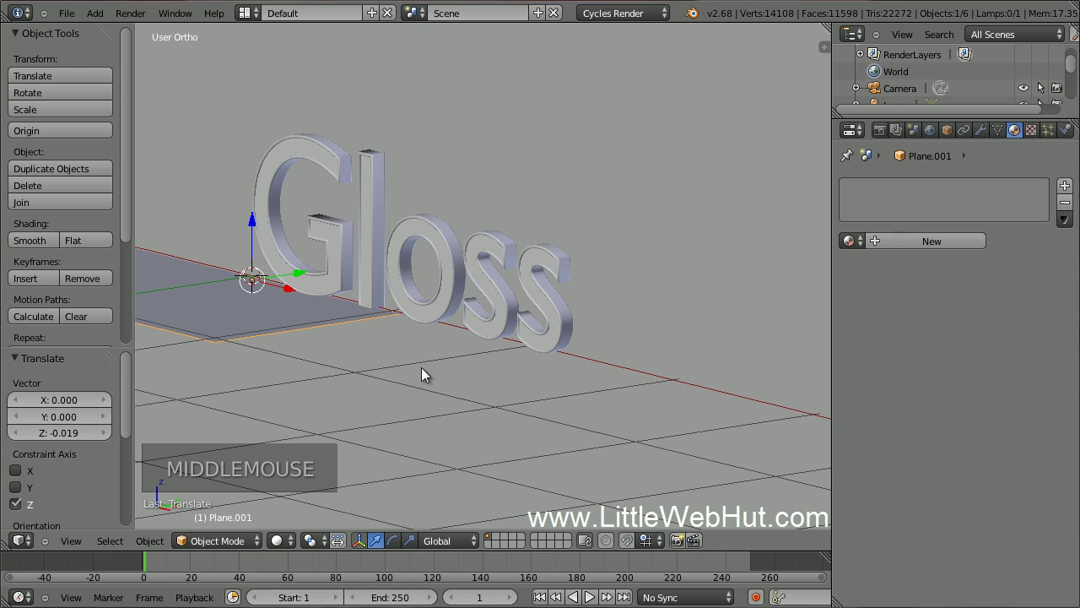
pyautogui.press('s')
pyautogui.press('s')
pyautogui.write('100')
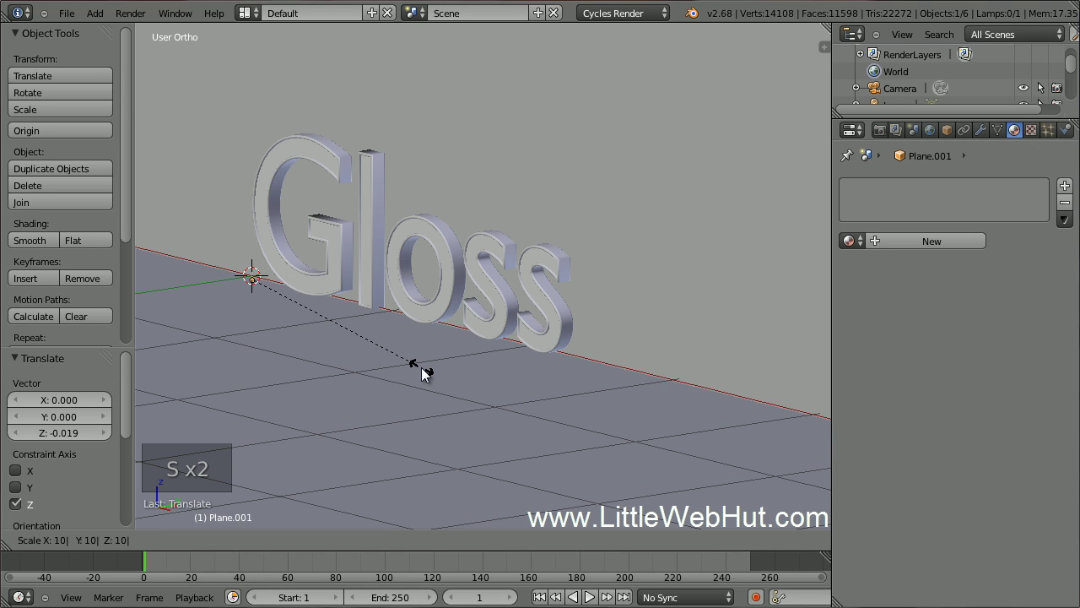
pyautogui.press('Return')
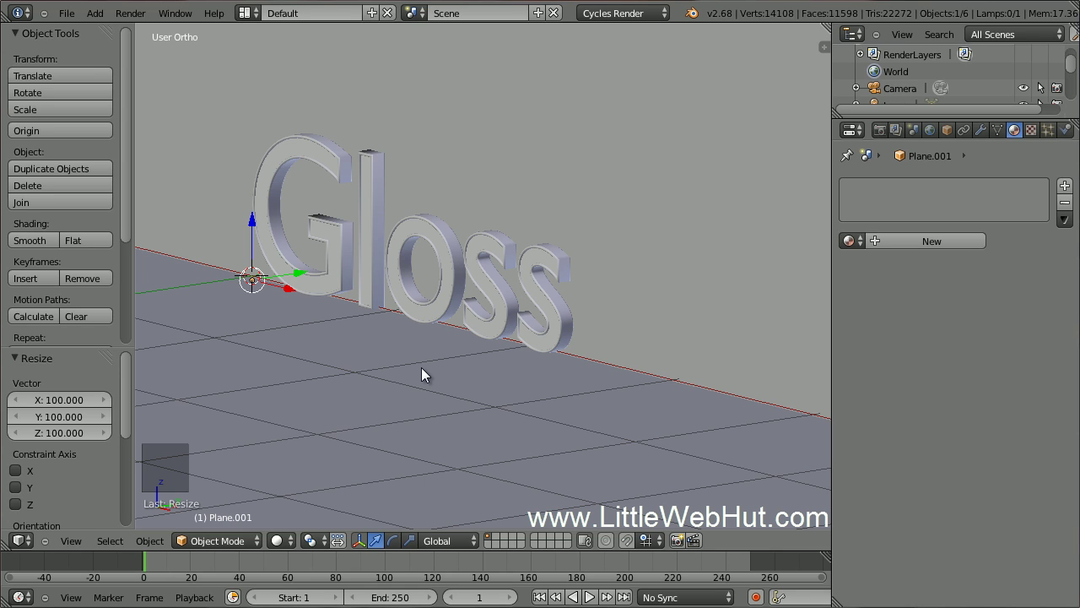
# Save the scene with Save As under the file name gloss.blend in C:\demo
pyautogui.click(67, 14)
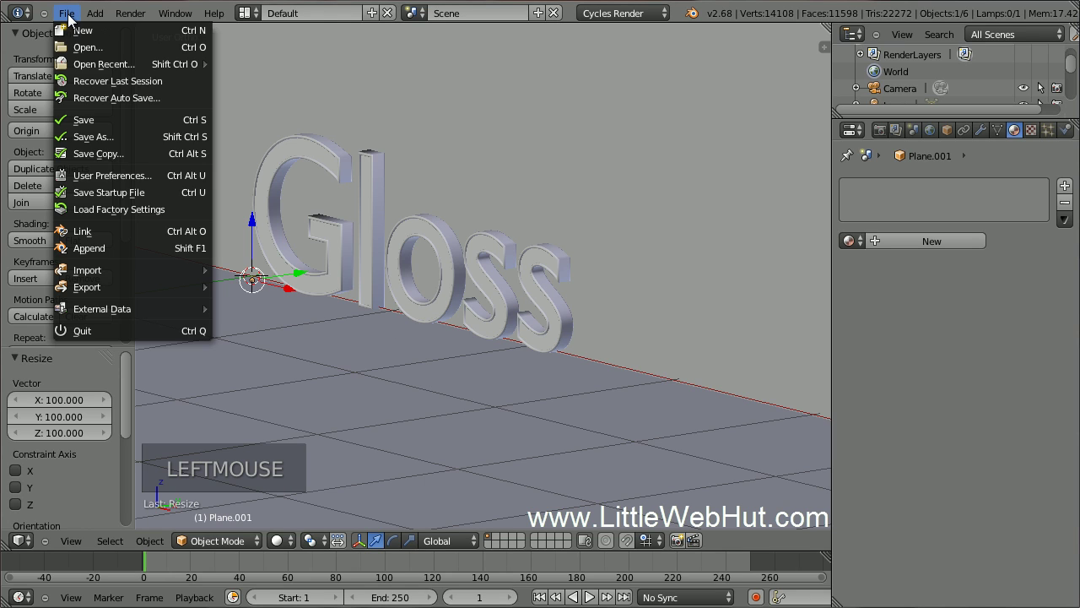
pyautogui.click(122, 136)
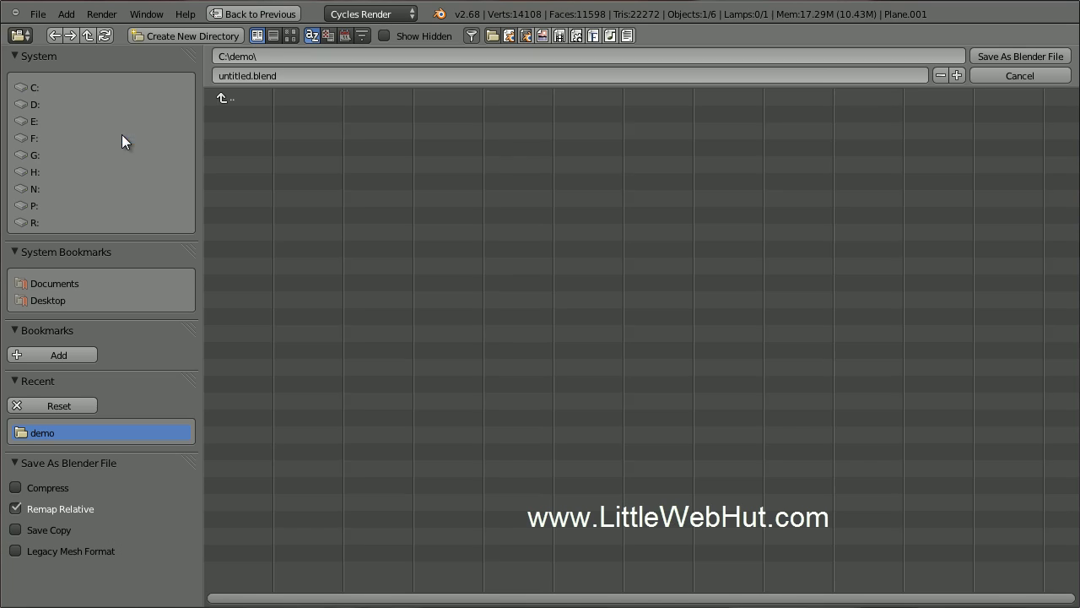
pyautogui.click(234, 76)
pyautogui.doubleClick(234, 76)
pyautogui.write('gloss')
pyautogui.press('Return')
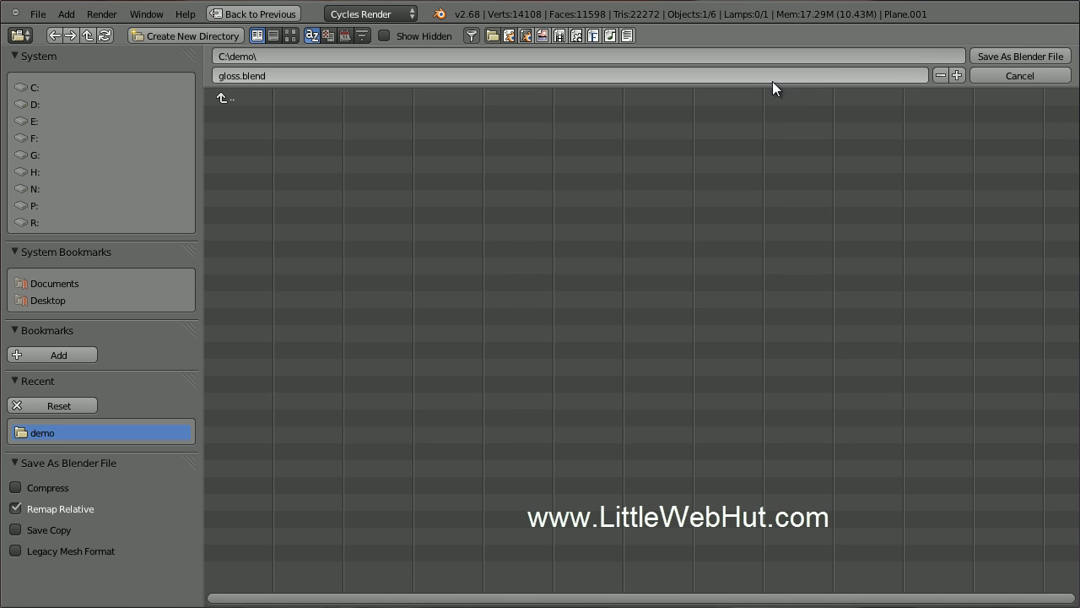
pyautogui.click(998, 56)
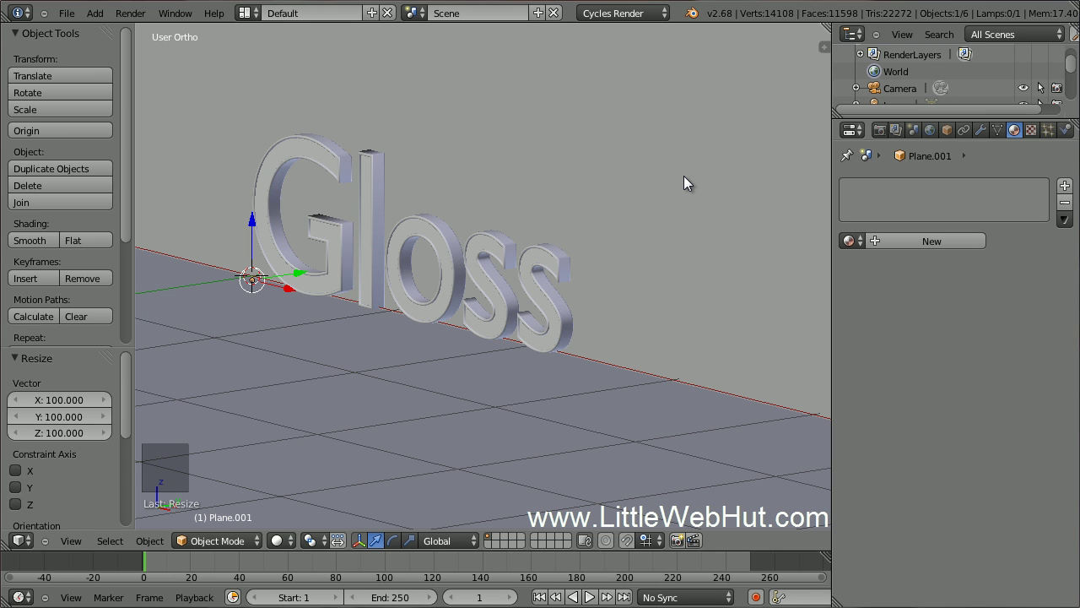
# Look through the scene camera and lock the camera to the viewport navigation
pyautogui.press('KP_0')
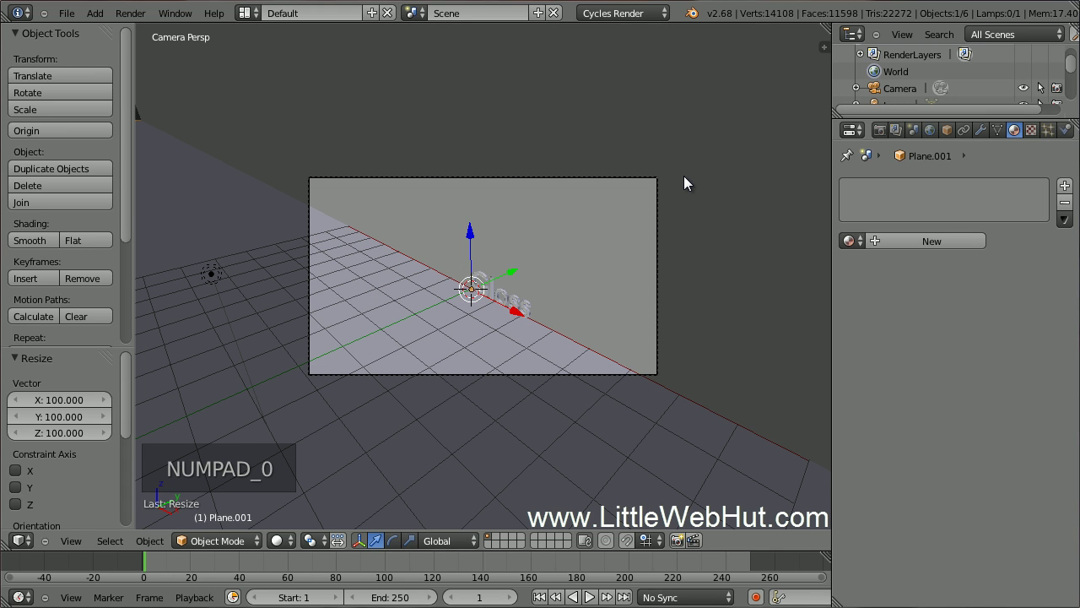
pyautogui.scroll(2, 685, 178)
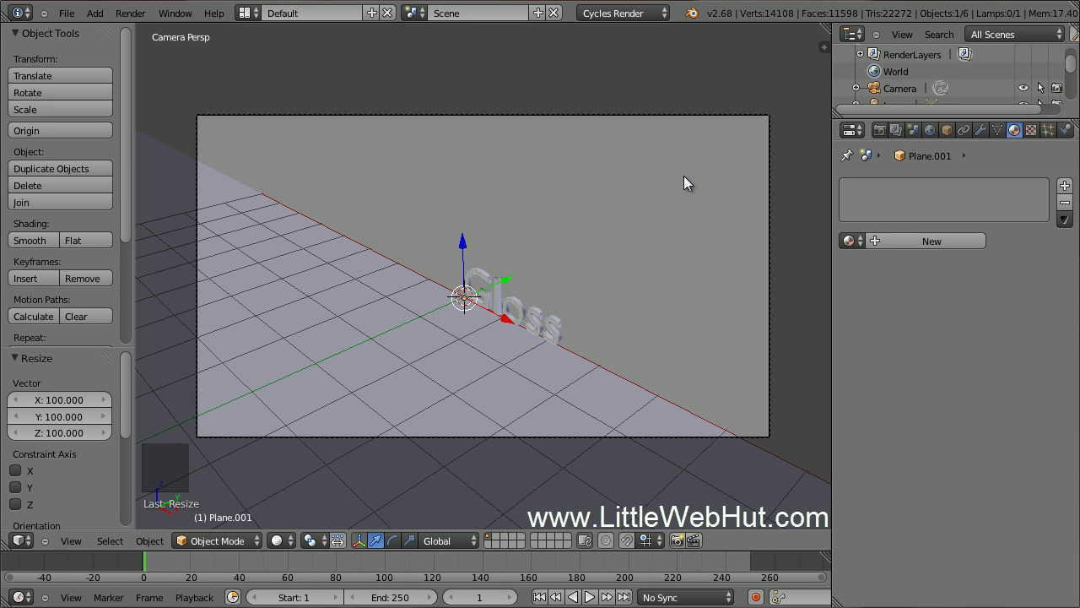
pyautogui.press('n')
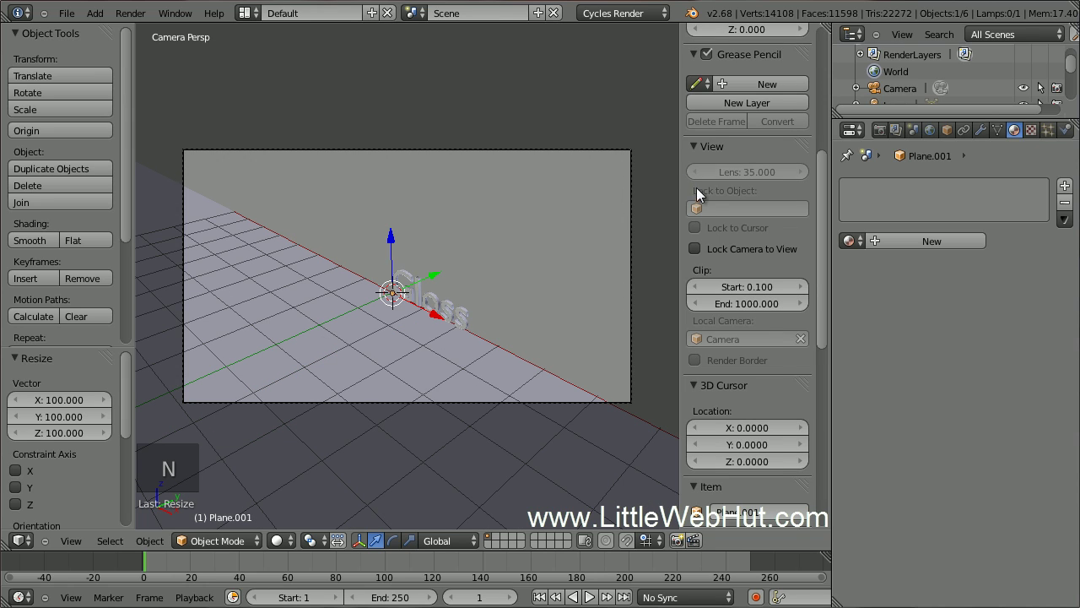
pyautogui.click(694, 250)
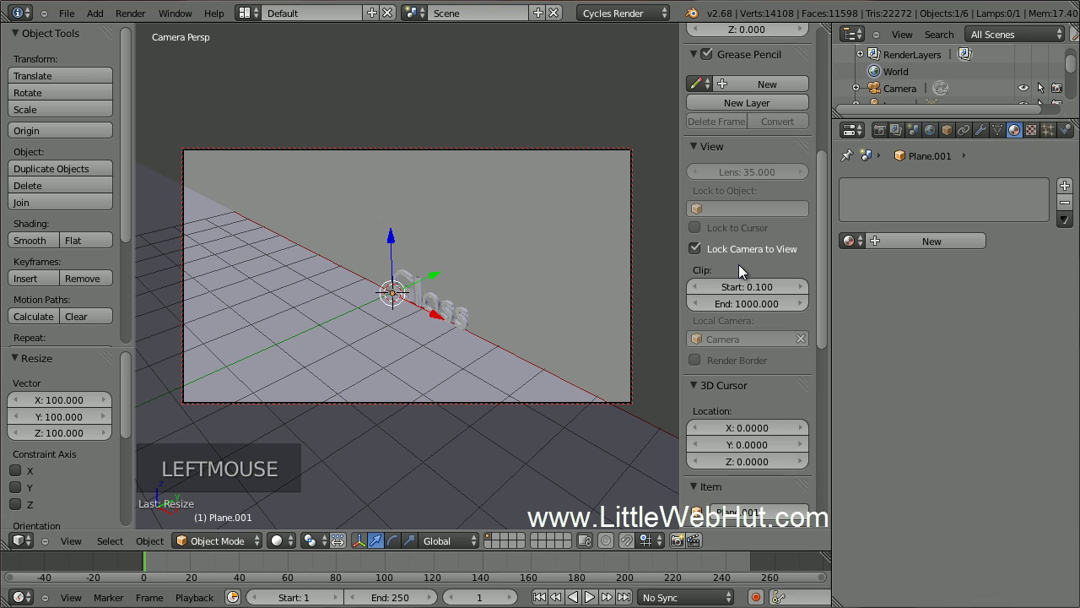
pyautogui.press('n')
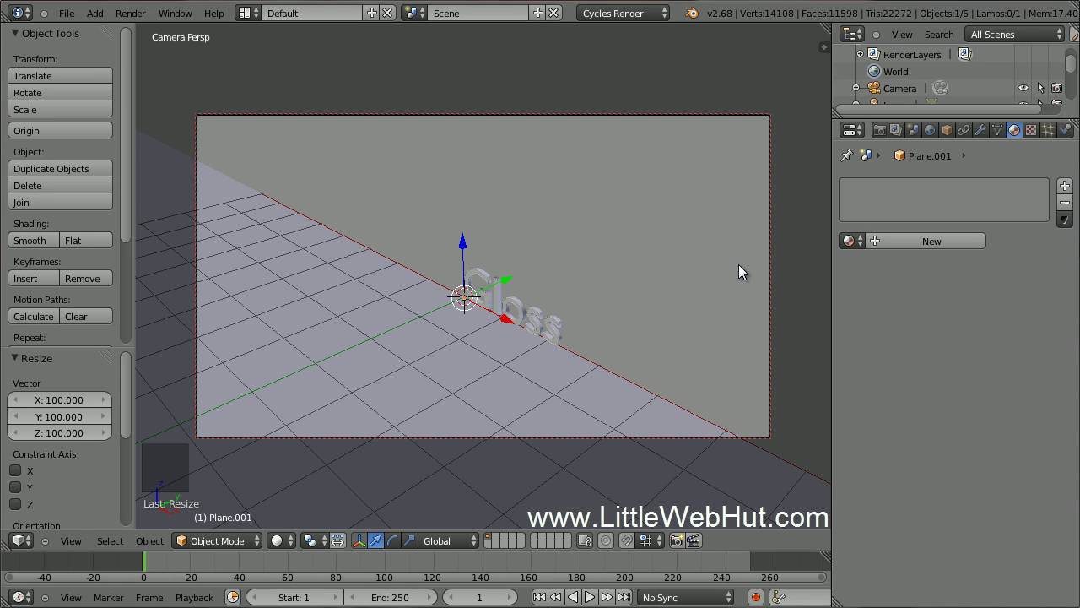
# Zoom the camera in closer and pan to centre the Gloss text in frame
pyautogui.scroll(5, 738, 272)
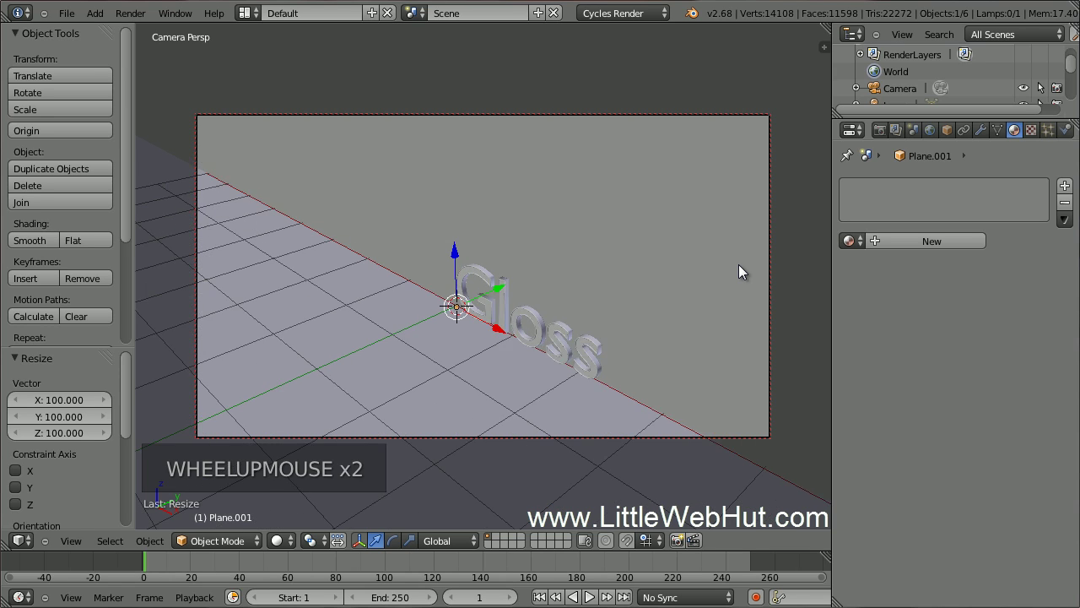
pyautogui.scroll(1, 739, 265)
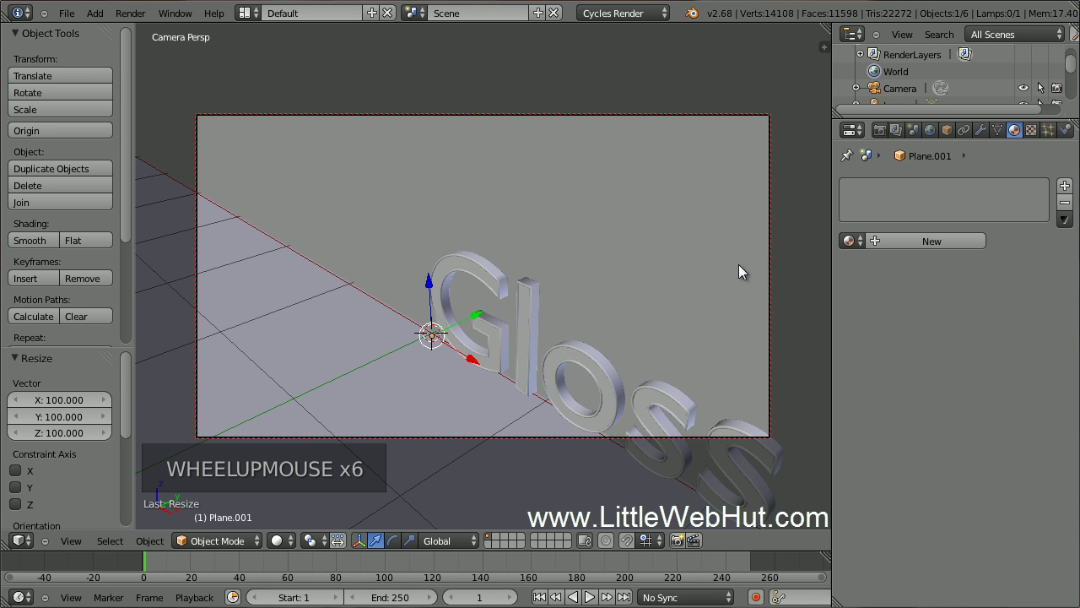
pyautogui.keyDown('shift'); pyautogui.moveTo(721, 272); pyautogui.dragTo(625, 166, button='middle'); pyautogui.keyUp('shift')
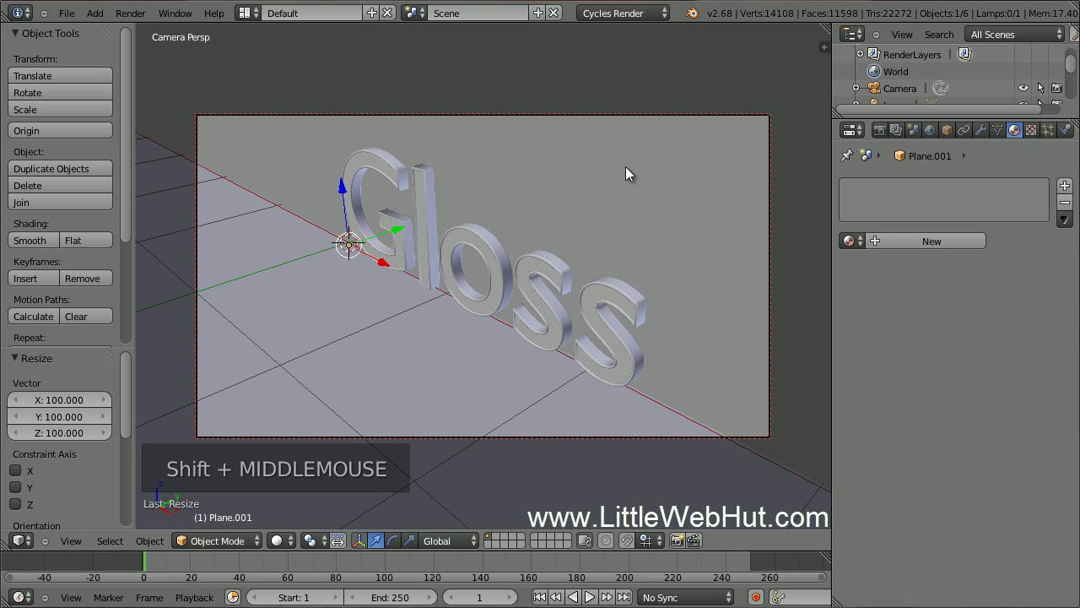
# Select the backdrop Plane and add a new default Diffuse material, Material.003
pyautogui.rightClick(683, 192)
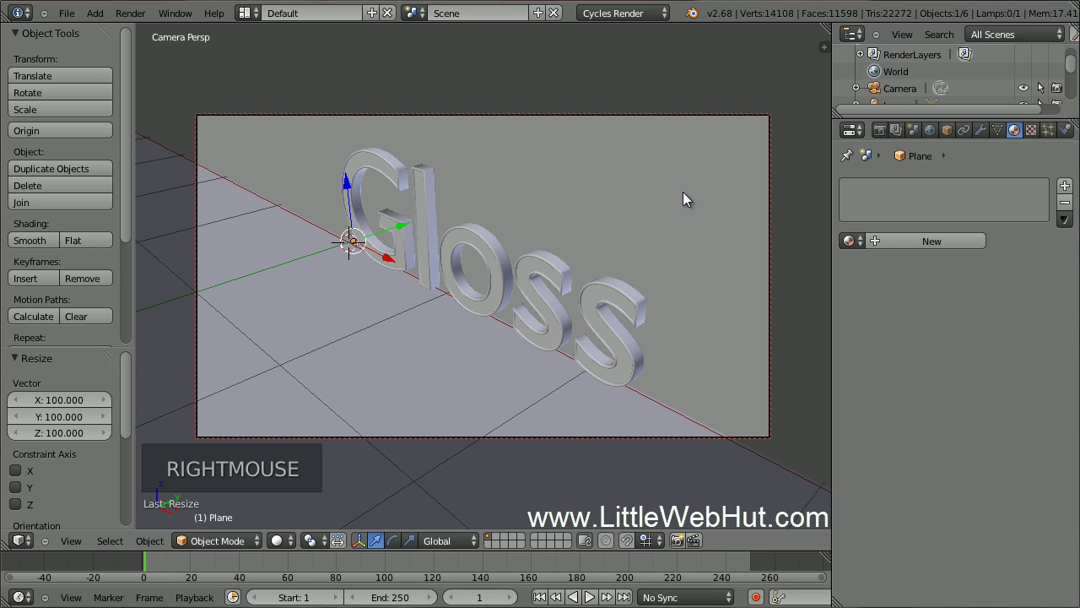
pyautogui.click(1015, 133)
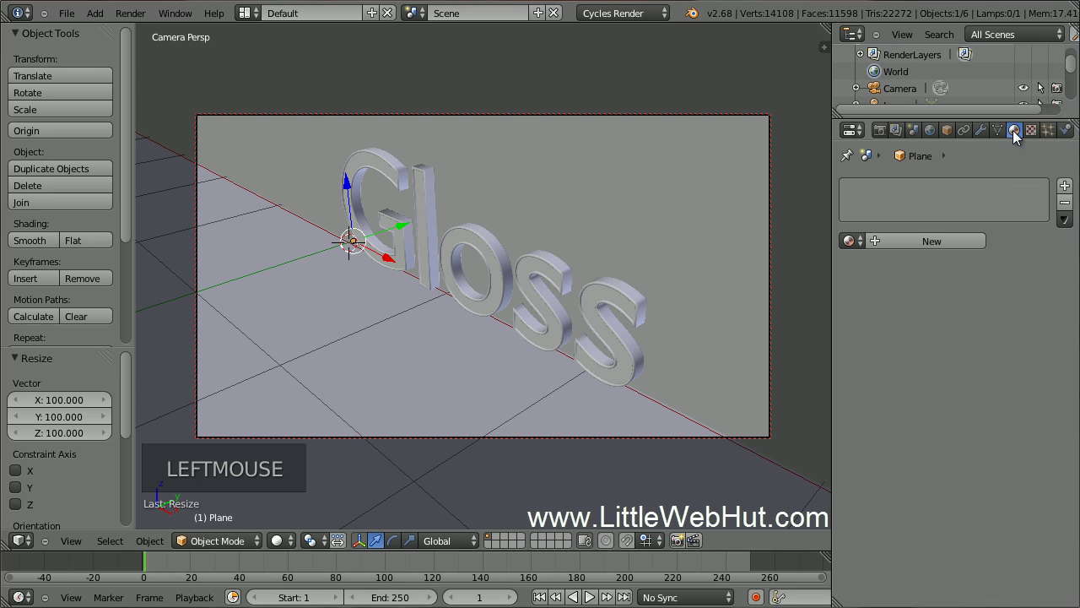
pyautogui.click(910, 241)
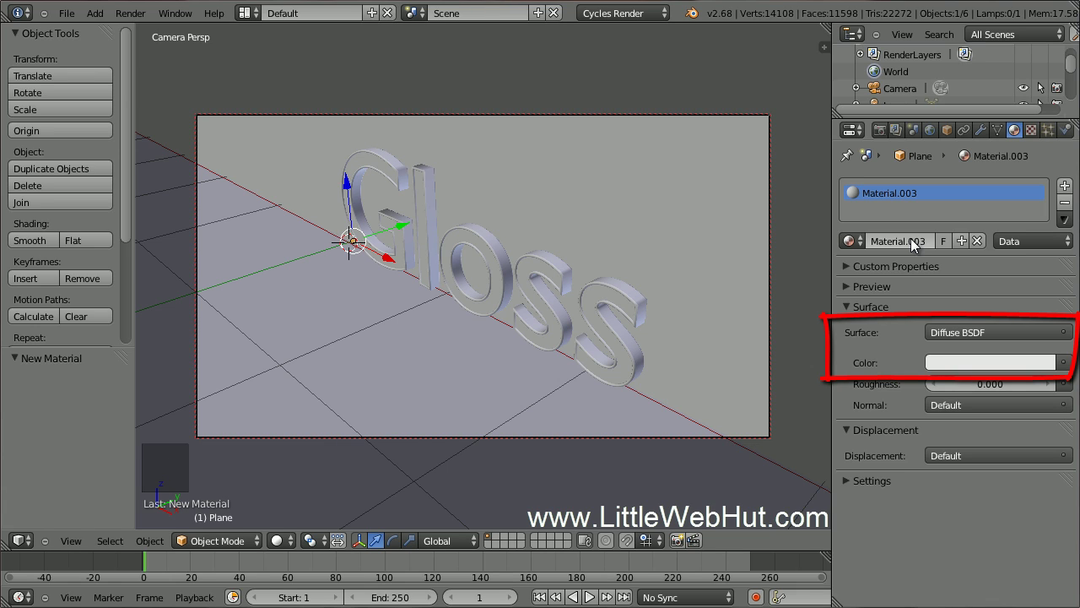
# Create Material.004 on Plane.001 as a Mix Shader of Diffuse BSDF and Glossy BSDF
pyautogui.rightClick(422, 367)
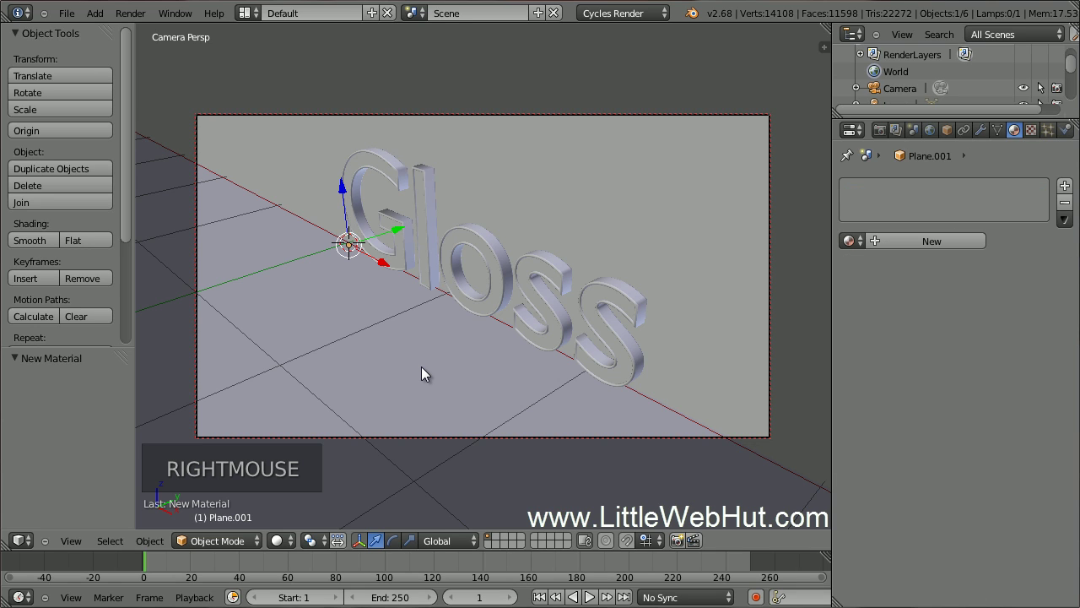
pyautogui.click(895, 241)
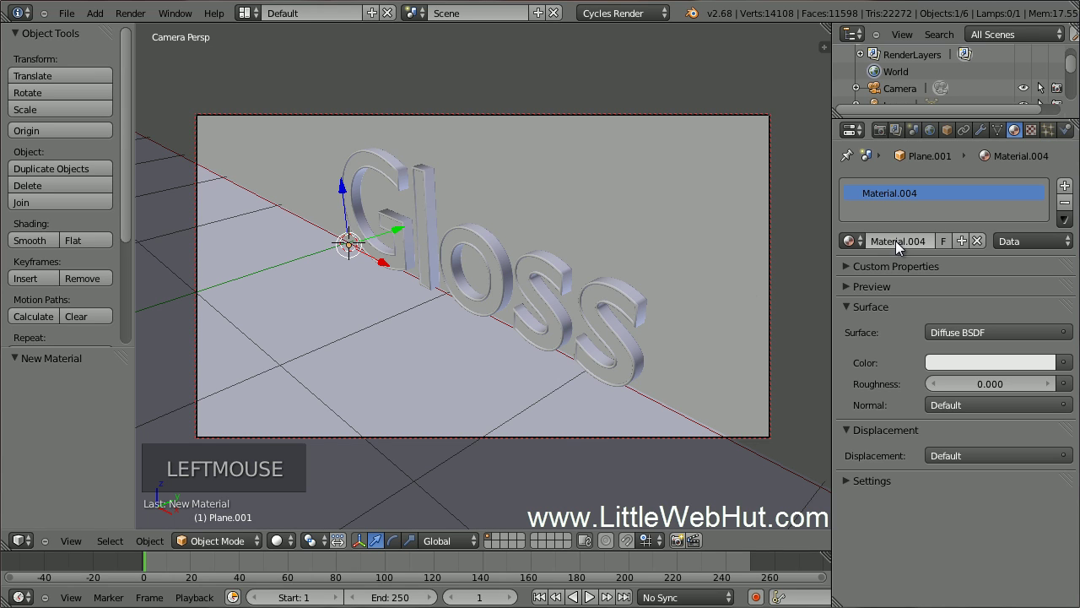
pyautogui.click(970, 333)
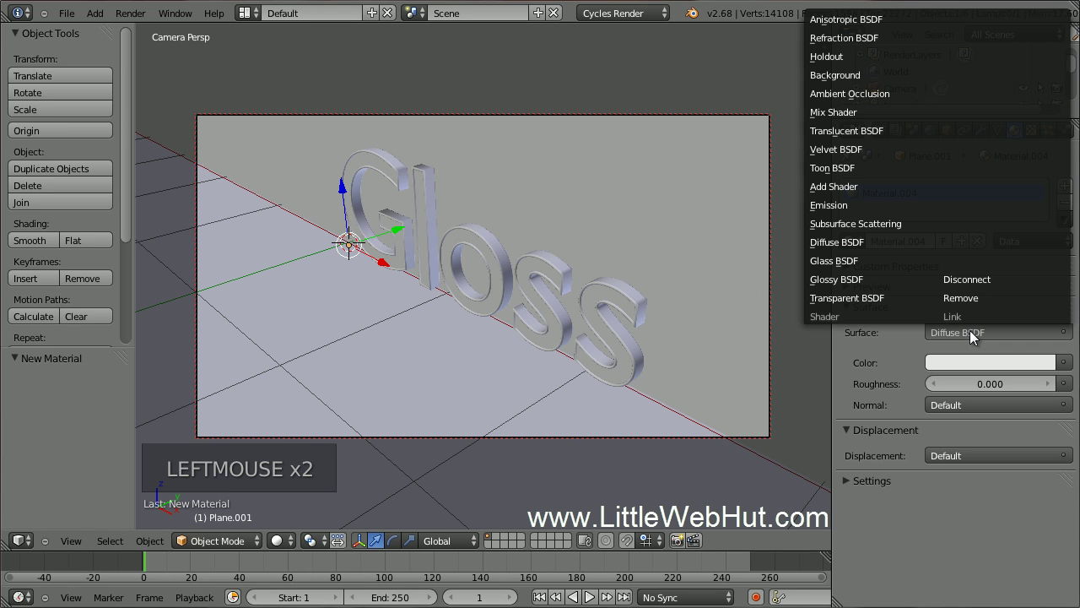
pyautogui.click(883, 112)
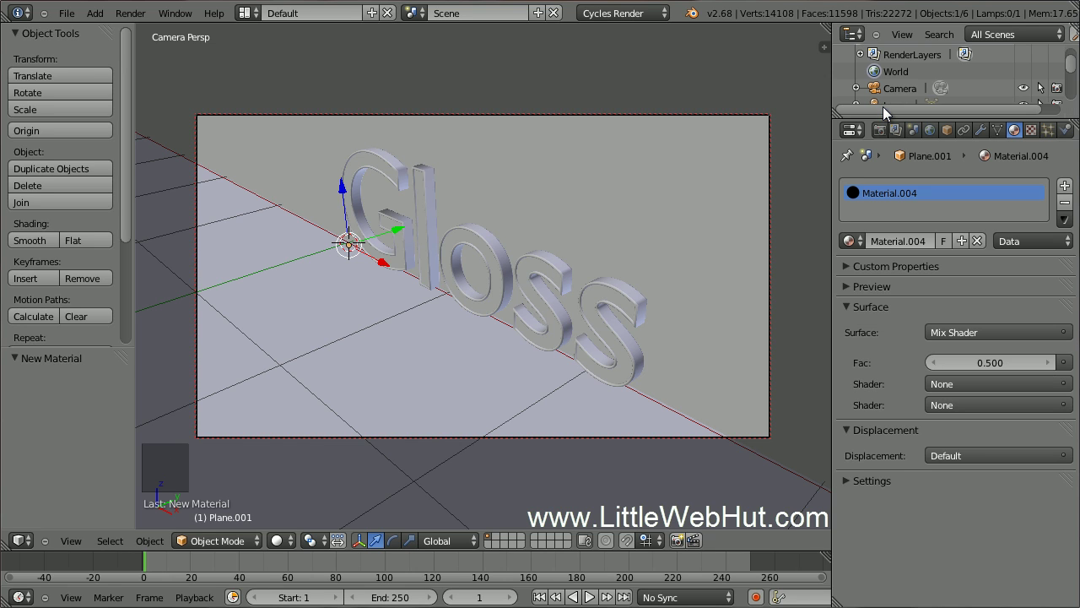
pyautogui.click(957, 384)
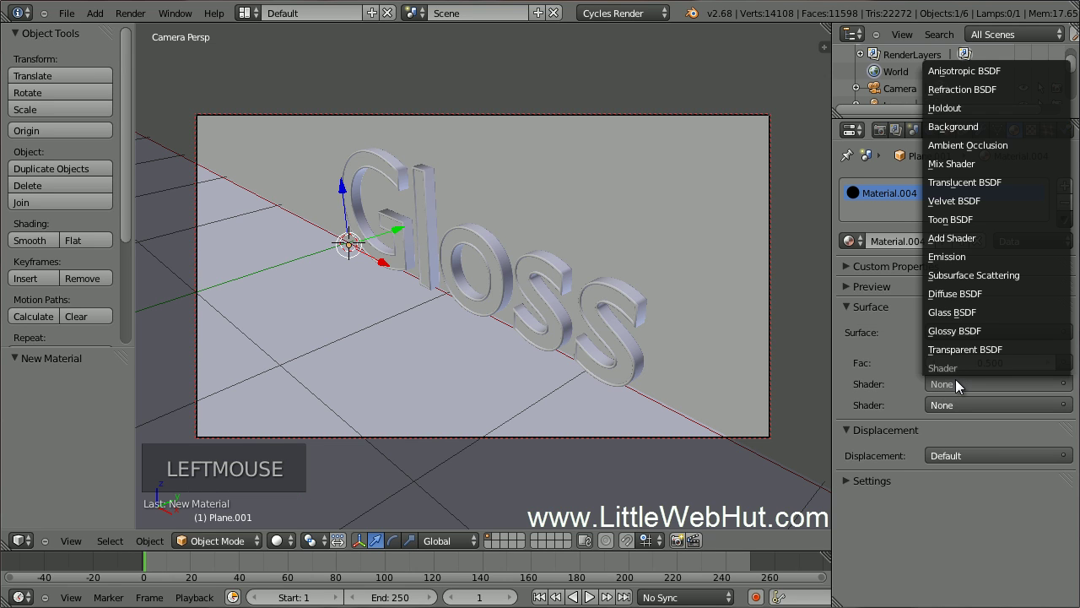
pyautogui.click(998, 293)
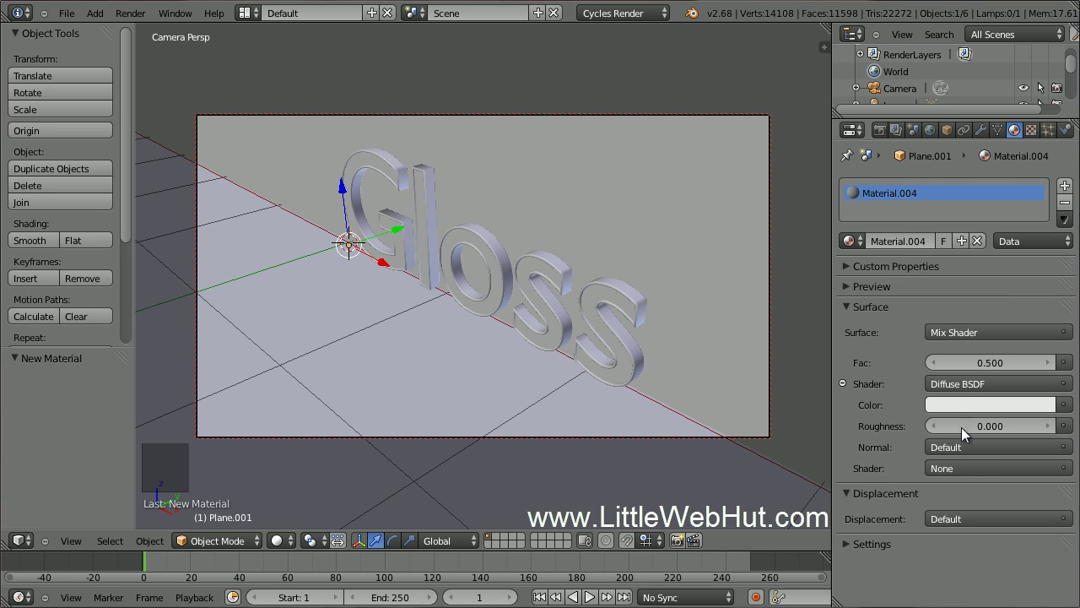
pyautogui.click(970, 468)
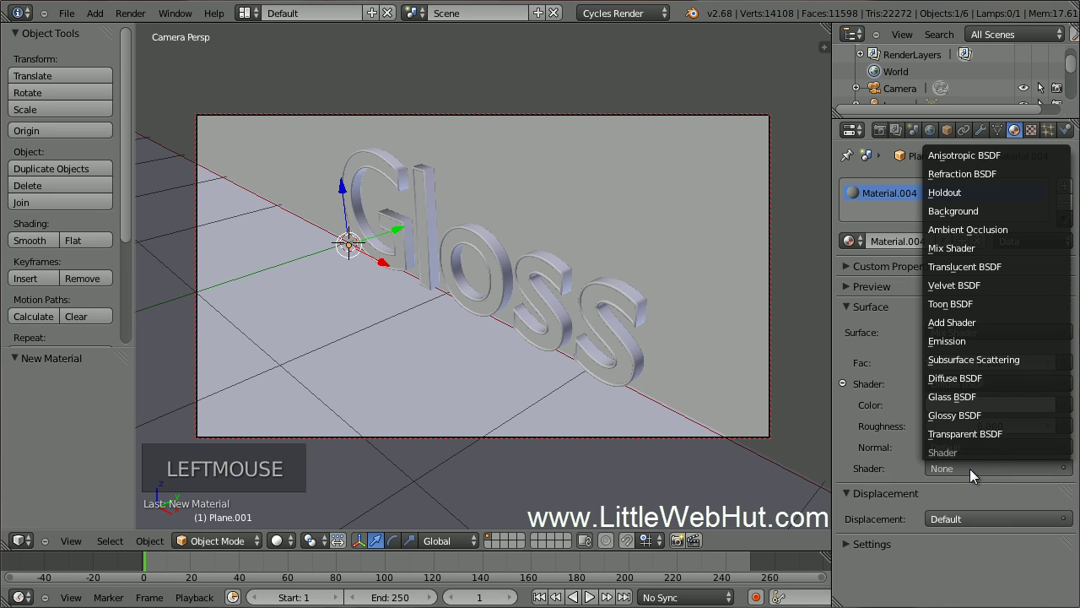
pyautogui.click(998, 414)
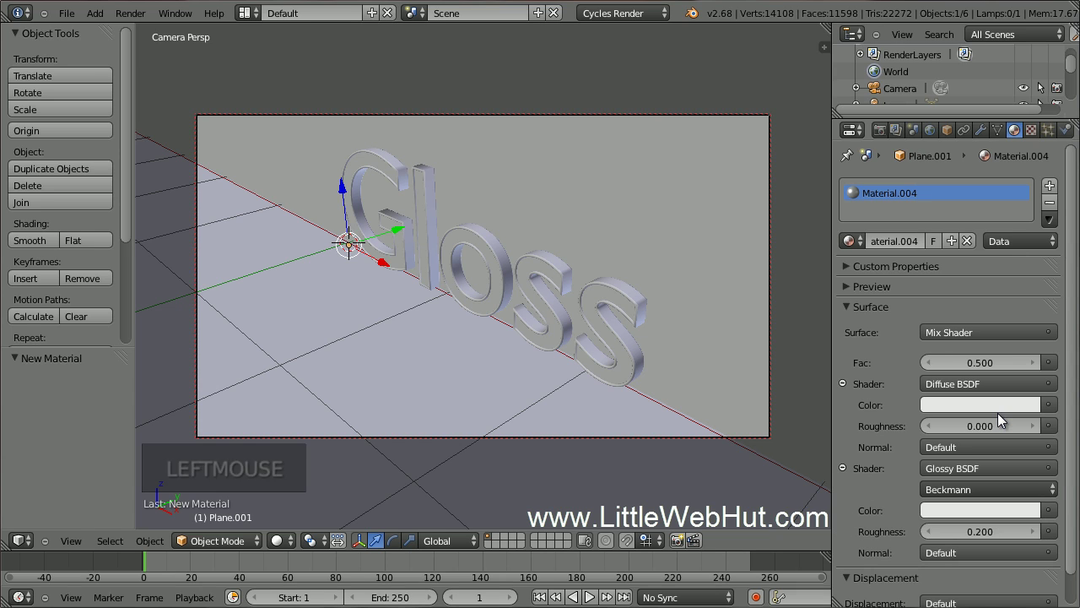
# Set the Glossy roughness to 0 and the mix factor to 0.200
pyautogui.click(974, 530)
pyautogui.click(1003, 531)
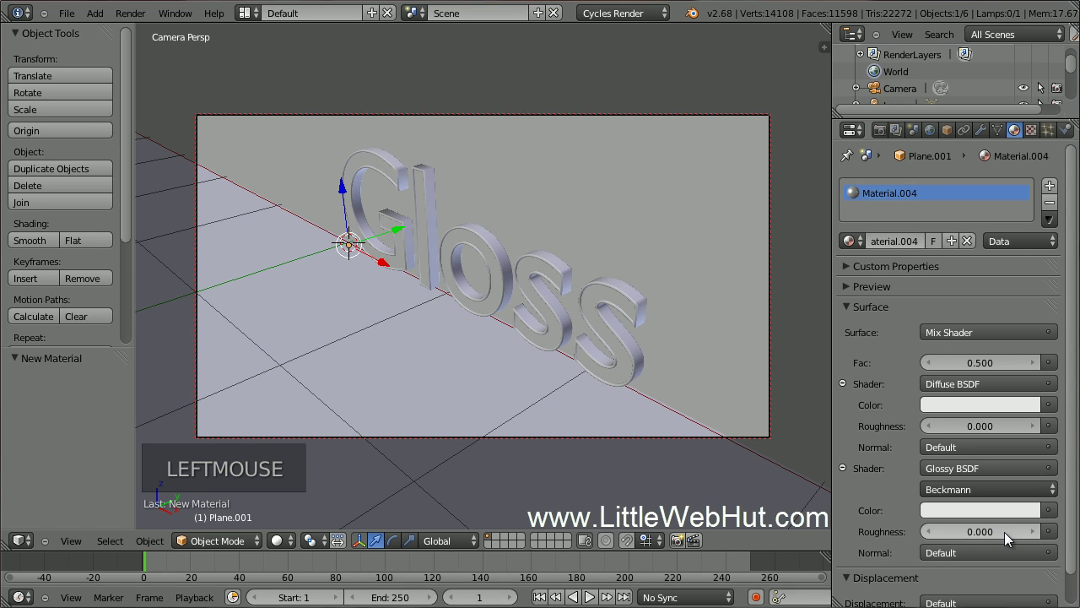
pyautogui.press('Return')
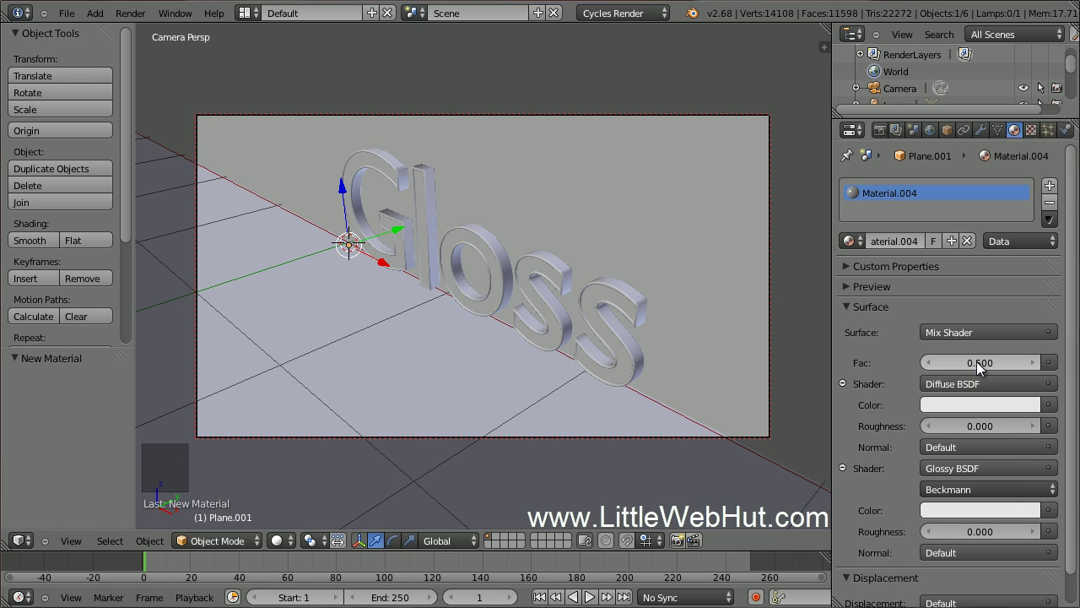
pyautogui.click(975, 361)
pyautogui.press('BackSpace')
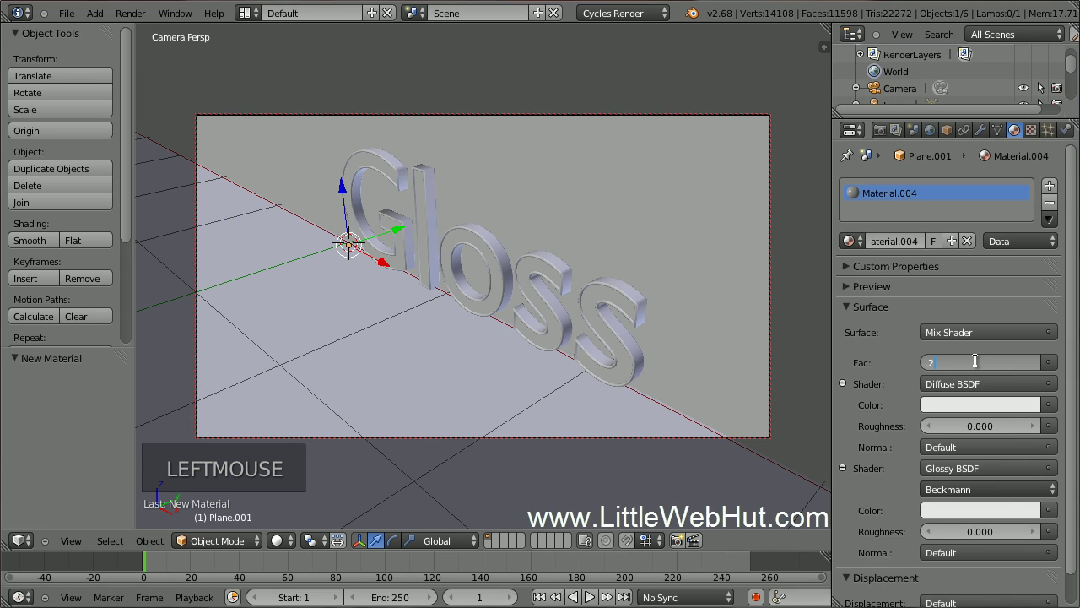
pyautogui.write('.2')
pyautogui.press('Return')
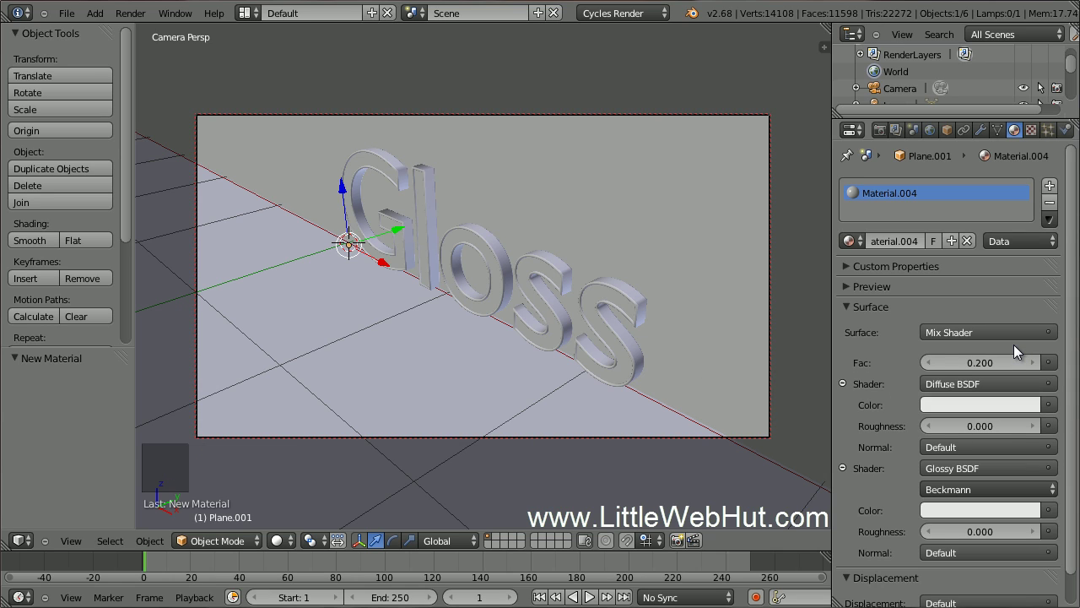
# Switch the viewport to Rendered shading and give the Gloss text an Edge Split modifier
pyautogui.click(282, 542)
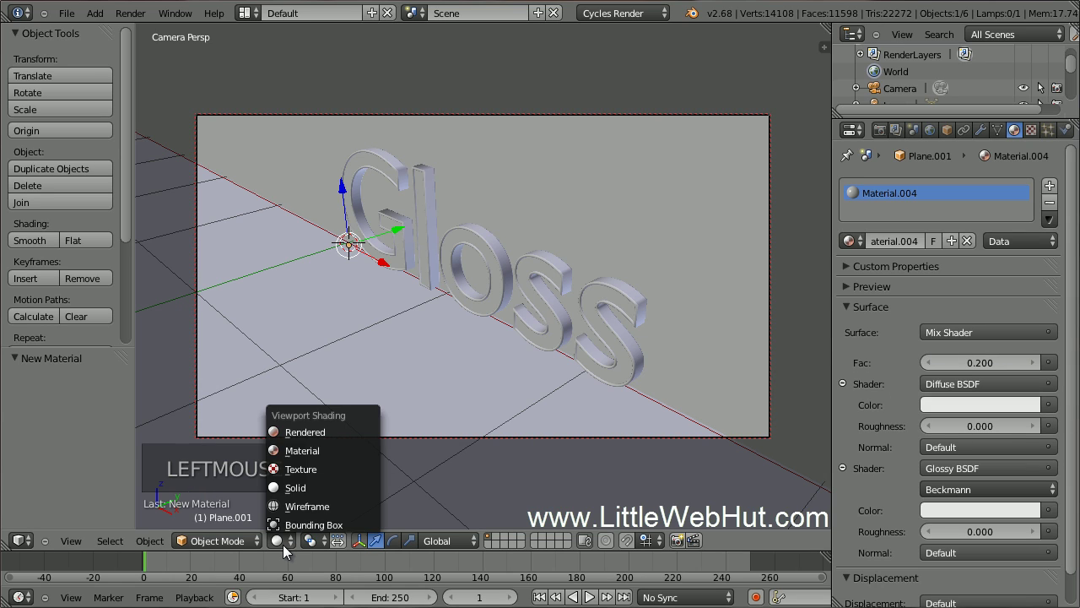
pyautogui.click(331, 435)
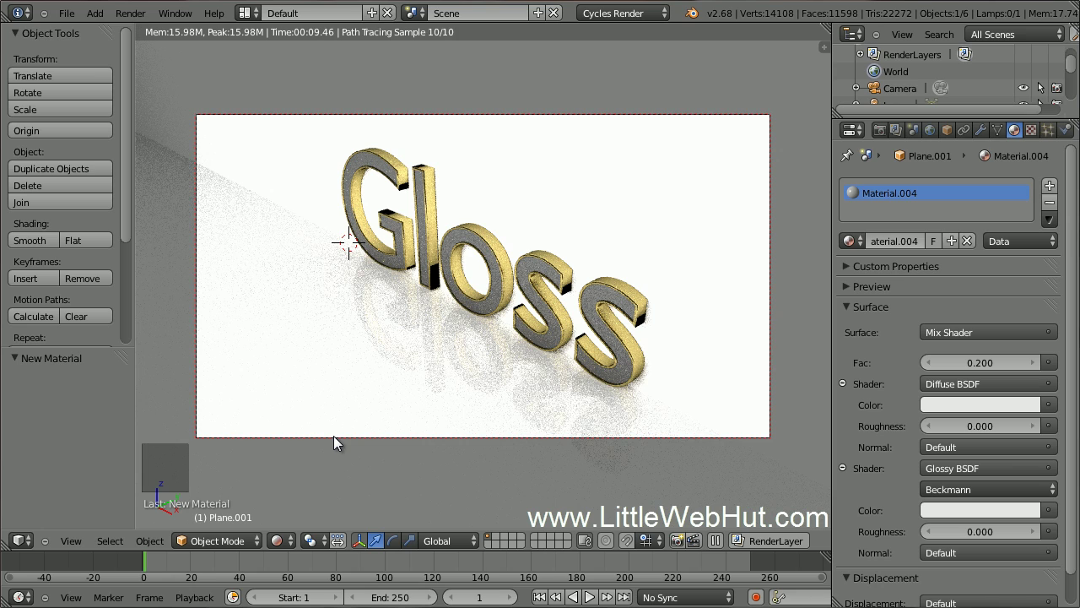
pyautogui.rightClick(434, 191)
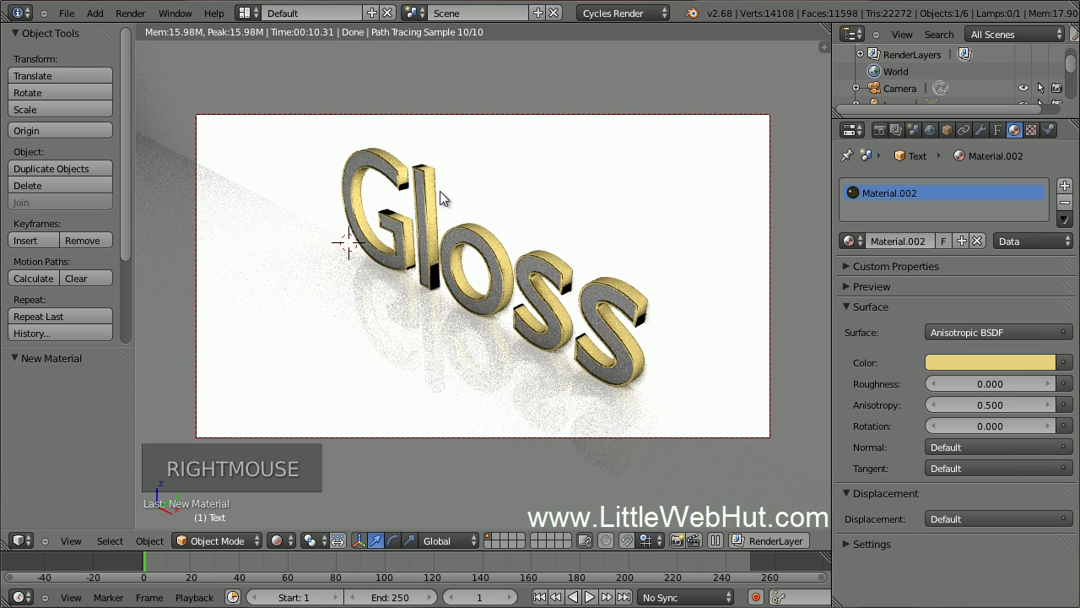
pyautogui.click(980, 130)
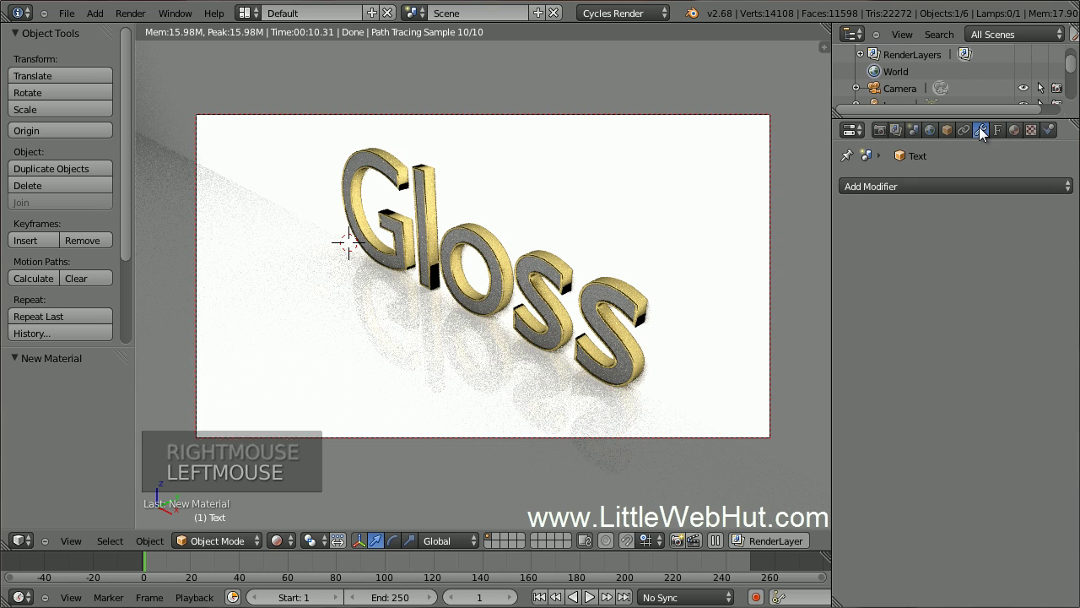
pyautogui.click(920, 184)
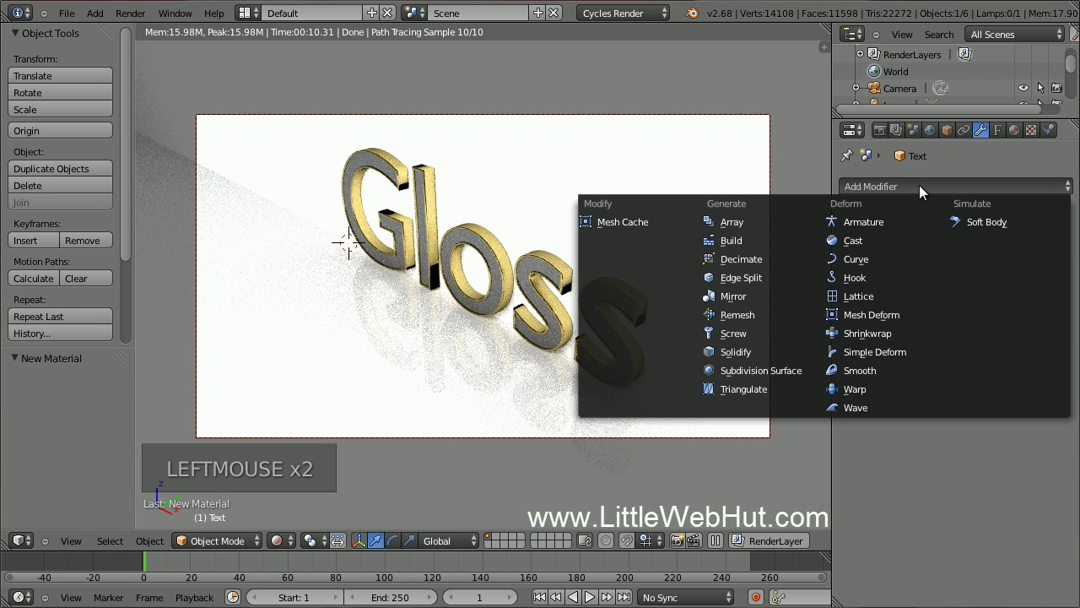
pyautogui.click(772, 277)
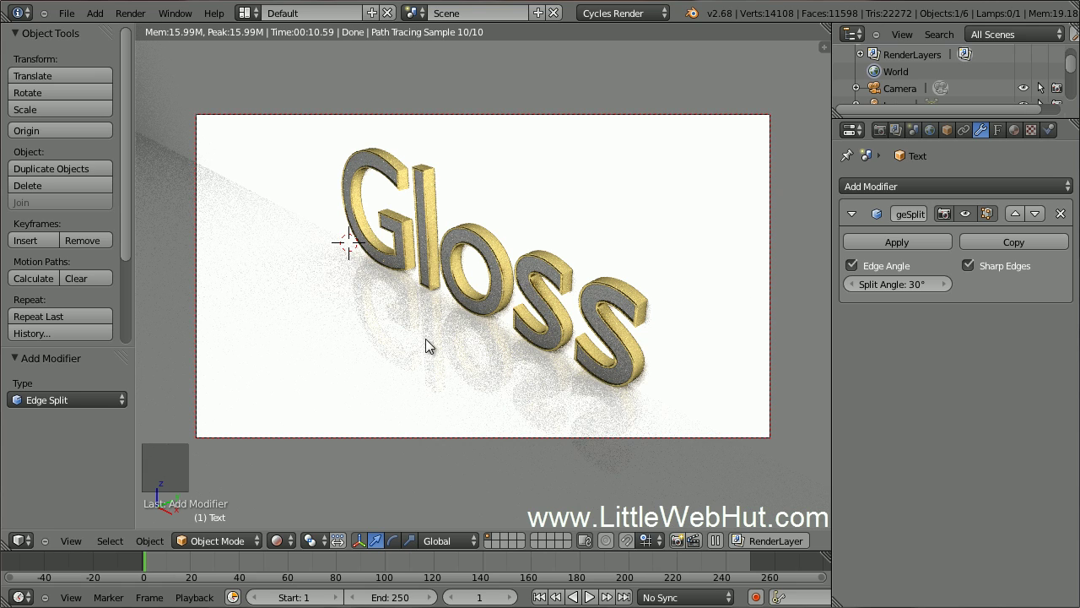
# Drive Plane.001's diffuse colour with a scale-500 Checker Texture, darkening Color1 to C7C7C7
pyautogui.rightClick(396, 343)
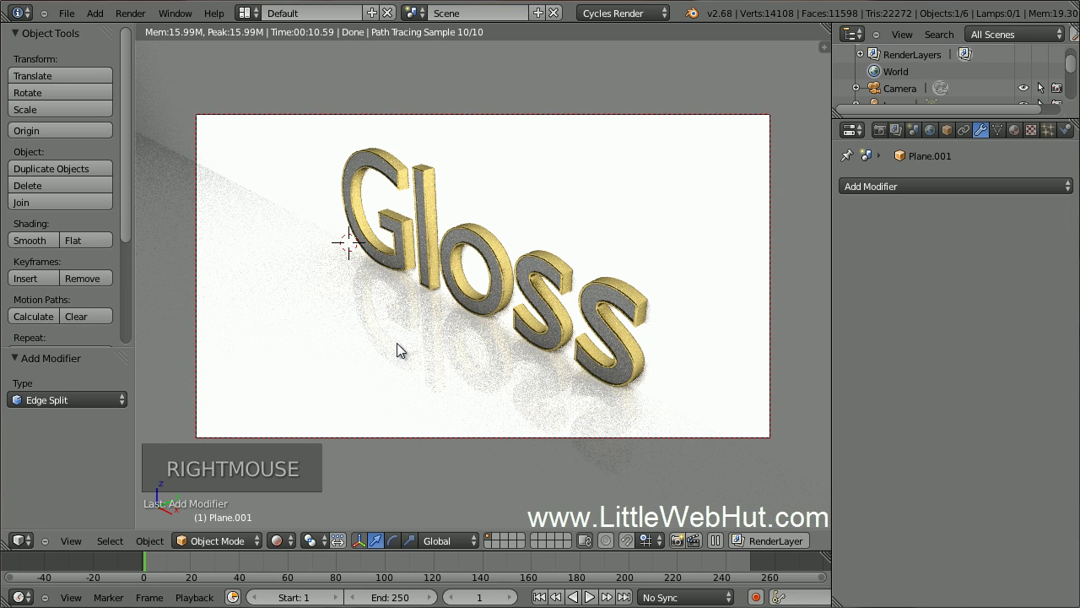
pyautogui.click(1013, 129)
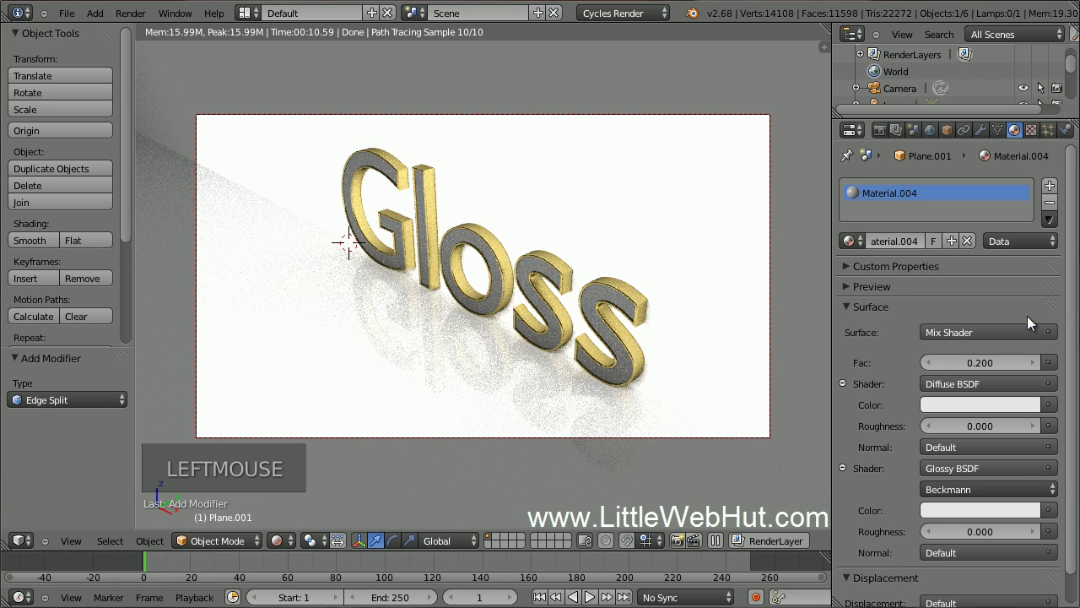
pyautogui.click(1051, 405)
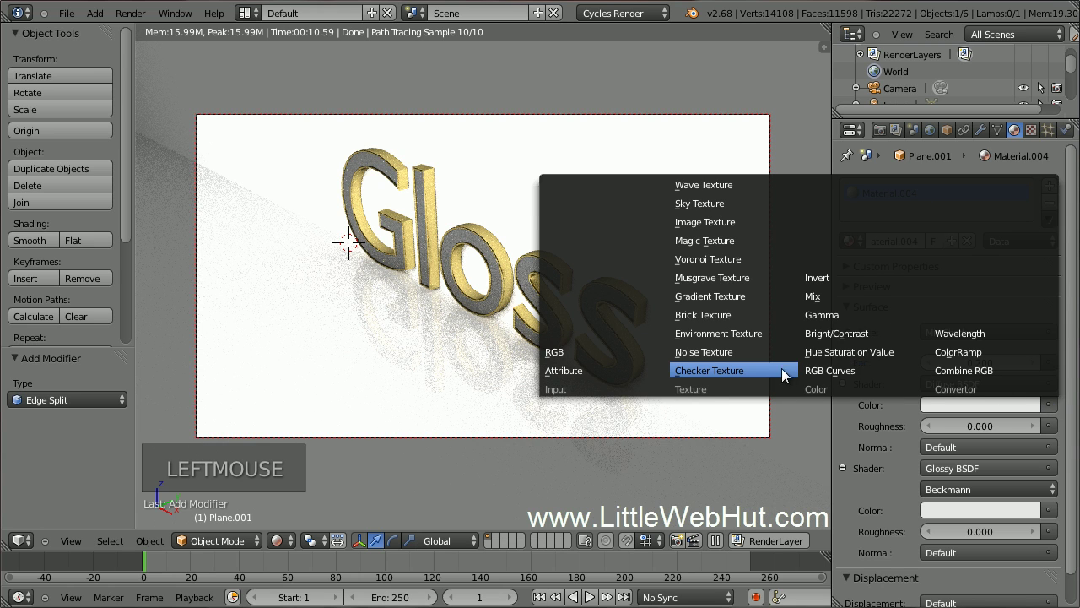
pyautogui.click(756, 371)
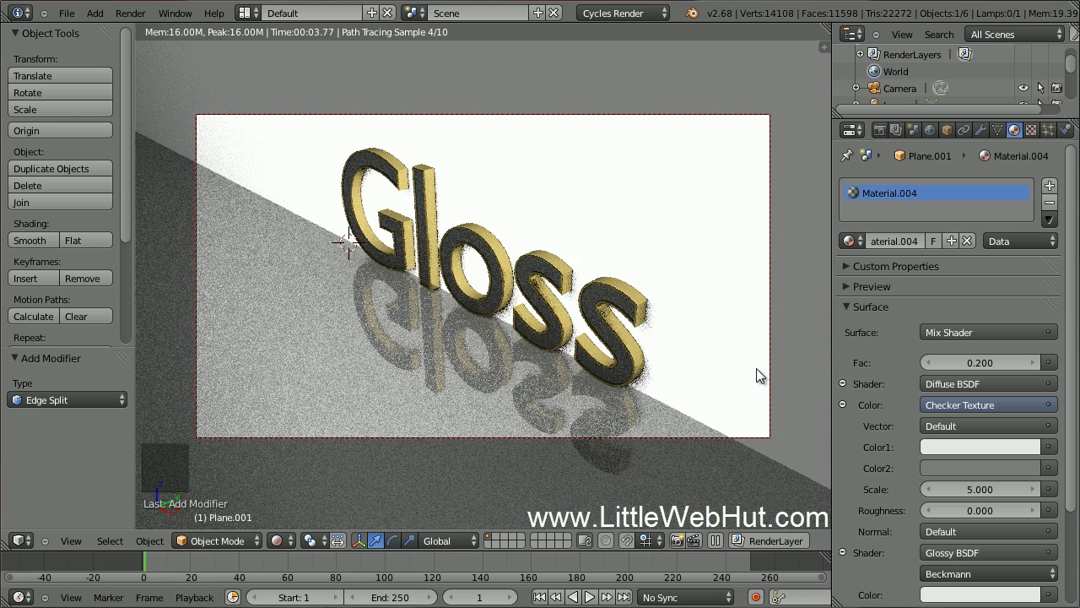
pyautogui.click(969, 487)
pyautogui.write('500')
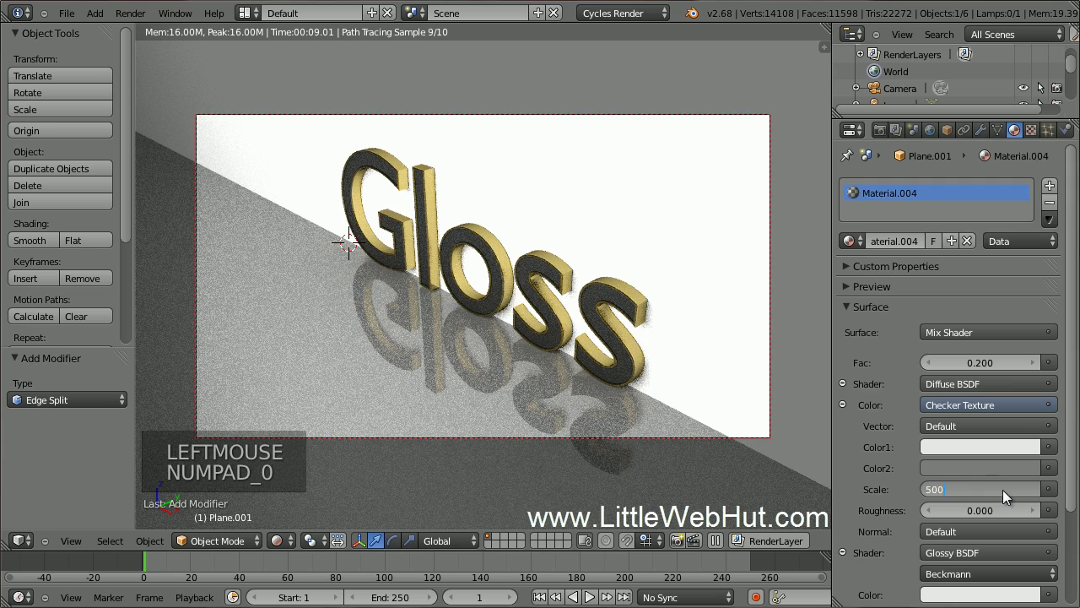
pyautogui.press('Return')
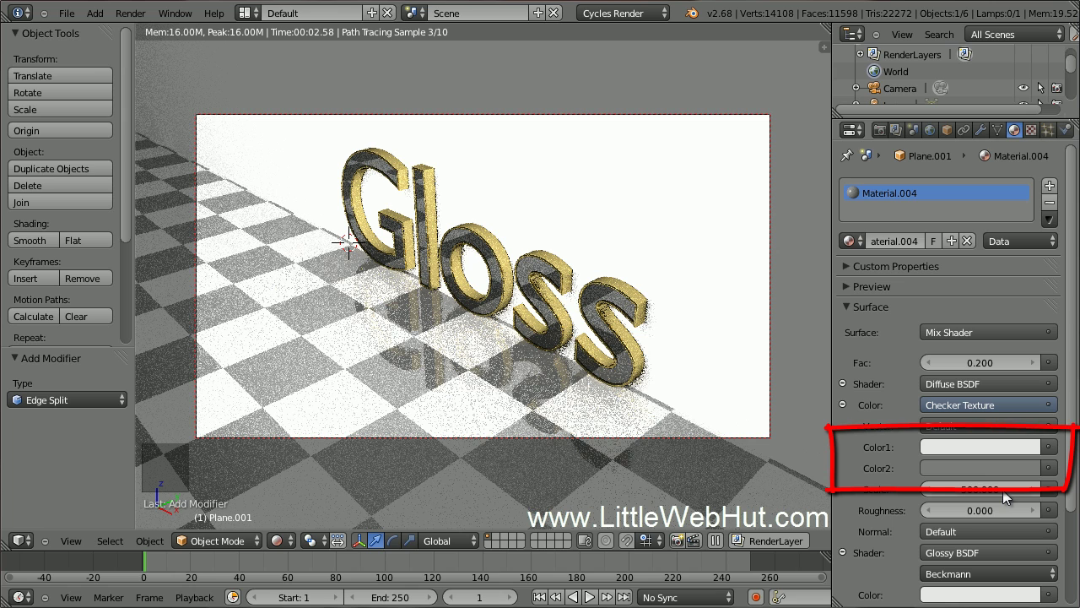
pyautogui.click(1000, 447)
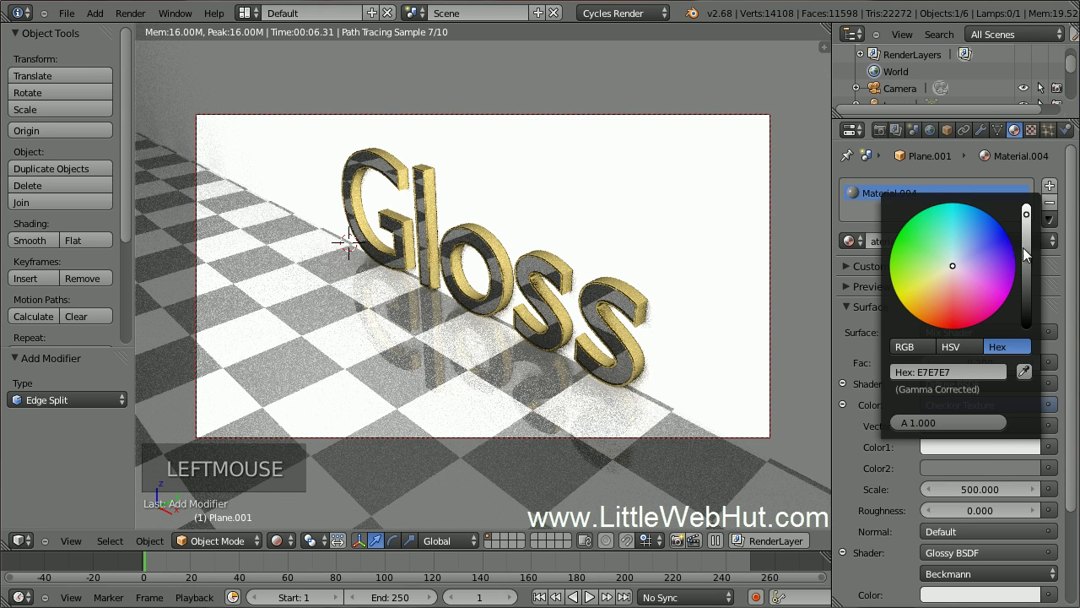
pyautogui.moveTo(1026, 214); pyautogui.dragTo(1027, 229)
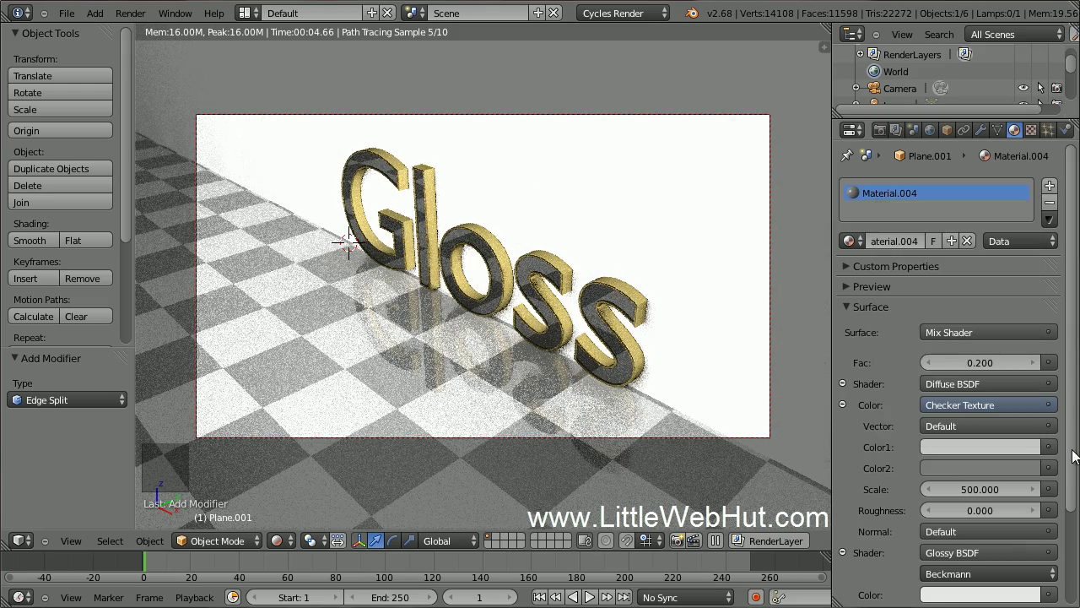
# Connect a second Checker Texture at scale 500 to the floor's Glossy BSDF colour
pyautogui.moveTo(1072, 439); pyautogui.dragTo(1077, 538)
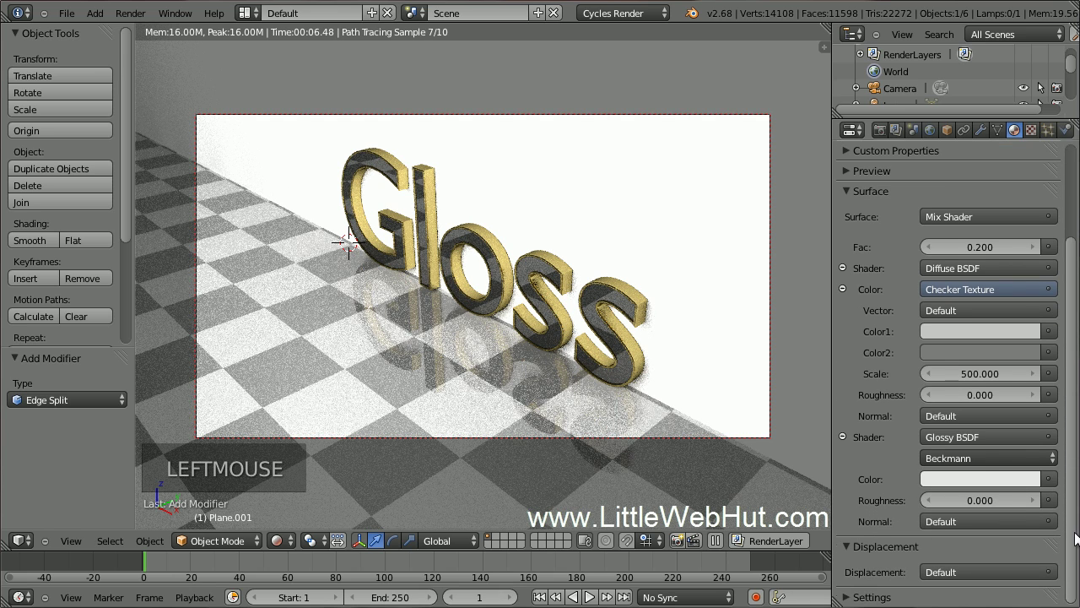
pyautogui.click(1050, 480)
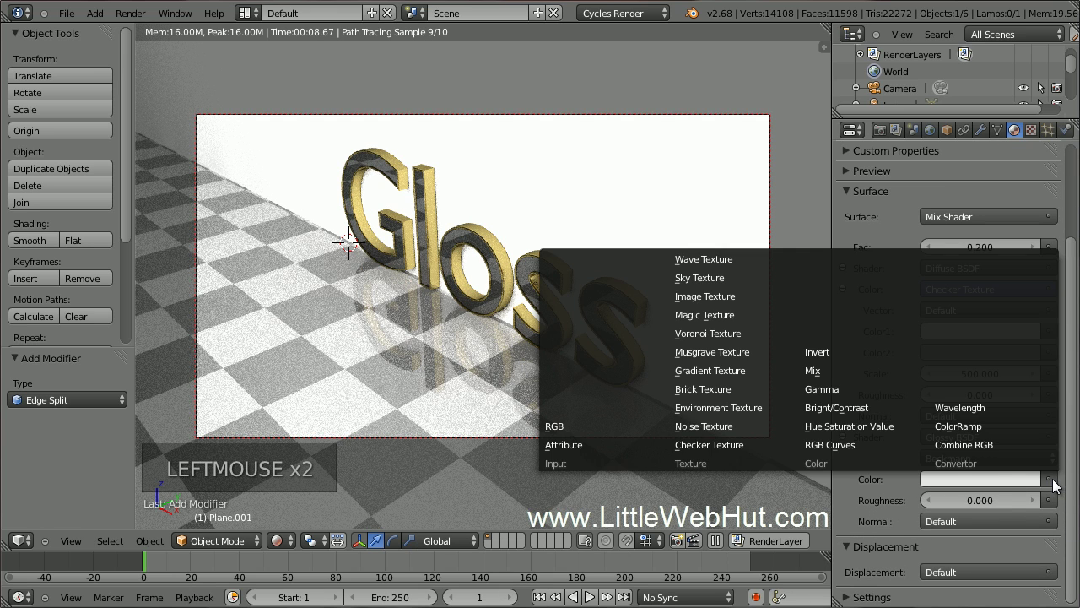
pyautogui.click(748, 442)
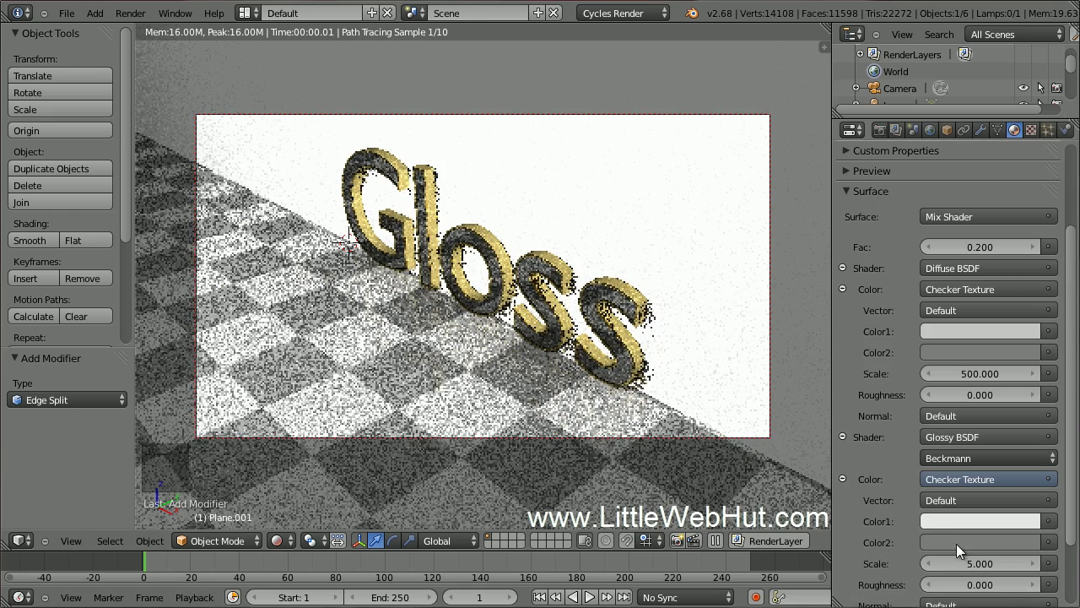
pyautogui.click(976, 562)
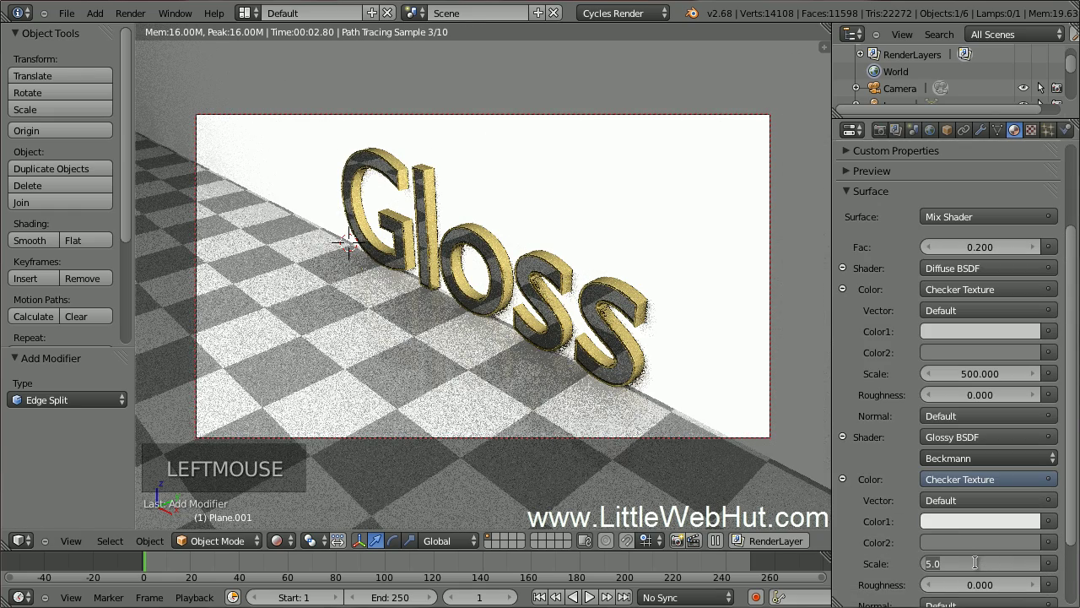
pyautogui.write('500')
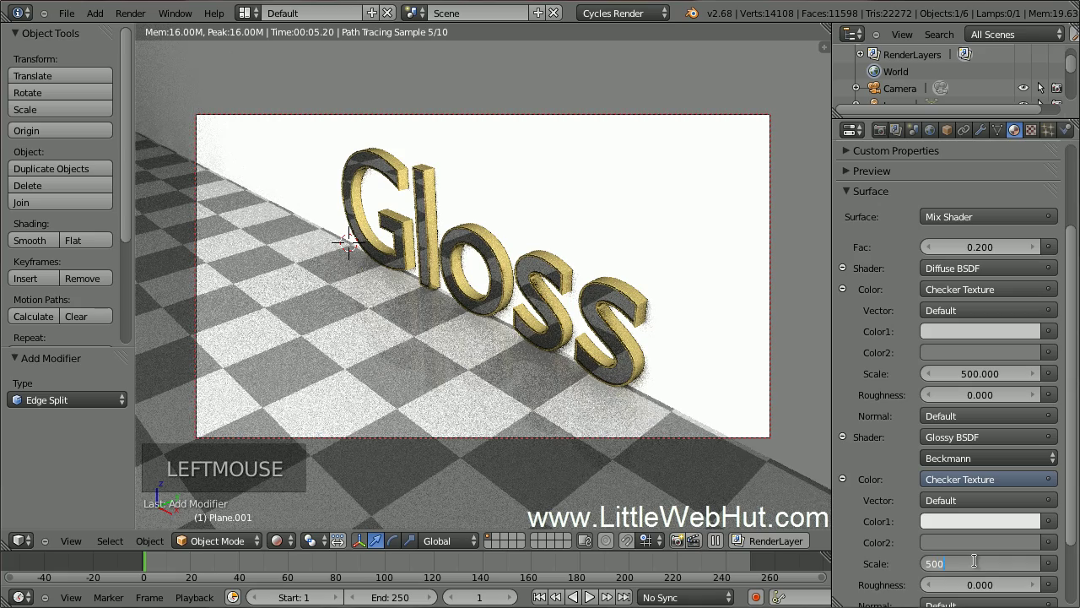
pyautogui.press('Return')
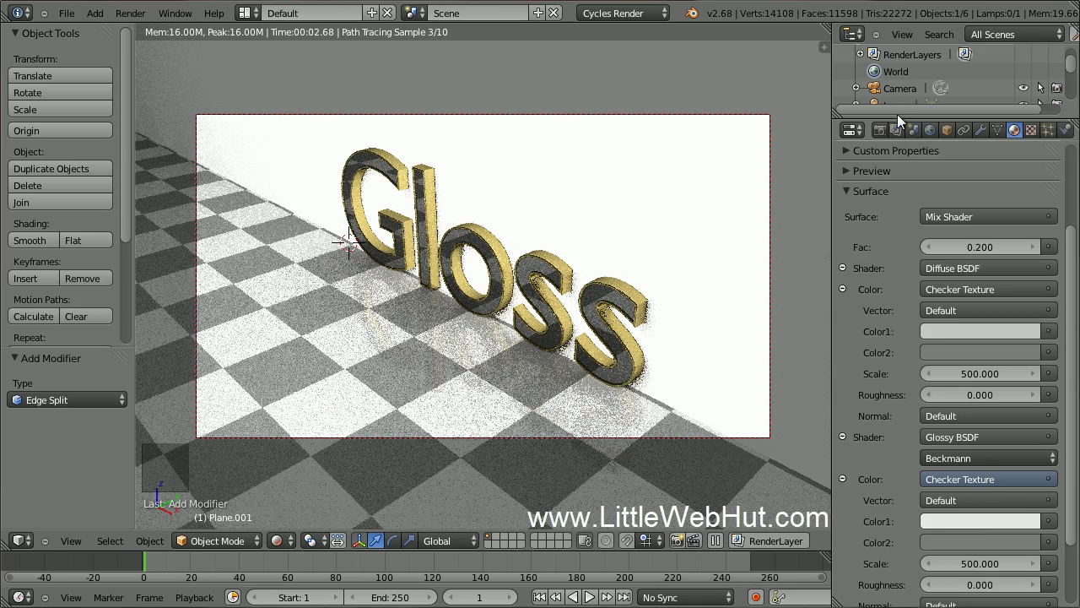
# Rotate the Camera by -20° and zoom and pan it so Gloss fills the shot
pyautogui.click(902, 88)
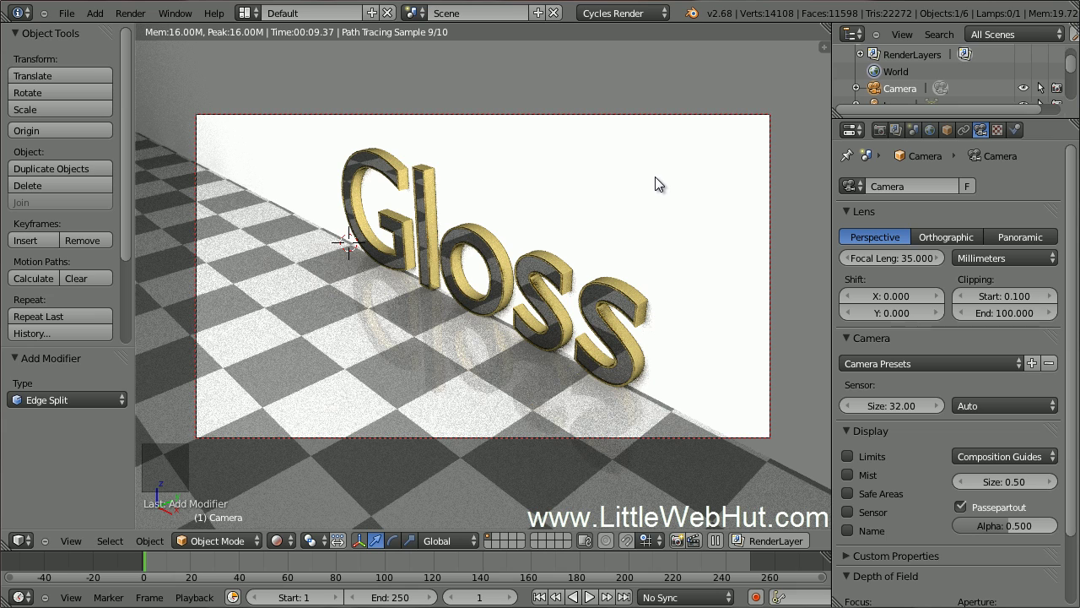
pyautogui.write('r')
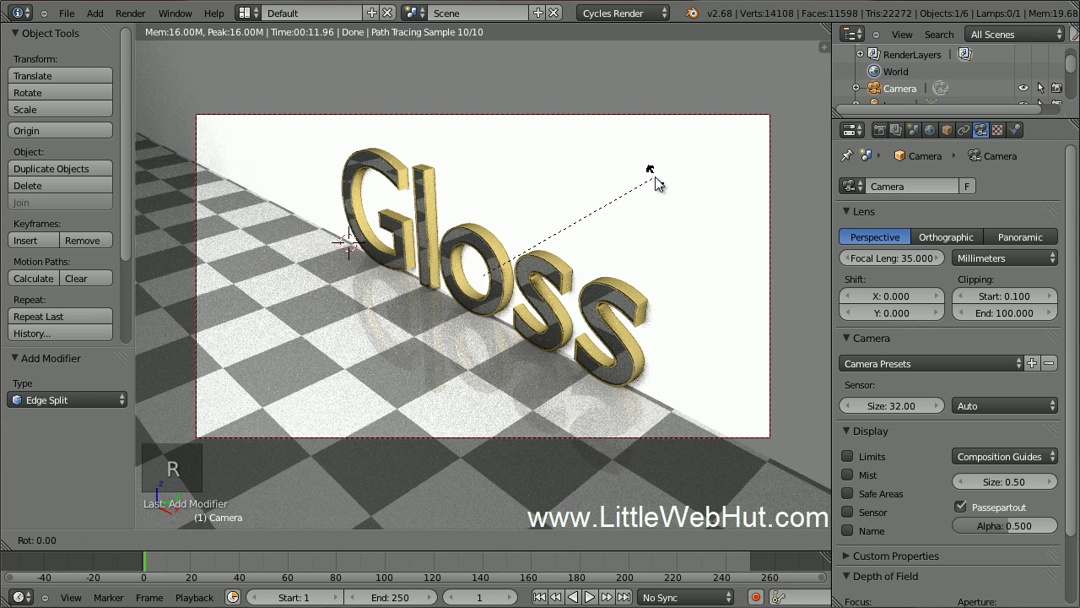
pyautogui.write('-20')
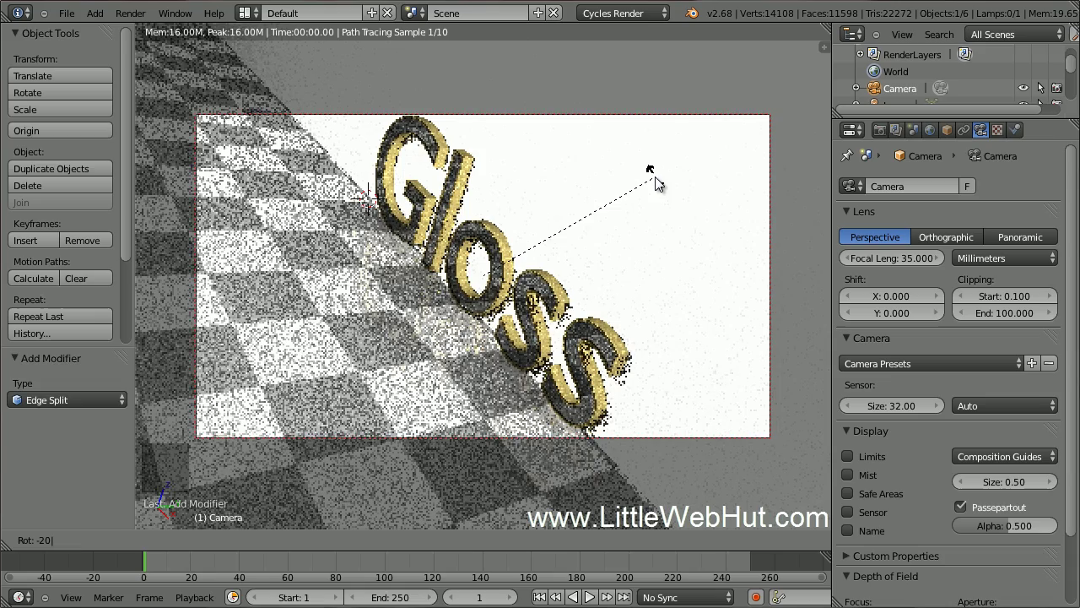
pyautogui.press('Return')
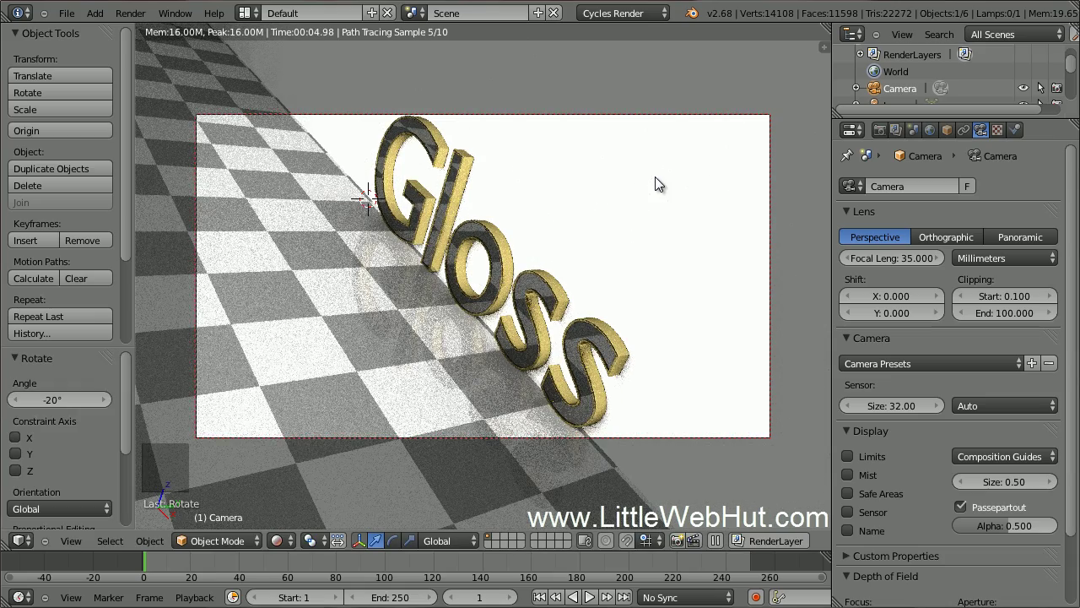
pyautogui.scroll(1, 656, 177)
pyautogui.scroll(1, 656, 177)
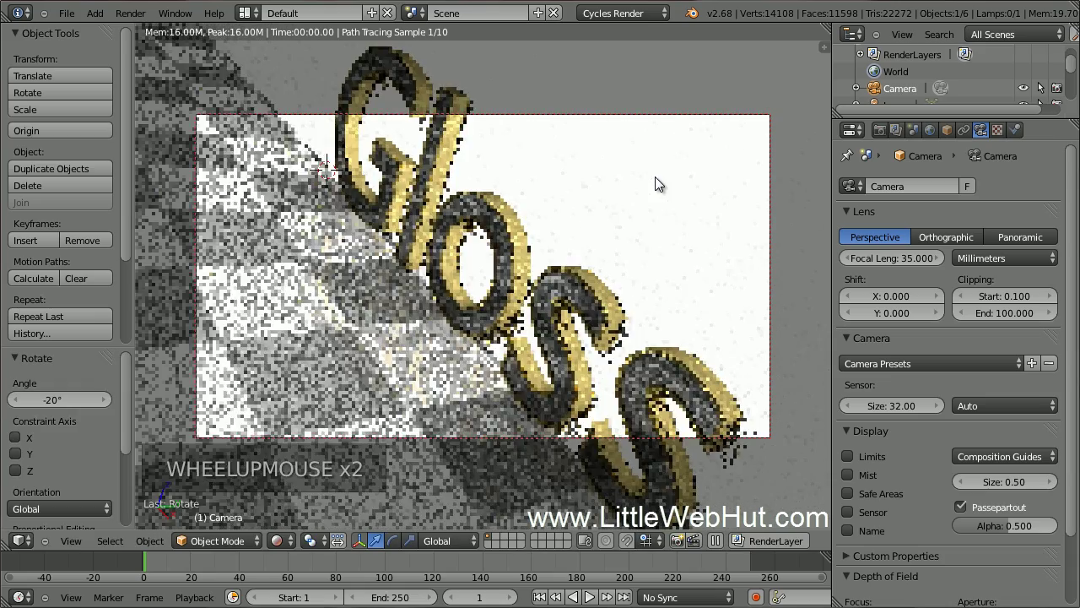
pyautogui.keyDown('shift'); pyautogui.moveTo(607, 185); pyautogui.dragTo(559, 242, button='middle'); pyautogui.keyUp('shift')
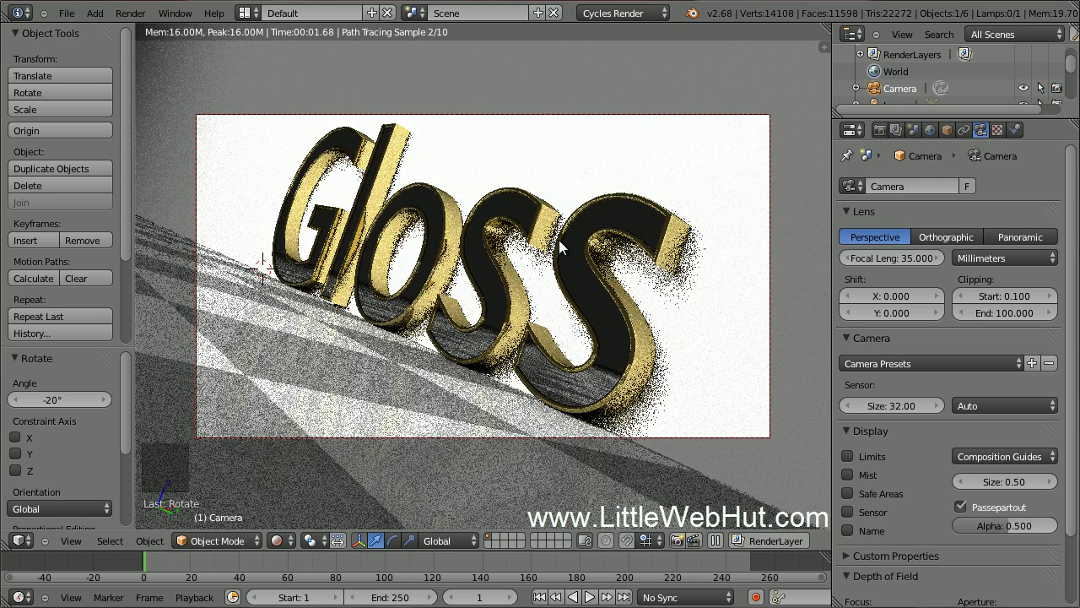
# Save gloss.blend with File > Save
pyautogui.click(68, 13)
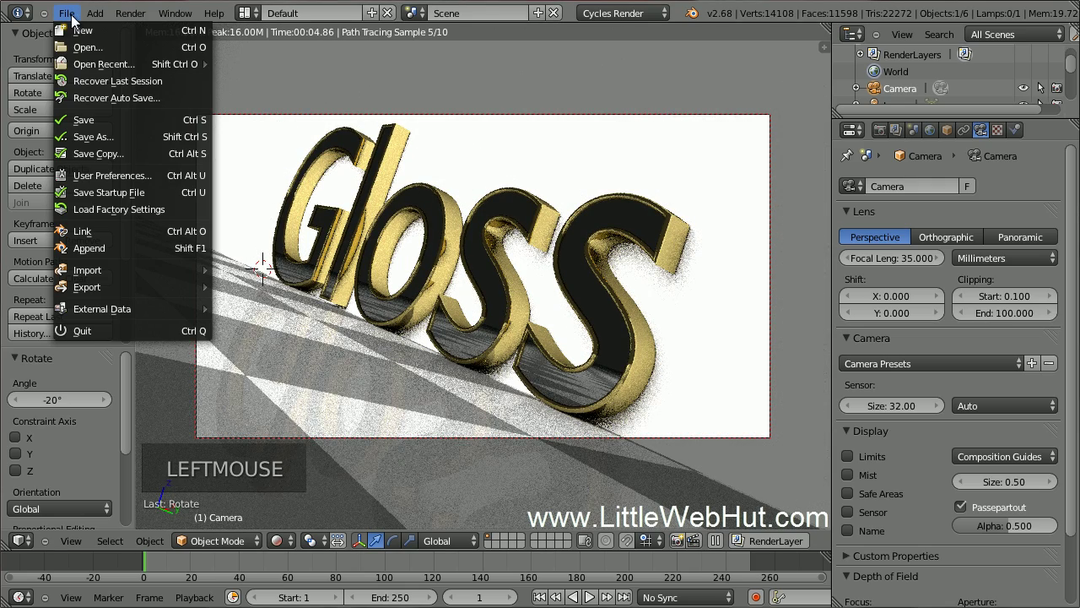
pyautogui.click(109, 117)
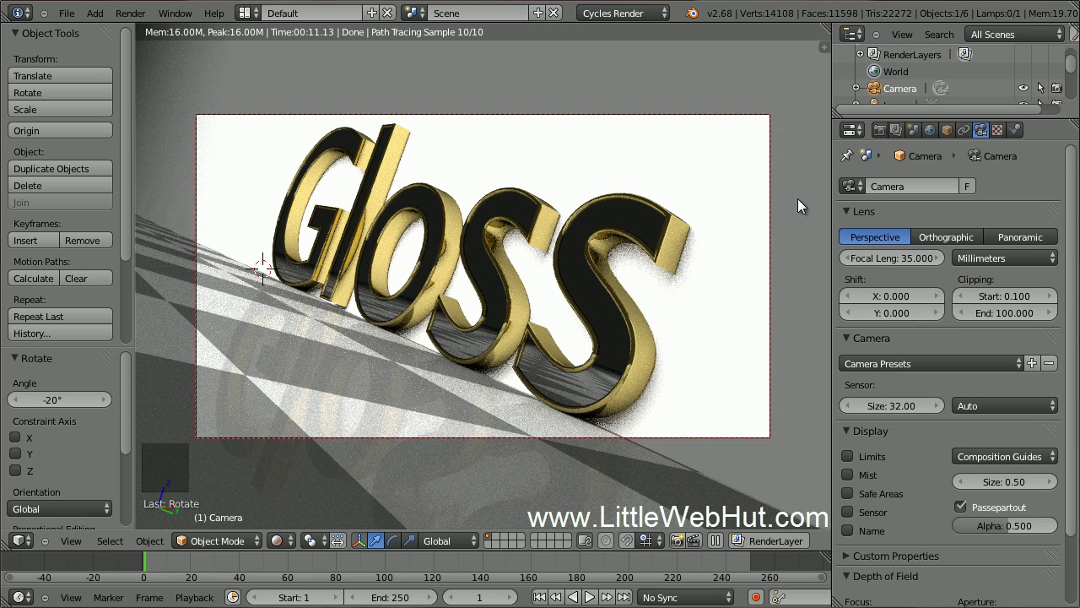
# In the Render tab's Sampling panel, set render samples to 300 and clamp to 0.98
pyautogui.click(878, 131)
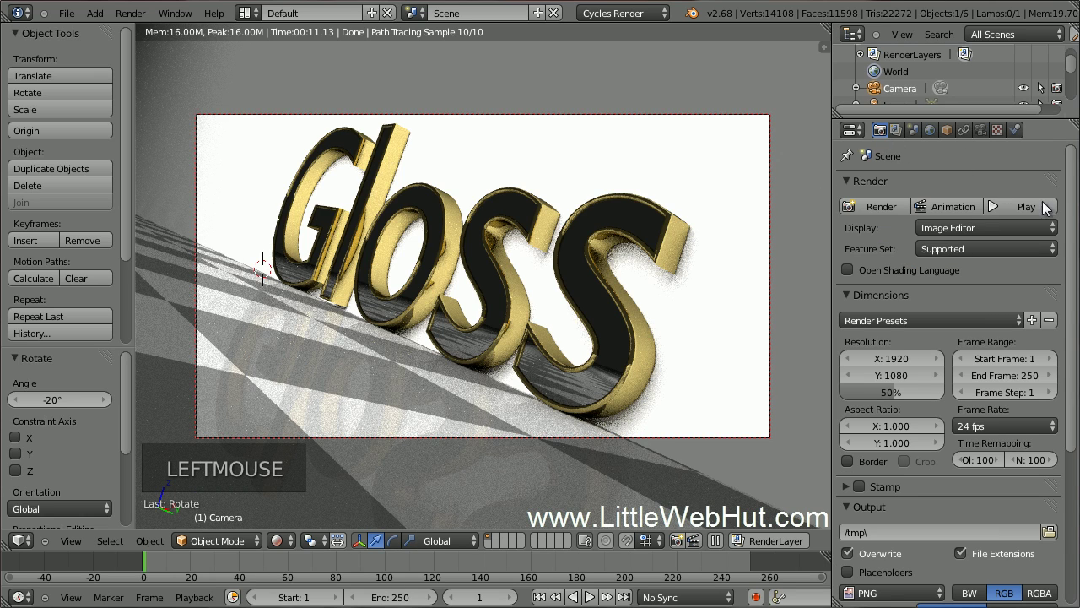
pyautogui.moveTo(1077, 240); pyautogui.dragTo(1077, 395)
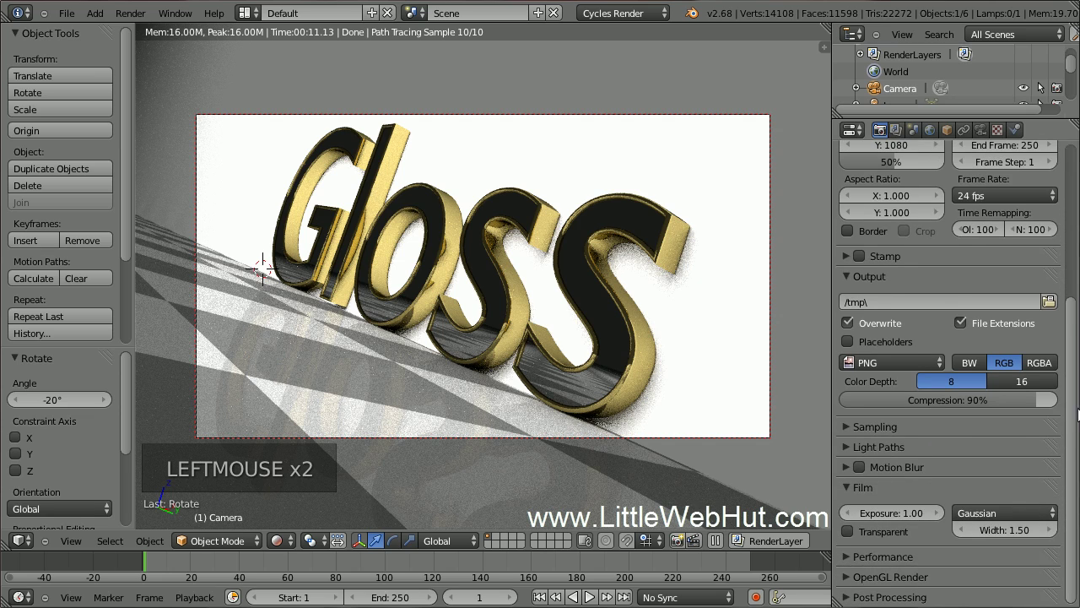
pyautogui.click(840, 429)
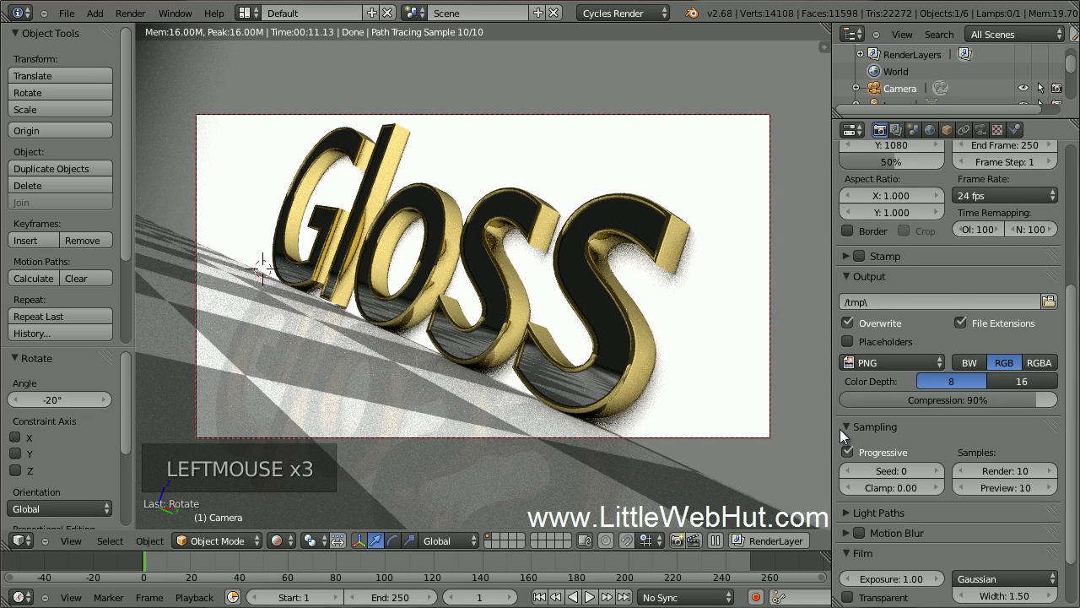
pyautogui.click(1011, 477)
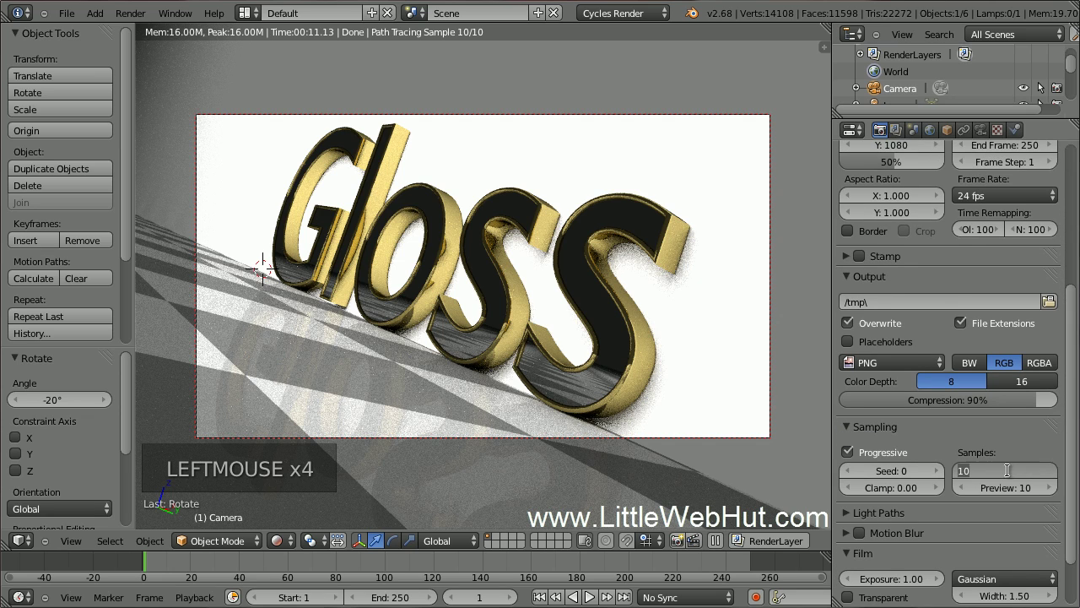
pyautogui.write('300')
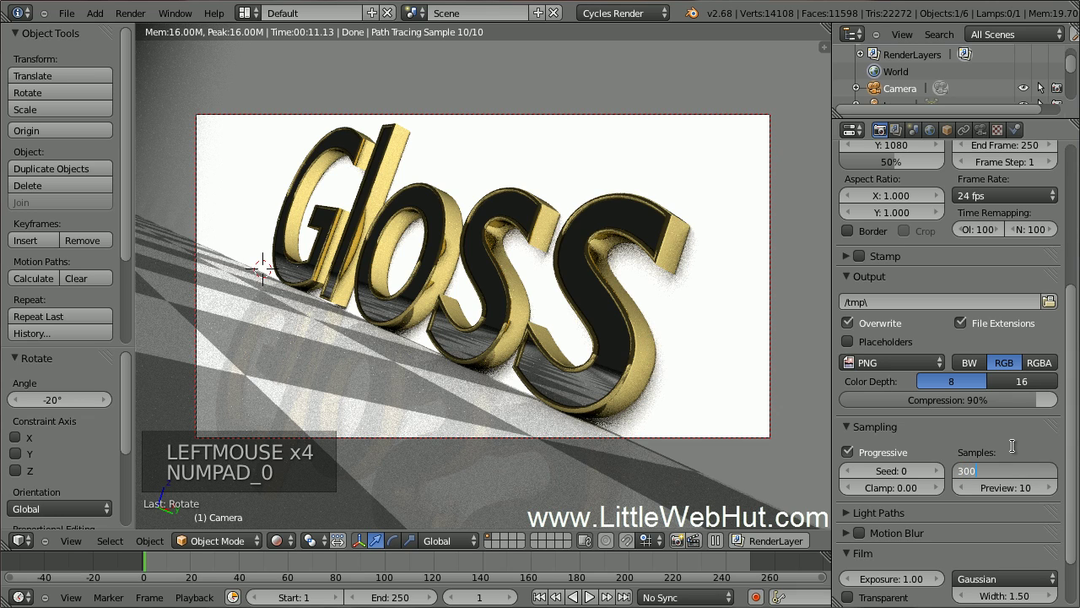
pyautogui.press('Return')
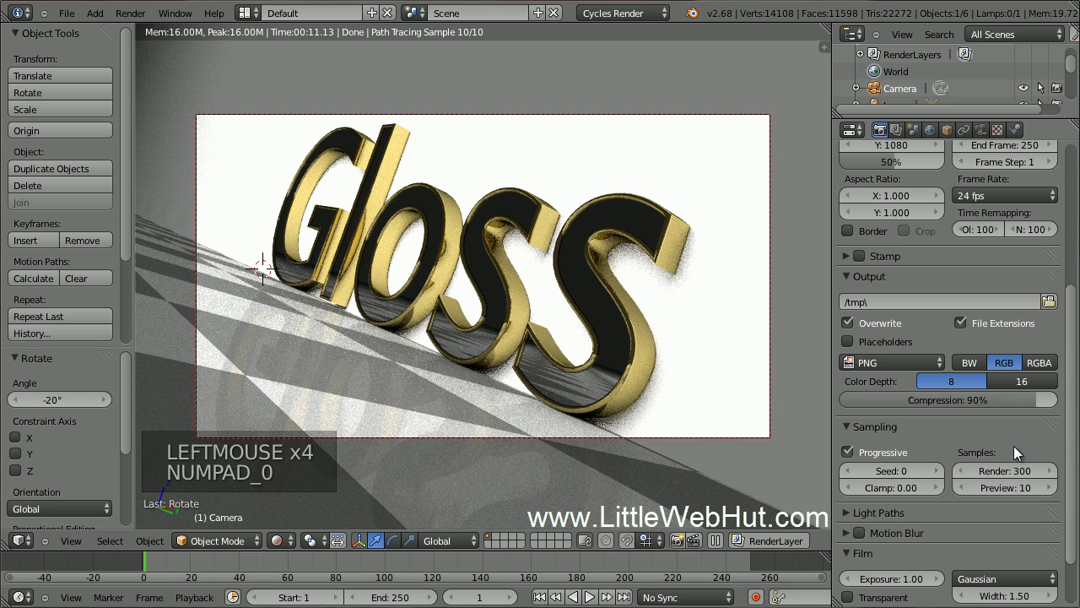
pyautogui.click(897, 489)
pyautogui.write('.98')
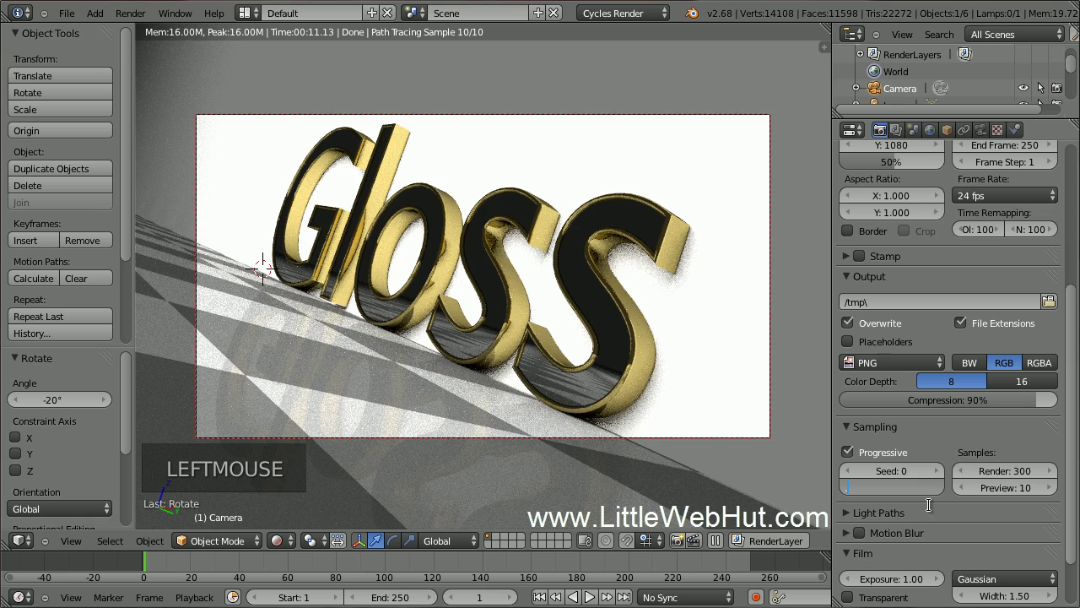
pyautogui.press('Return')
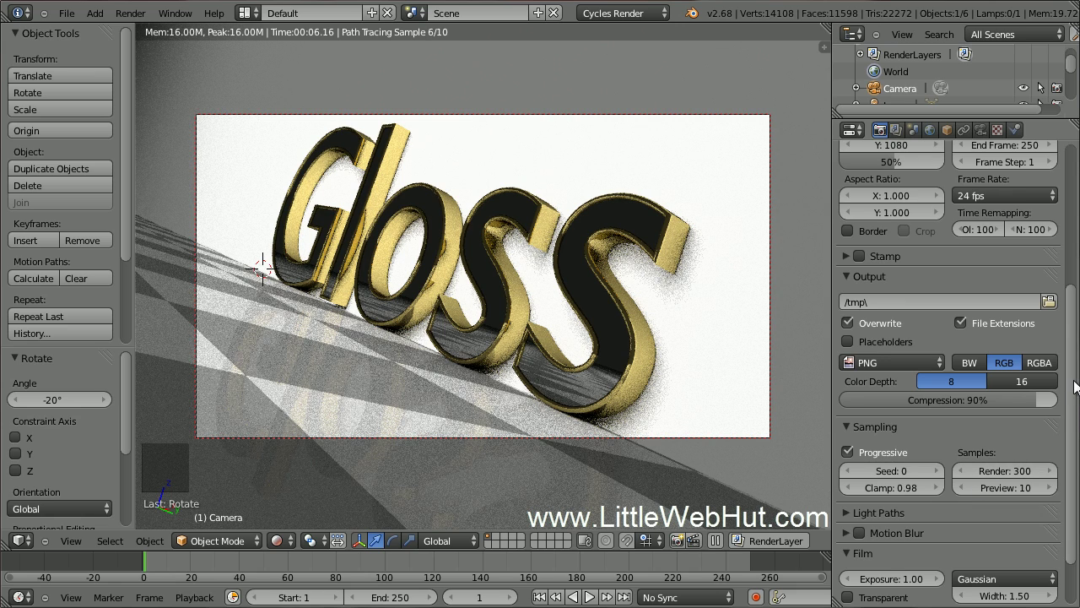
pyautogui.moveTo(1076, 390); pyautogui.dragTo(1072, 203)
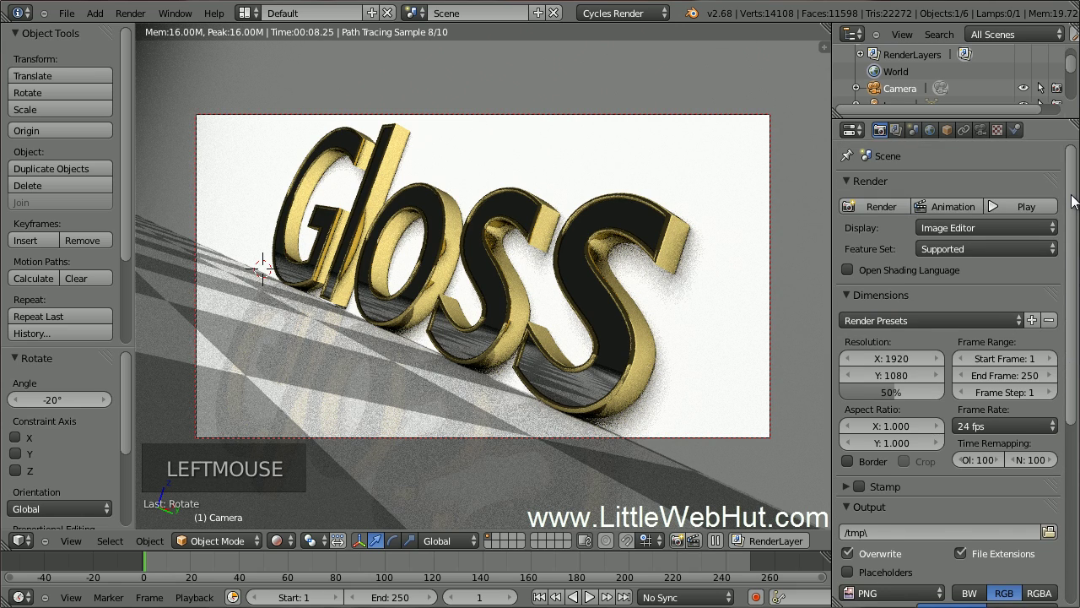
# Start the final Cycles render of the tilted gold-and-black Gloss text scene
pyautogui.click(878, 206)
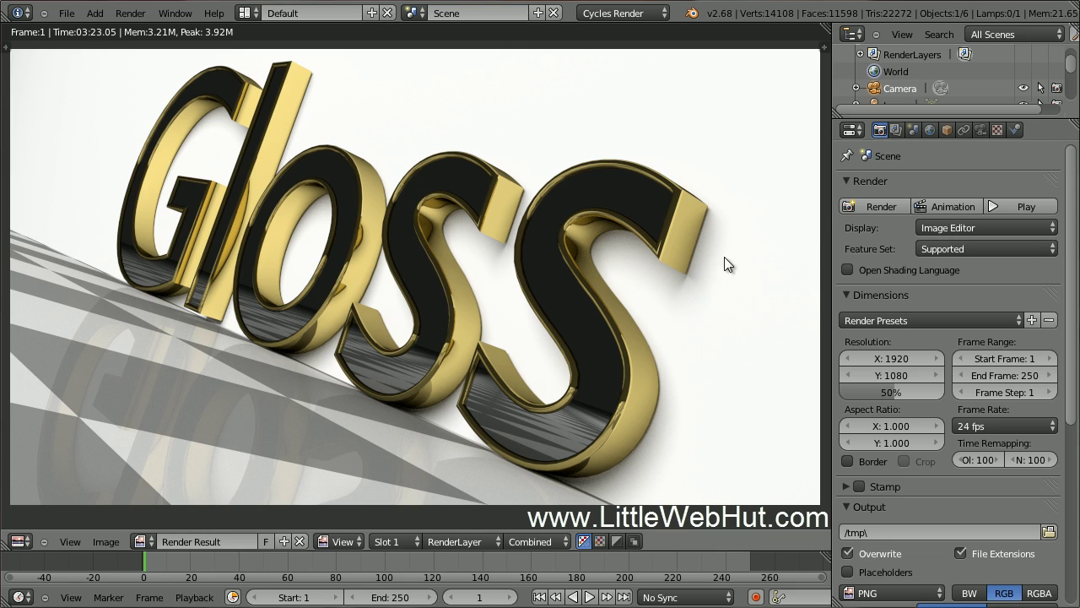
# Save the render result as gloss.png, replacing the default untitled.png name
pyautogui.click(107, 542)
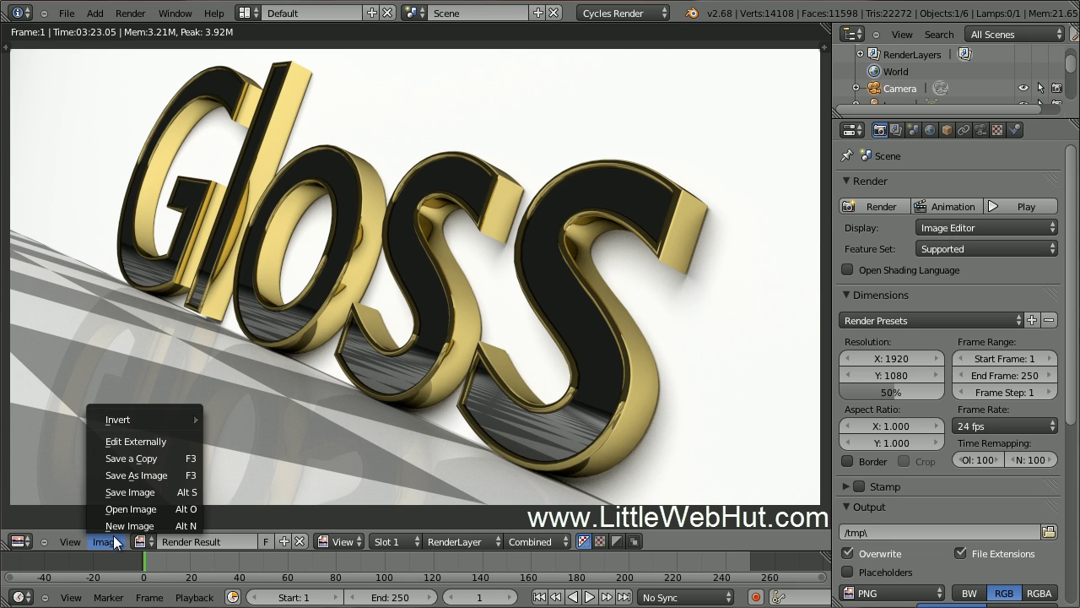
pyautogui.click(183, 476)
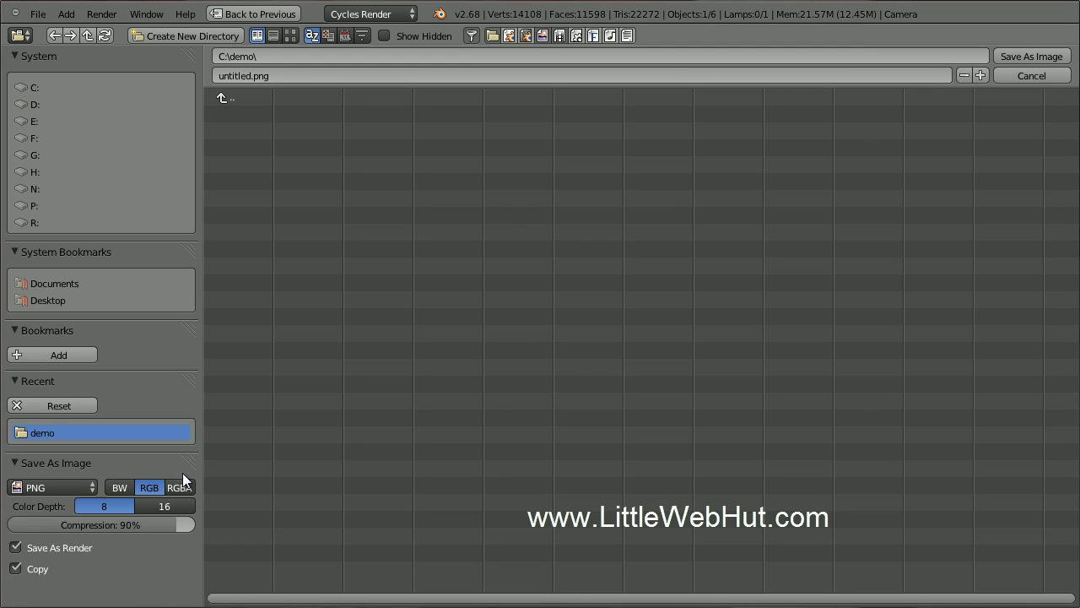
pyautogui.click(236, 74)
pyautogui.moveTo(219, 76); pyautogui.dragTo(251, 76)
pyautogui.write('gloss')
pyautogui.press('Return')
pyautogui.click(1014, 51)
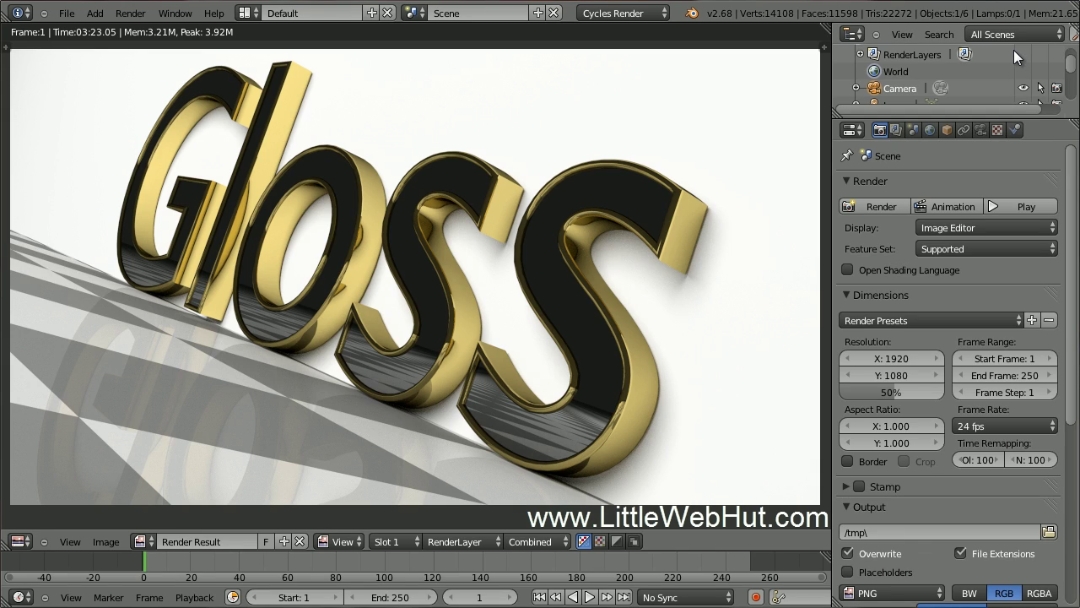